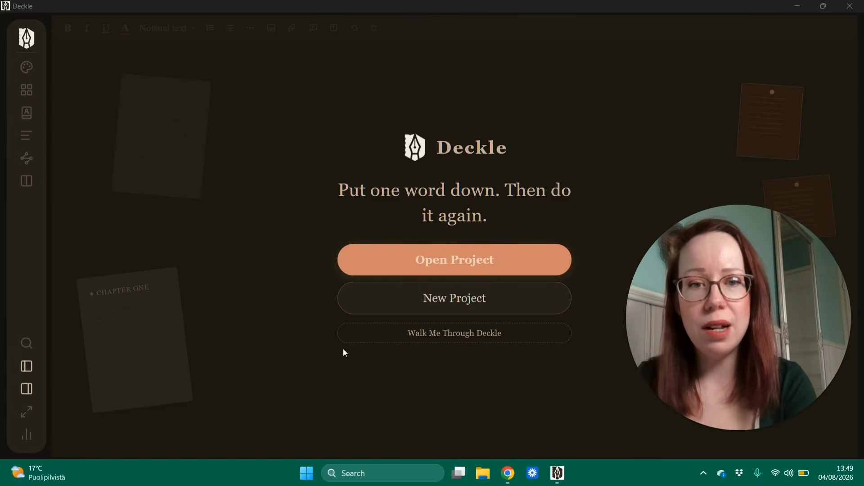
Create a blank project named "Test project" saved in the Desktop folder
left_click(465, 304)
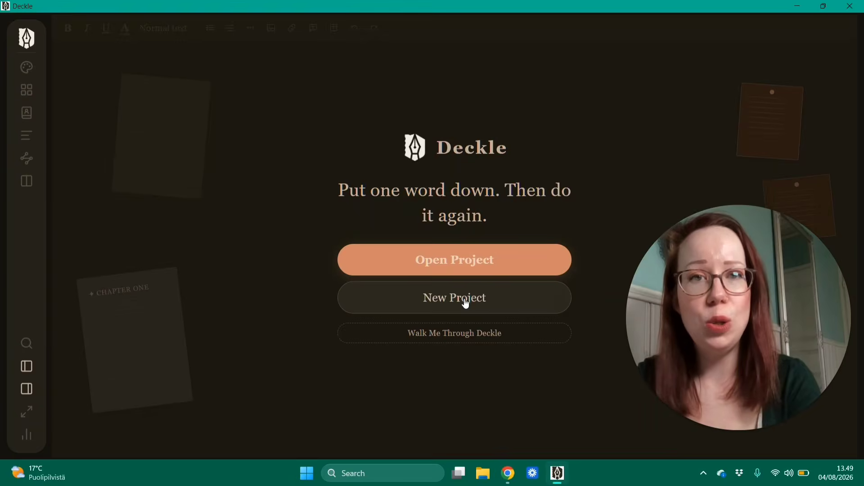
left_click(451, 331)
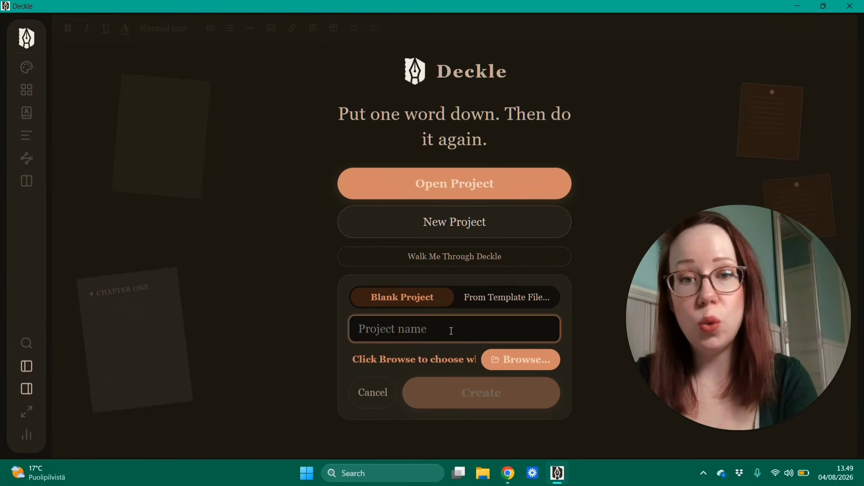
type("Test")
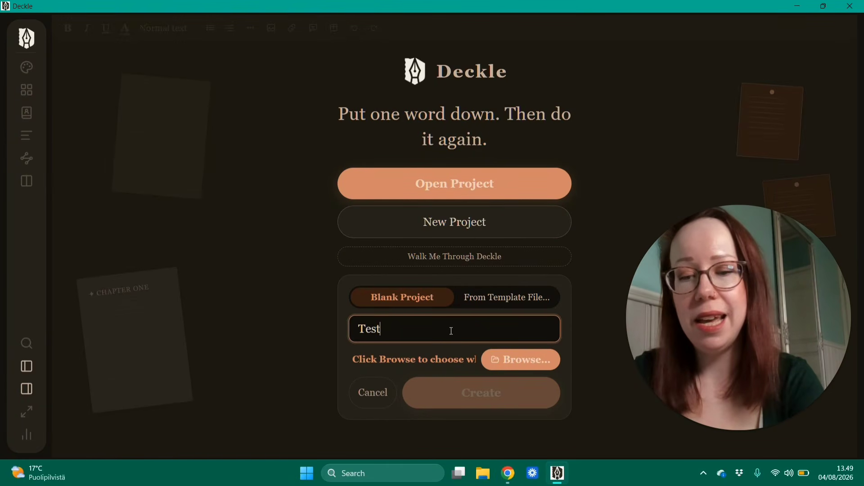
type(" project")
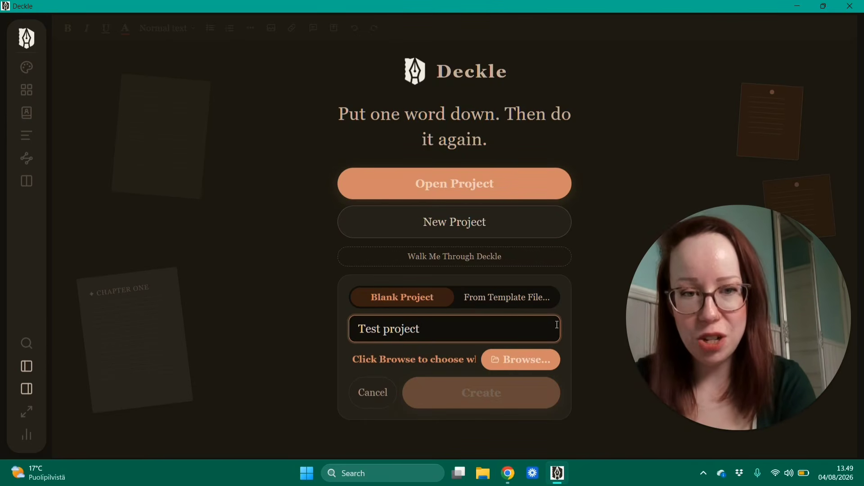
left_click(520, 365)
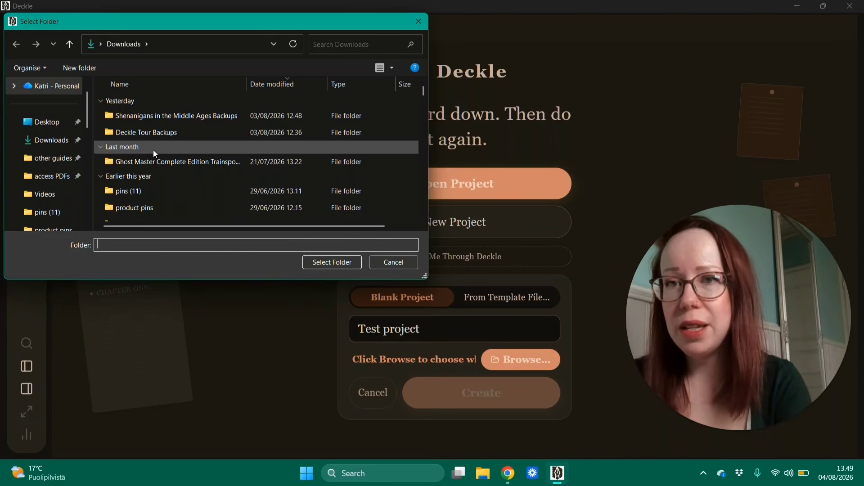
left_click(63, 122)
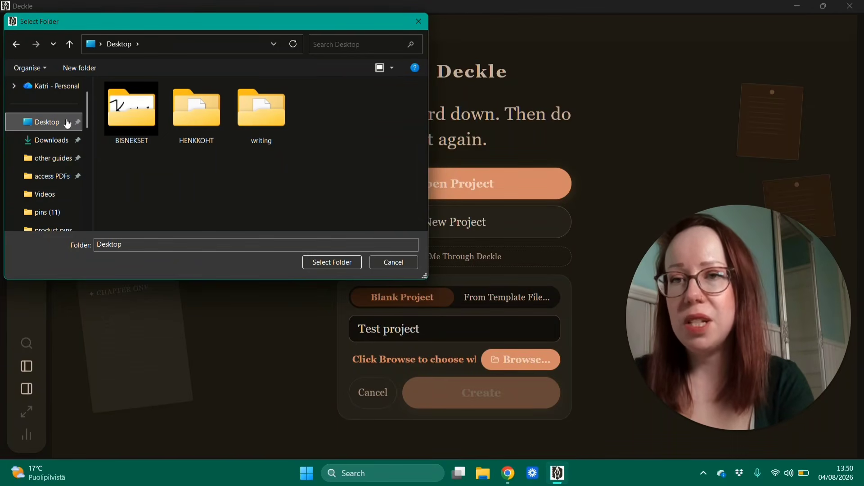
left_click(332, 262)
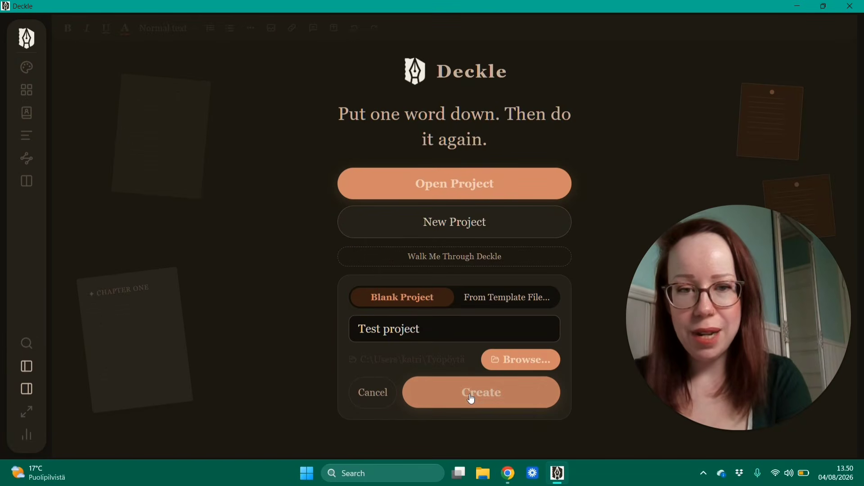
left_click(471, 398)
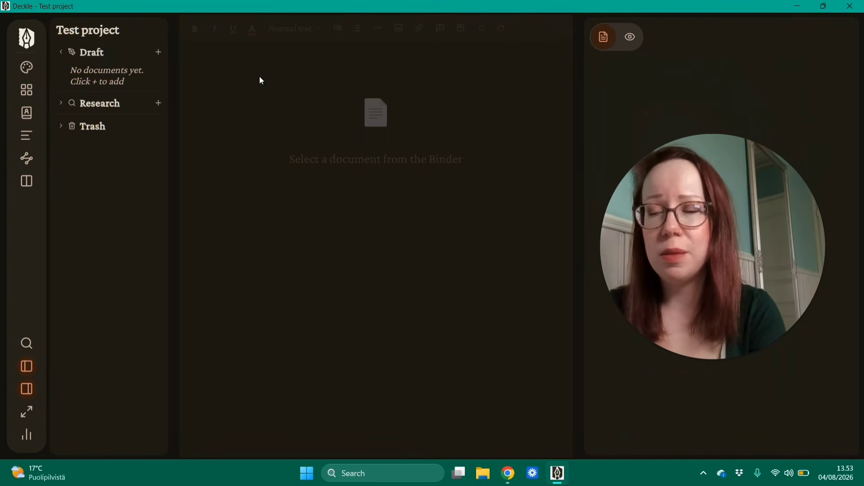
Review the appearance settings for app zoom, theme, background image and UI font, and save them without changes
left_click(24, 37)
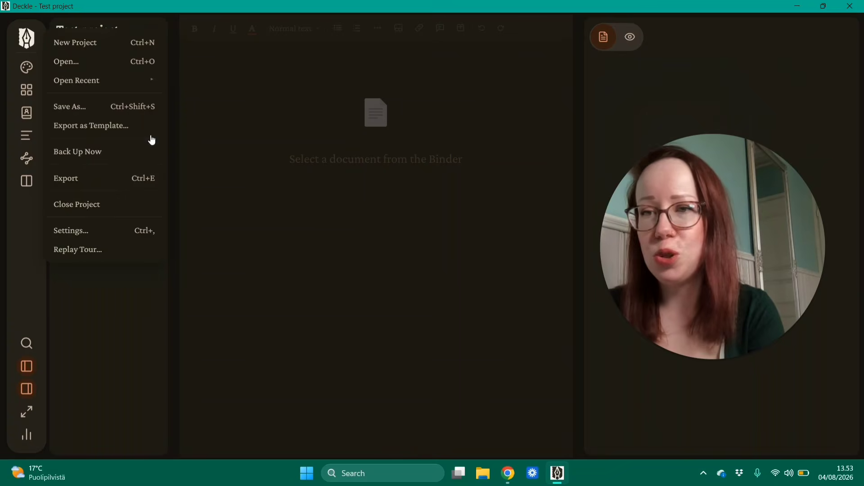
left_click(89, 231)
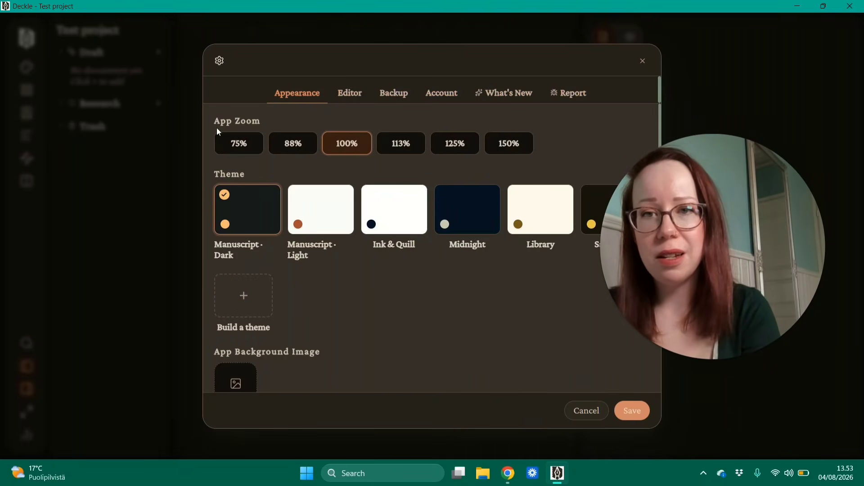
scroll(435, 159, "down", 3)
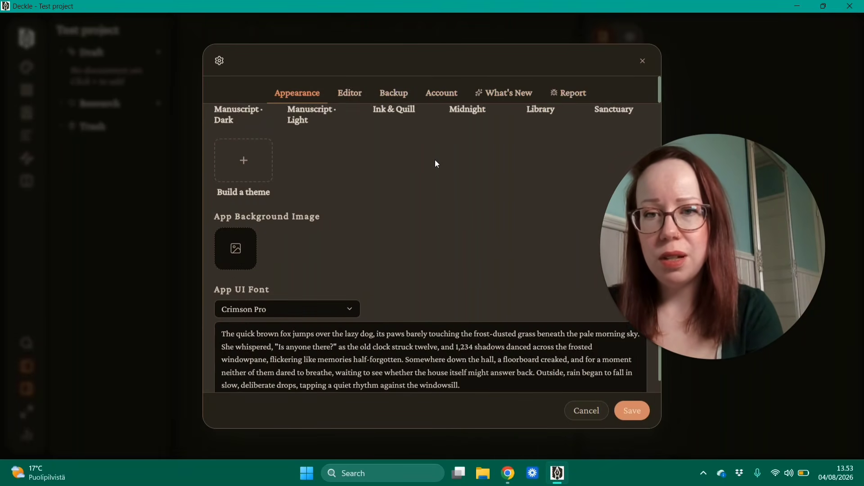
scroll(435, 163, "down", 1)
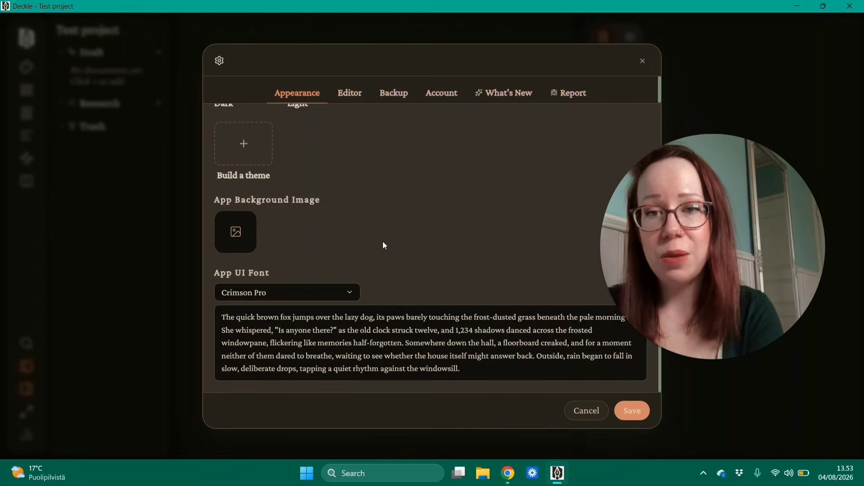
scroll(411, 253, "up", 2)
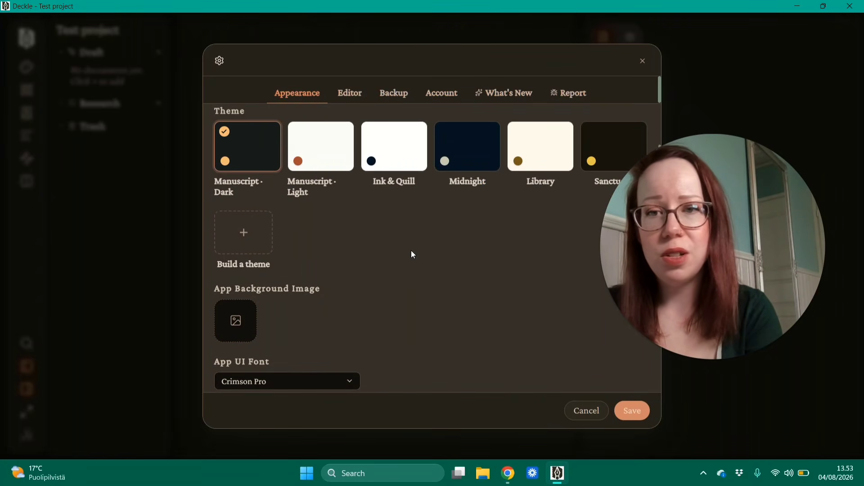
scroll(454, 249, "up", 2)
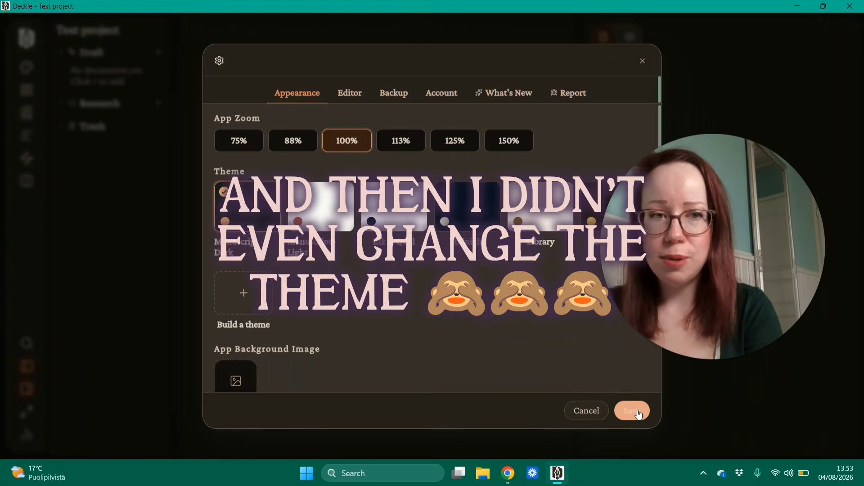
left_click(639, 414)
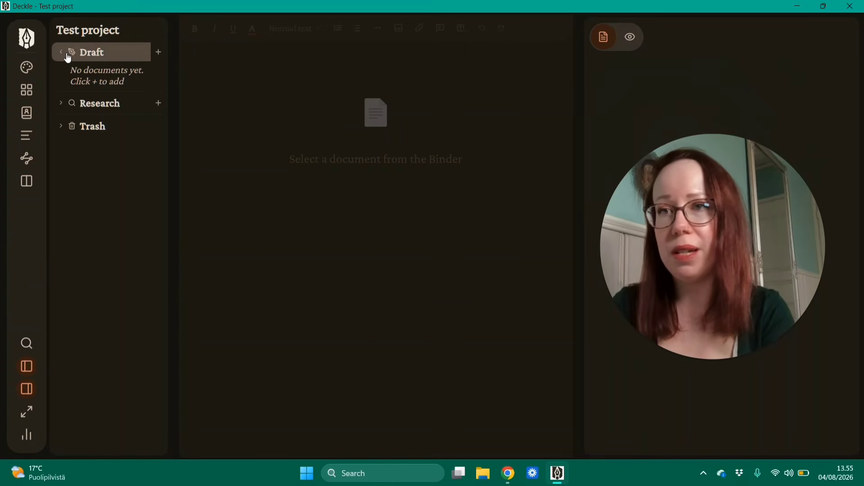
Add a chapter to the Draft section and title it "Everything changes"
left_click(158, 52)
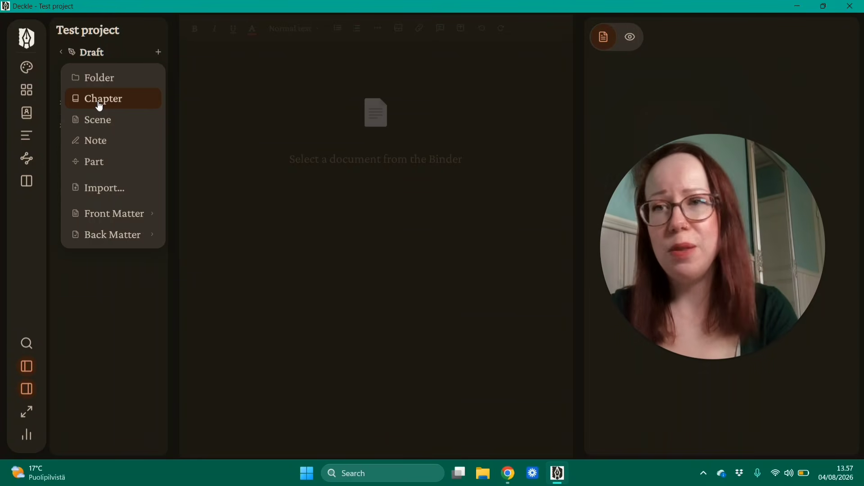
left_click(112, 99)
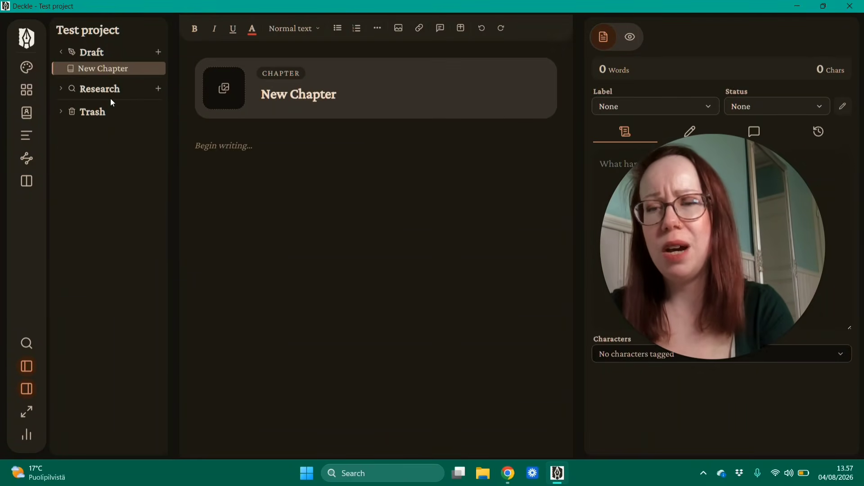
left_click(317, 94)
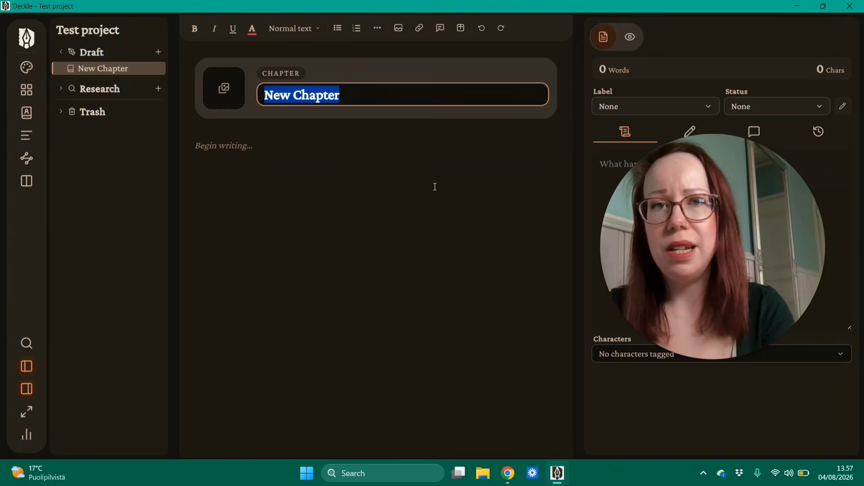
type("Everything changes")
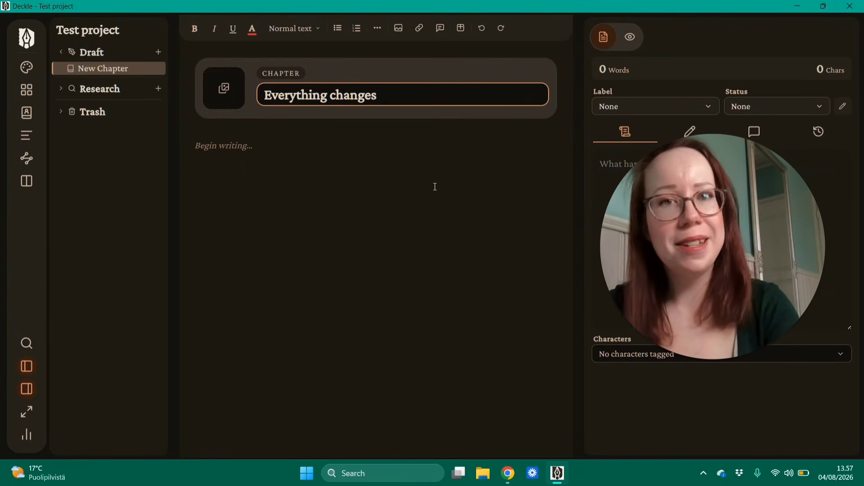
key("Return")
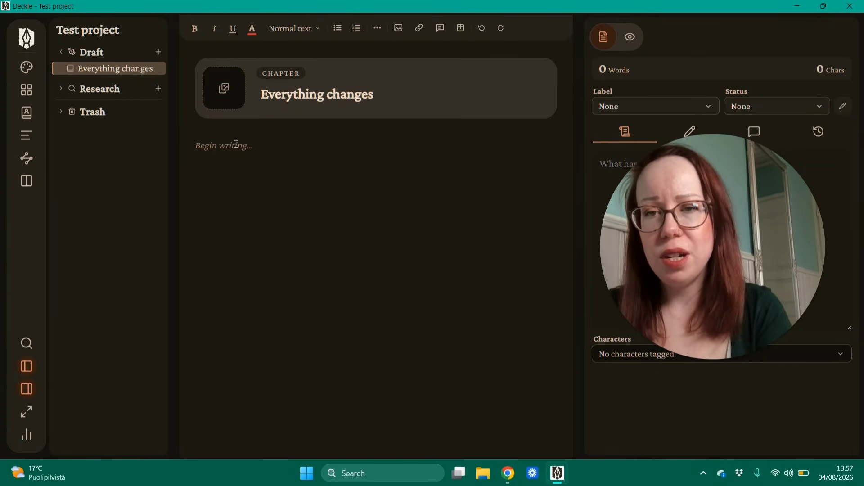
Add a scene to the Draft section, nest it under the "Everything changes" chapter, and view that chapter's page
left_click(158, 52)
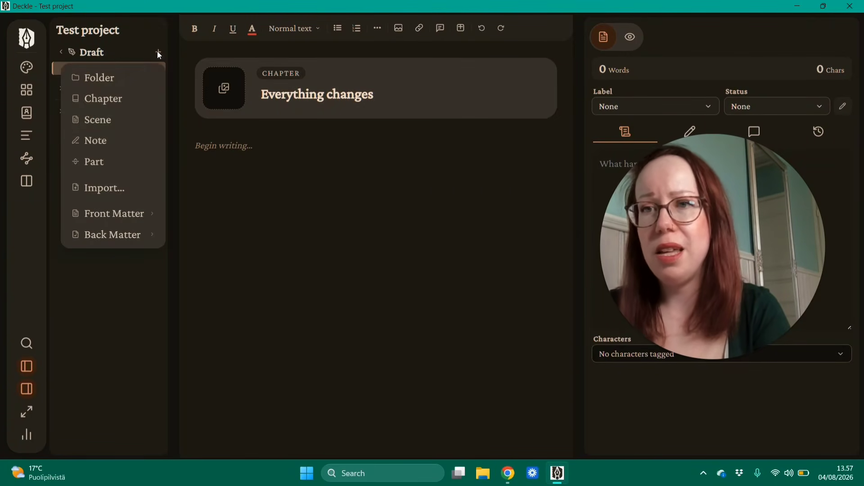
left_click(108, 120)
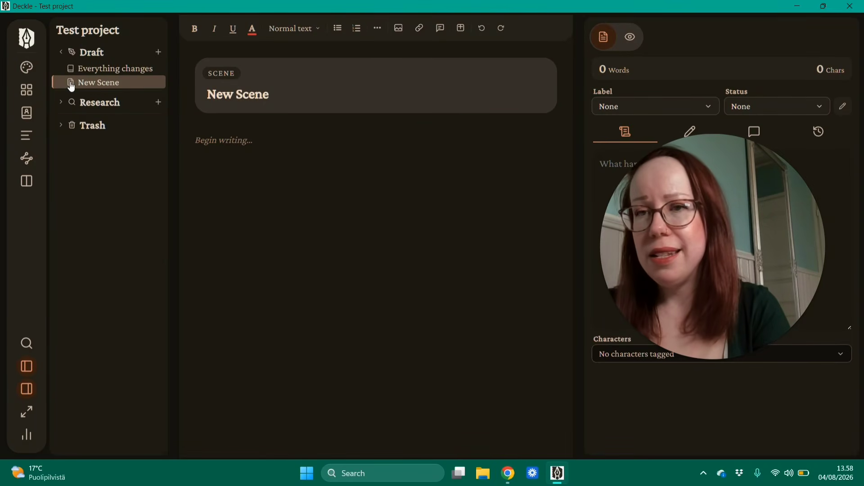
left_click_drag(75, 88, 110, 71)
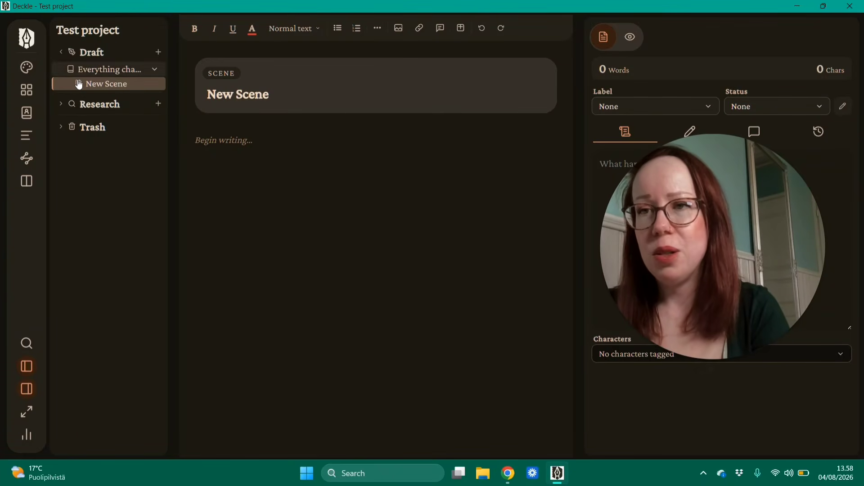
left_click(101, 75)
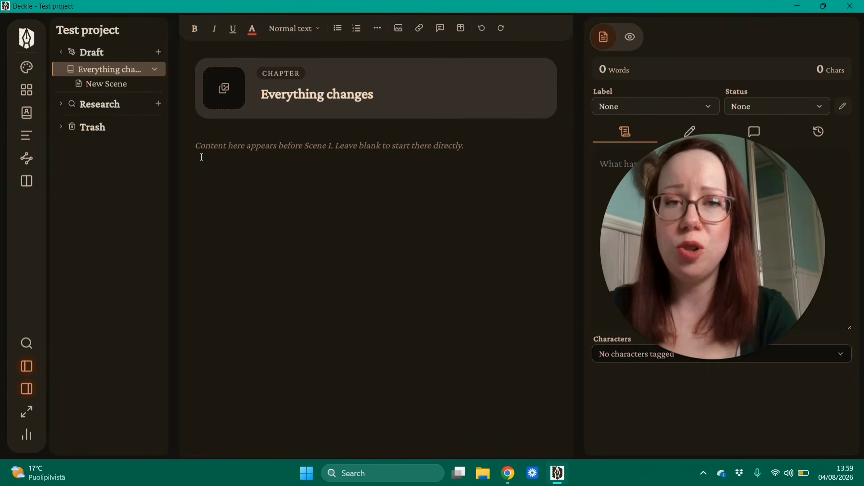
Rename the new scene inside the chapter as "Arrival"
left_click(103, 84)
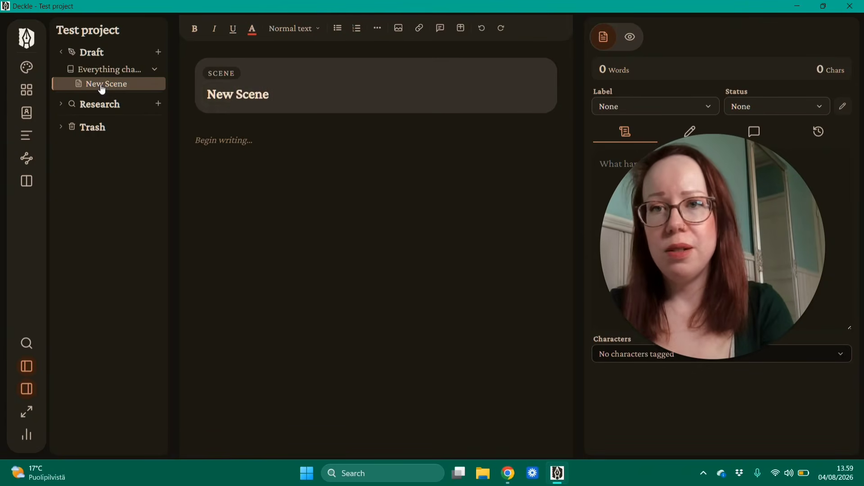
left_click(253, 93)
type("Arrival")
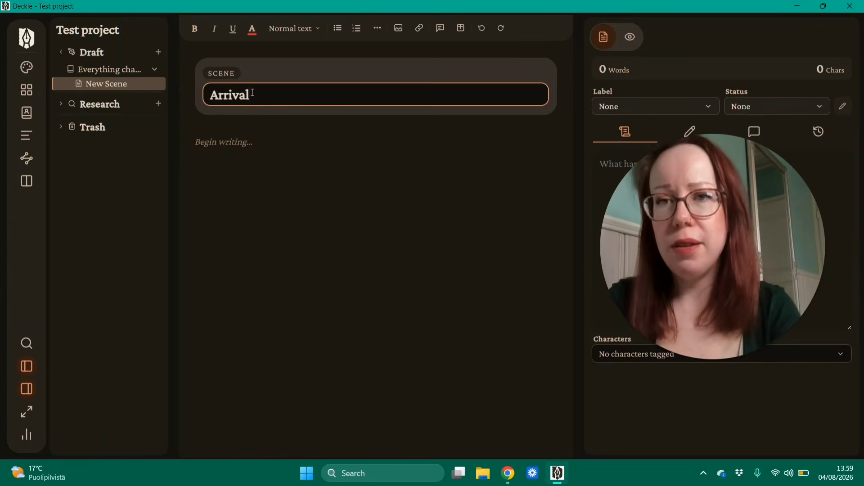
key("Return")
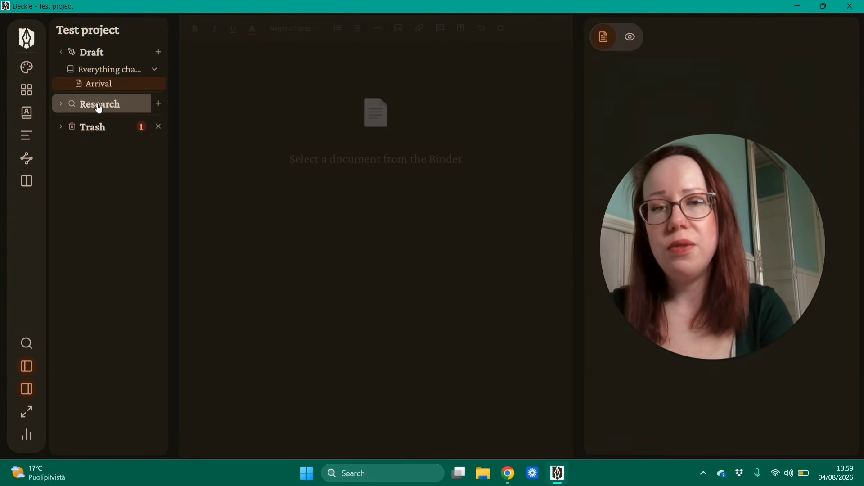
Add a note to the Research section and title it "Some thoughts"
left_click(61, 104)
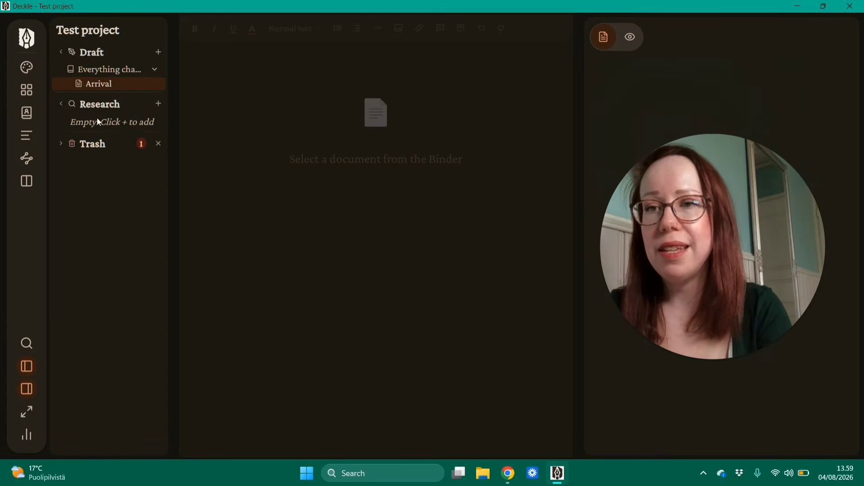
left_click(158, 104)
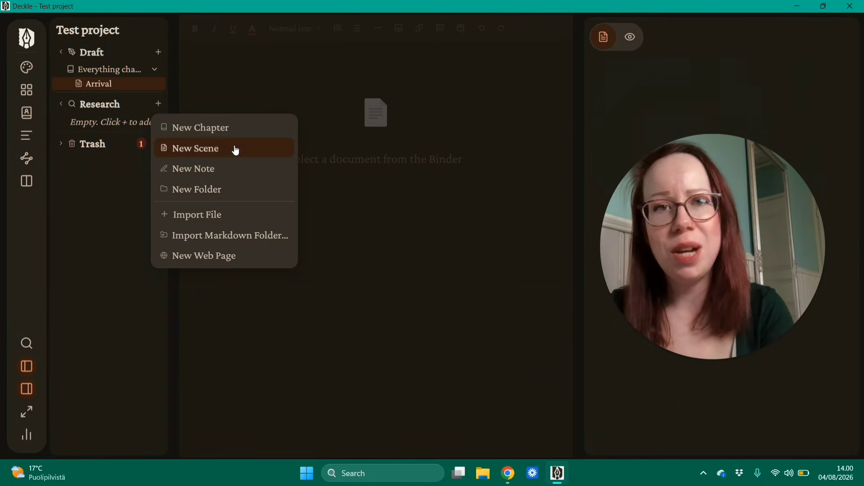
left_click(192, 169)
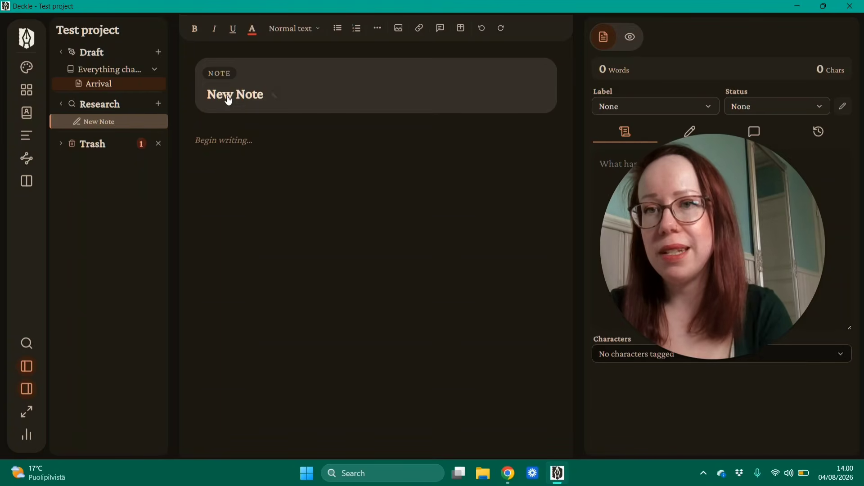
left_click(262, 98)
type("SOm")
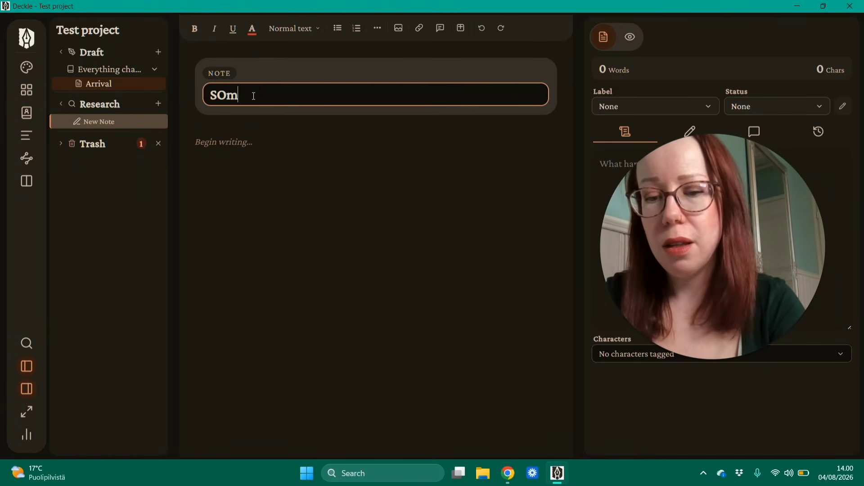
type("e thoughts")
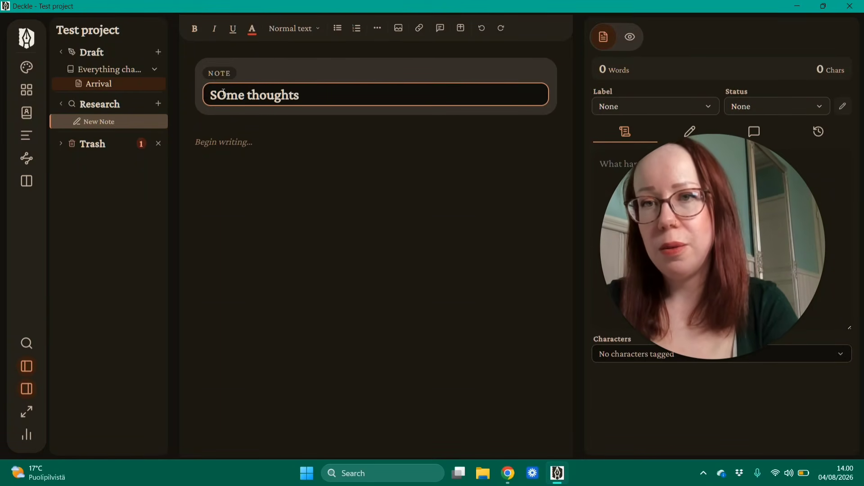
left_click(227, 94)
key("BackSpace")
type("o")
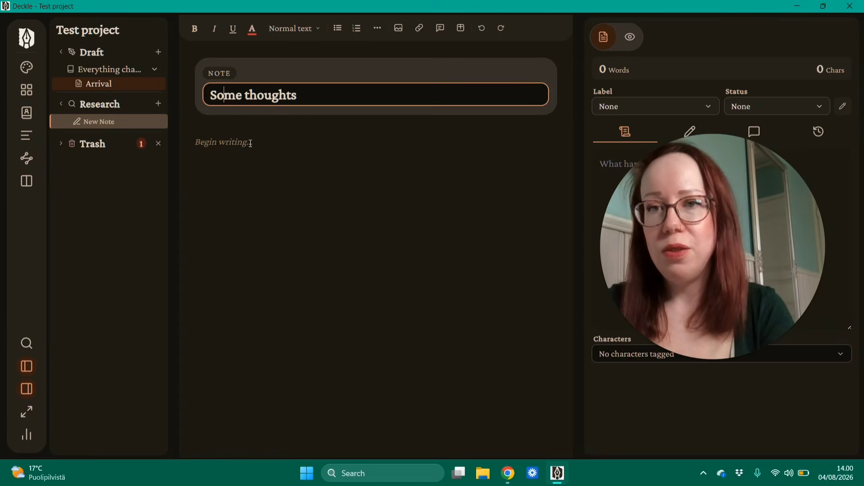
Write "Remember ten turnips." in the body of the "Some thoughts" note
left_click(250, 143)
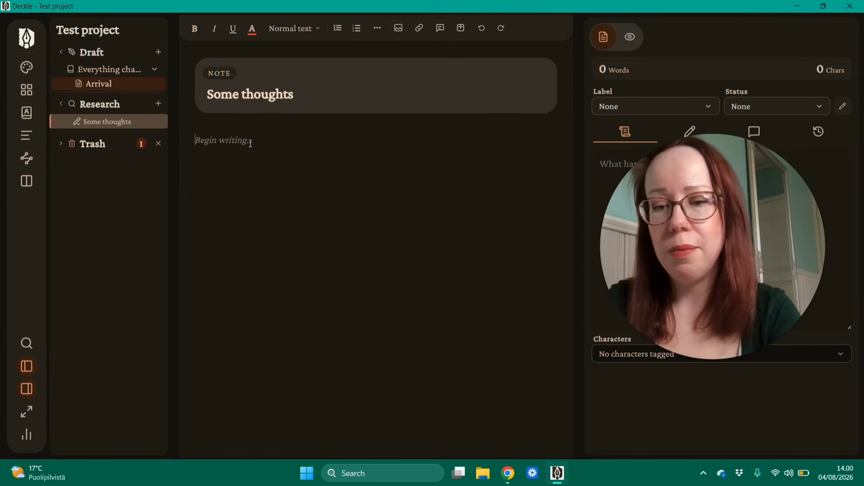
type("Remember ten tur")
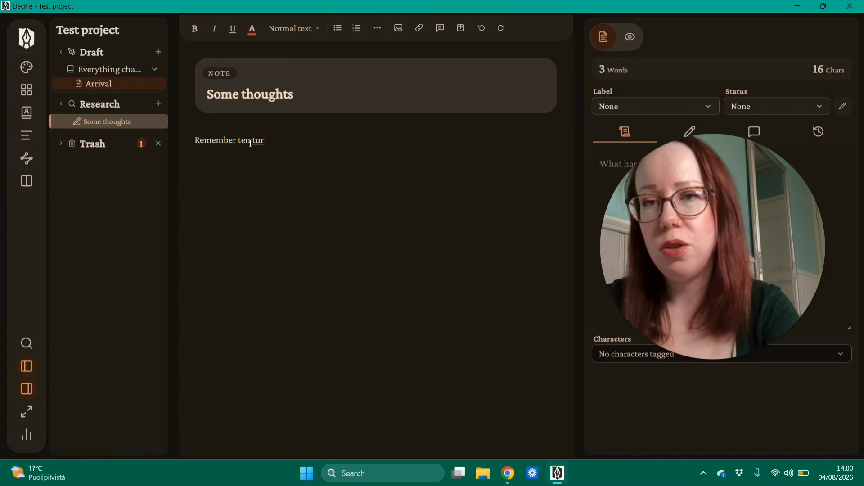
type("nips")
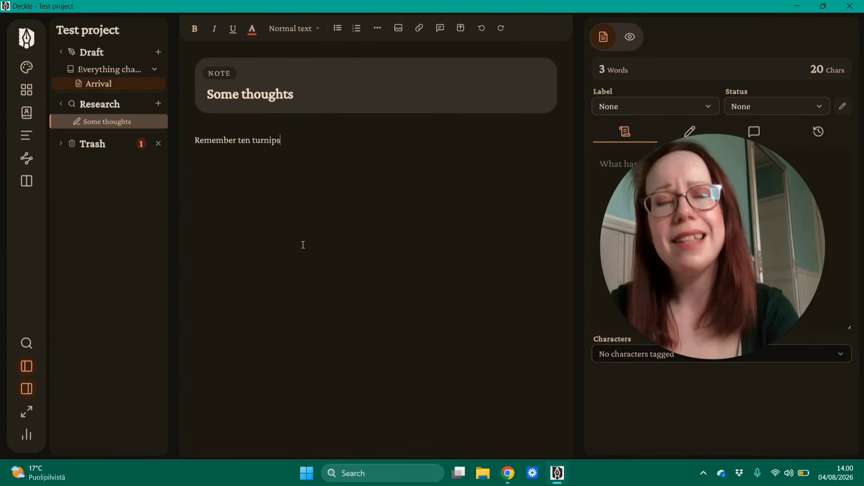
type(".")
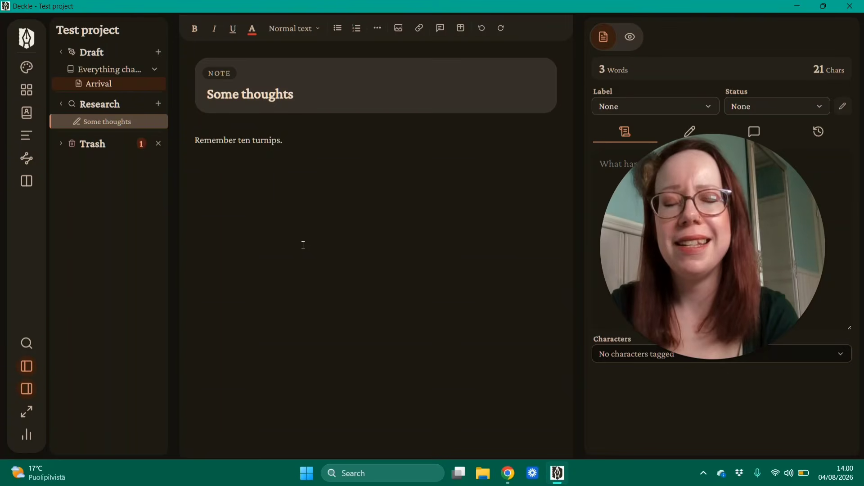
Add a web page snapshot of the blog article "How to plot a novel" to the Research section and look through it
left_click(158, 104)
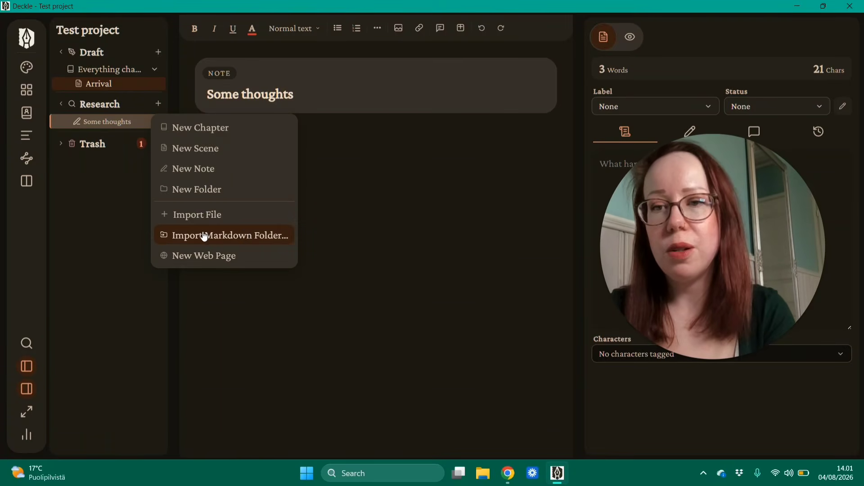
left_click(198, 256)
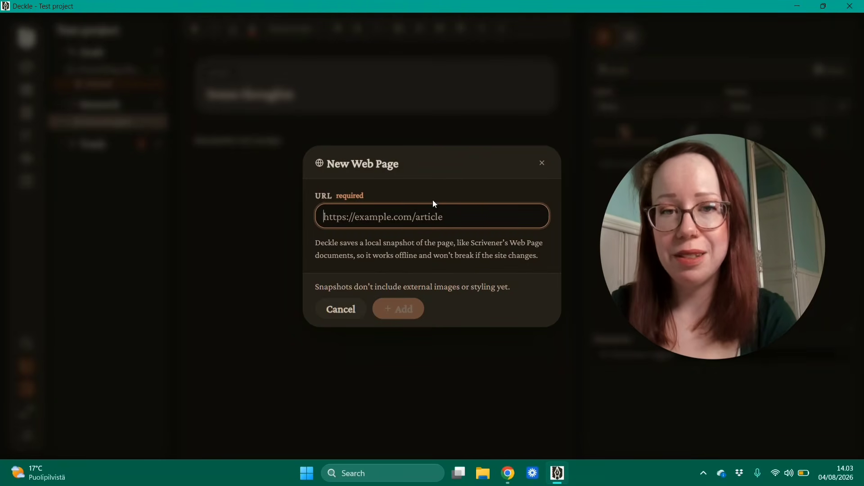
type("https://katrisoikkeli.com/how-to-plot-a-novel/")
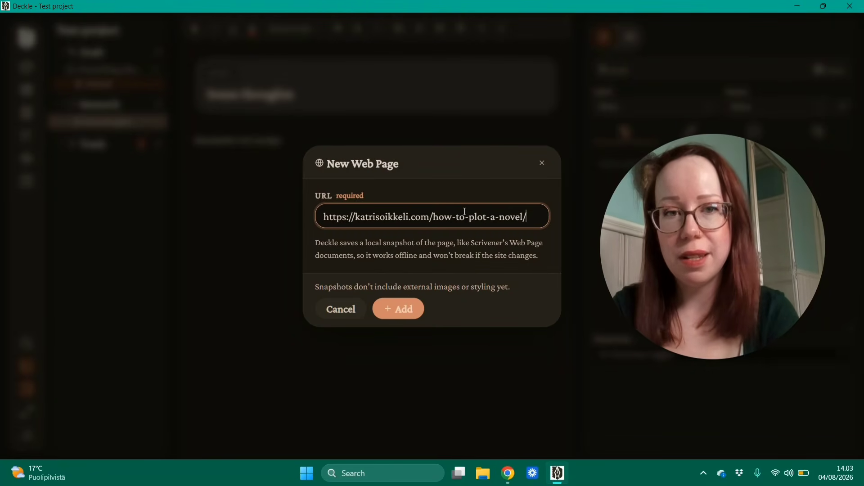
left_click(403, 311)
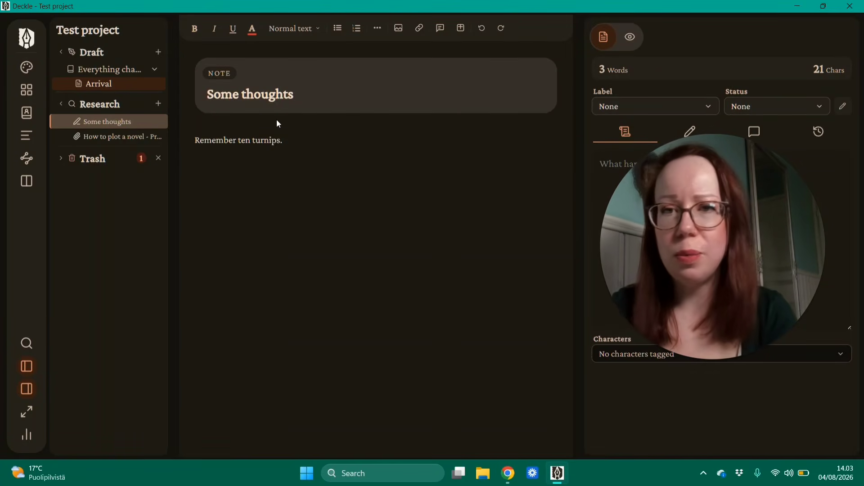
left_click(103, 139)
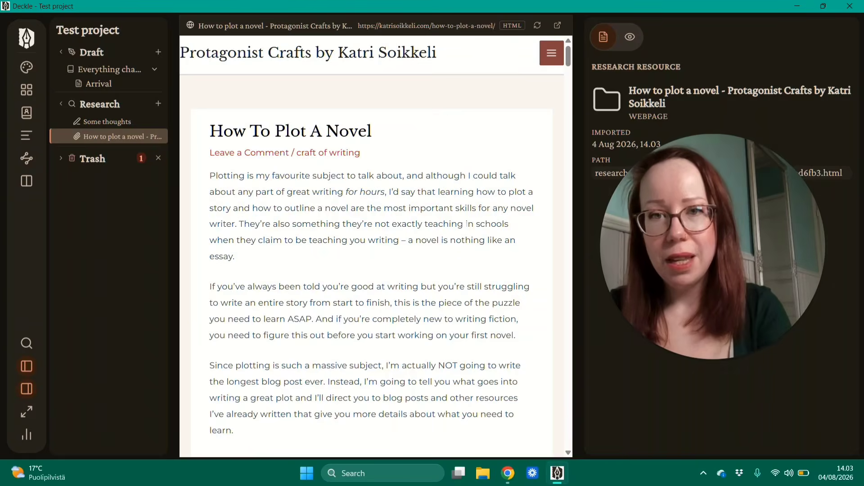
scroll(466, 224, "down", 15)
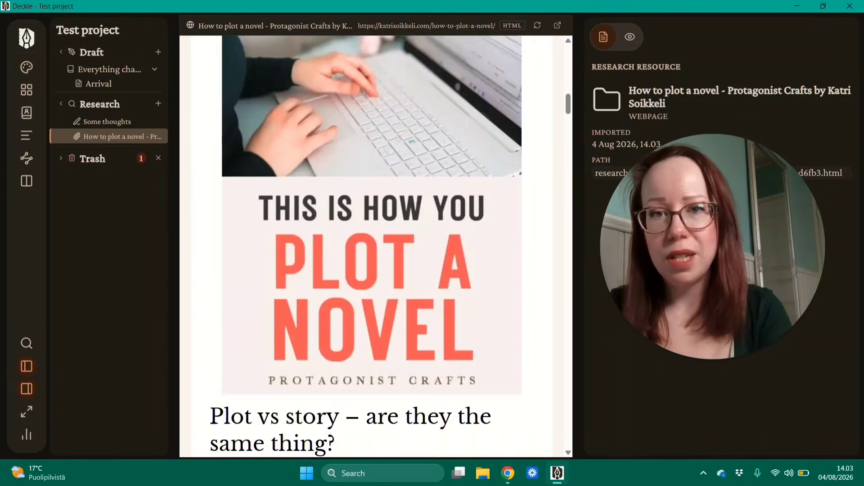
scroll(467, 122, "up", 15)
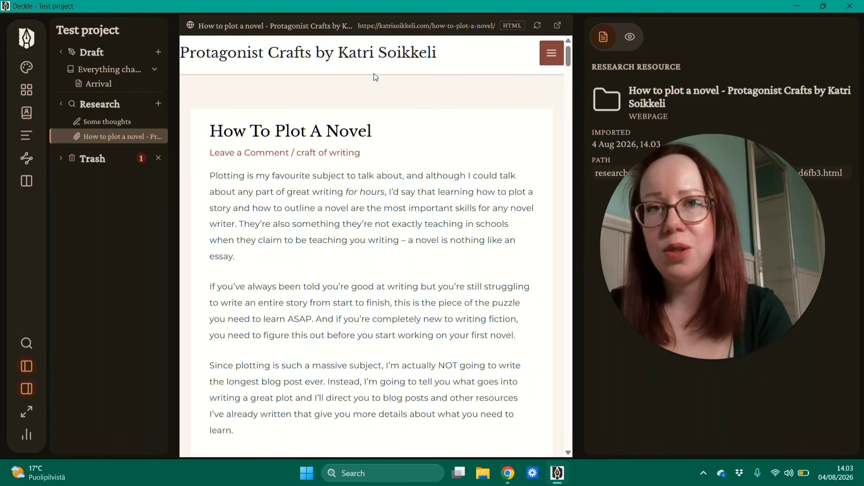
Import the image file Alfred_-_MS_Royal_14_B_VI.jpg into the Research section and view it
left_click(158, 104)
double_click(209, 191)
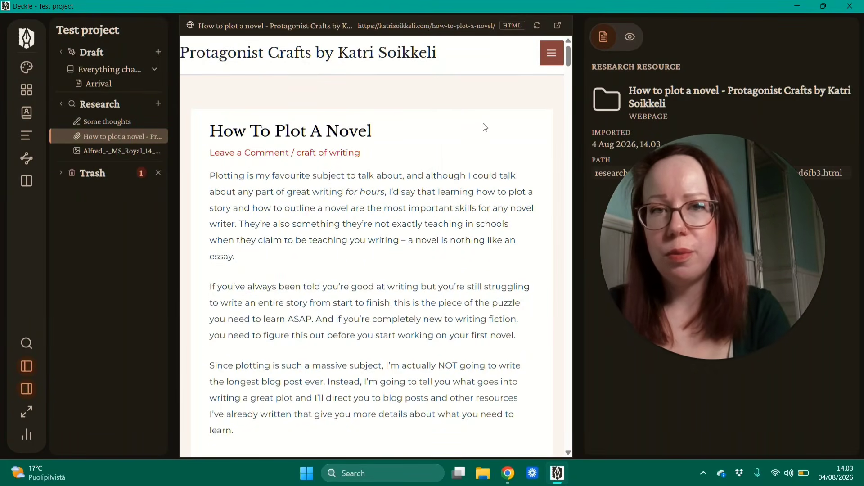
left_click(102, 154)
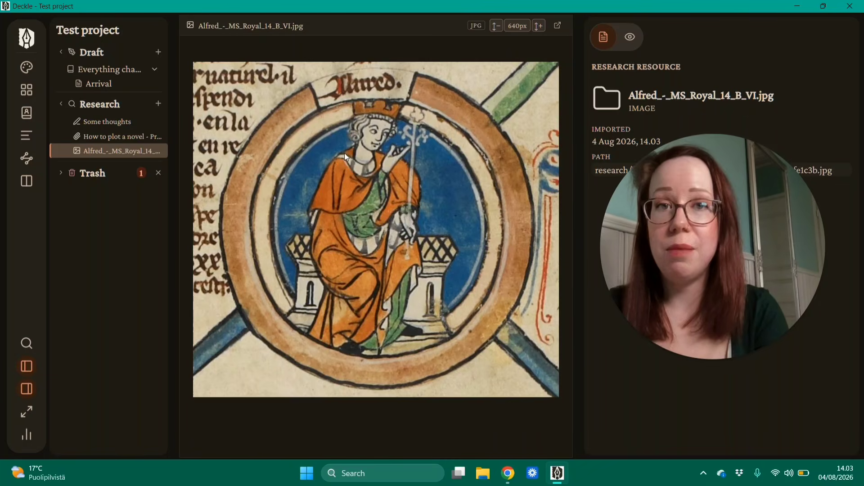
Paste the copied story text into the "Arrival" scene and return to the beginning of the scene
left_click(98, 84)
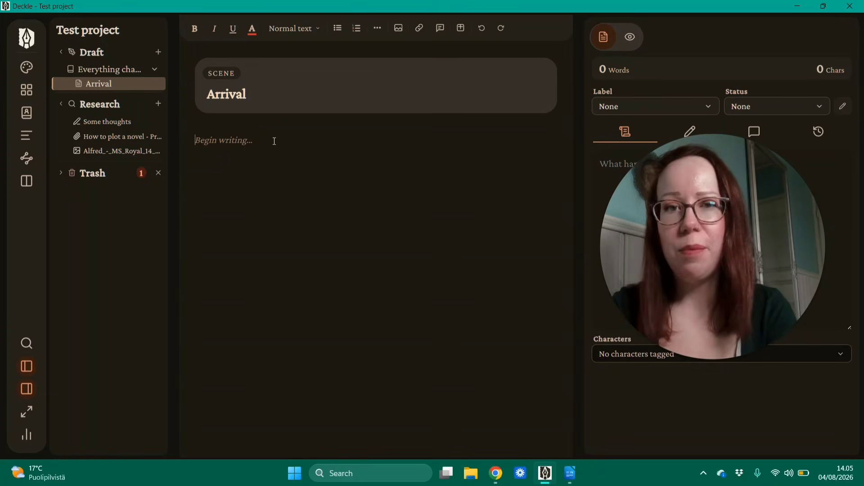
key("ctrl+v")
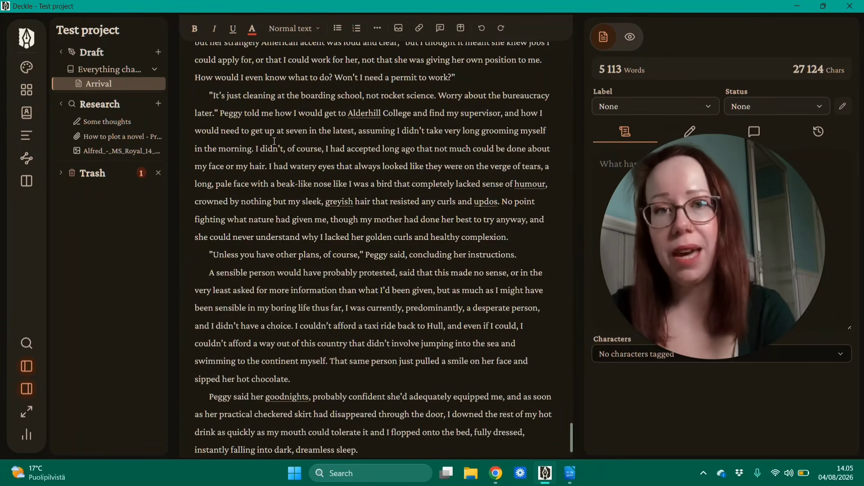
scroll(453, 150, "up", 6)
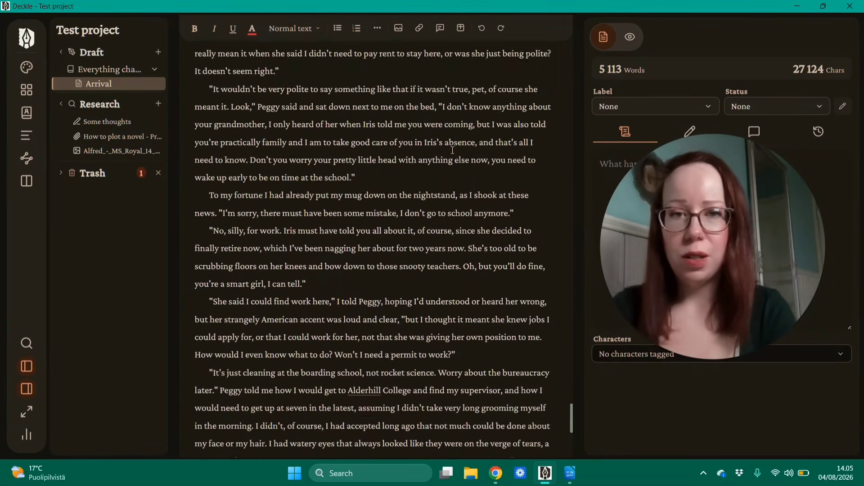
scroll(452, 149, "up", 8)
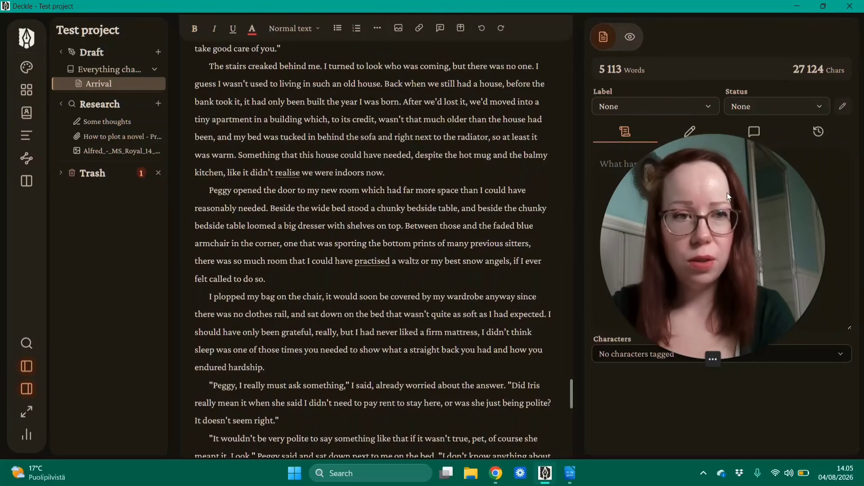
scroll(454, 217, "up", 20)
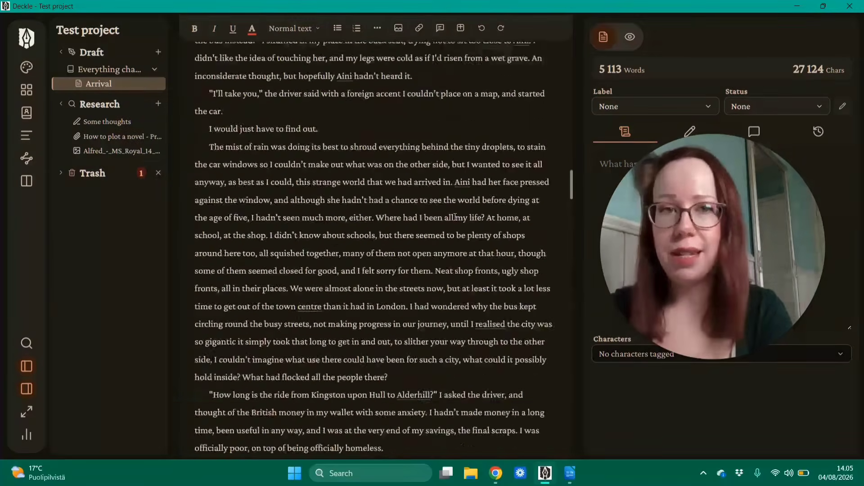
scroll(455, 218, "up", 20)
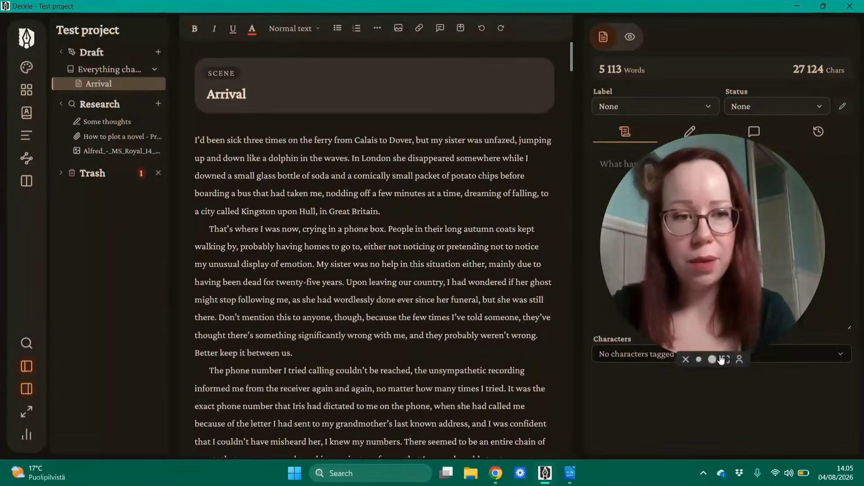
left_click(699, 359)
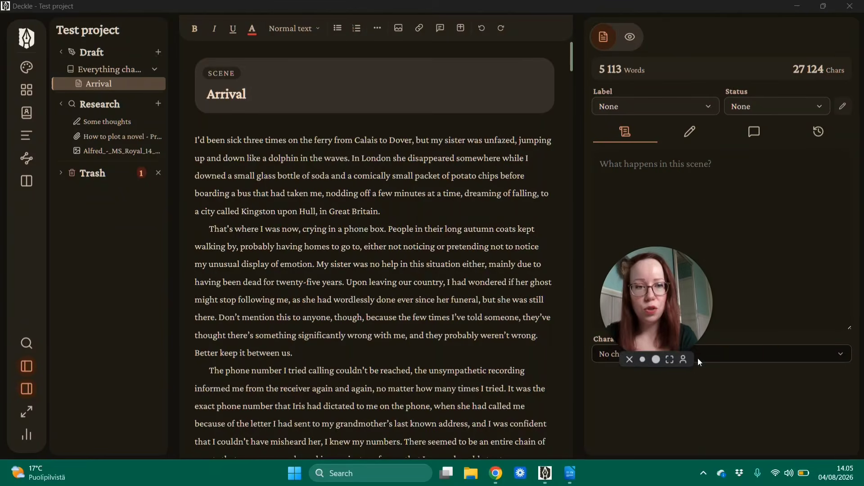
left_click_drag(649, 288, 430, 298)
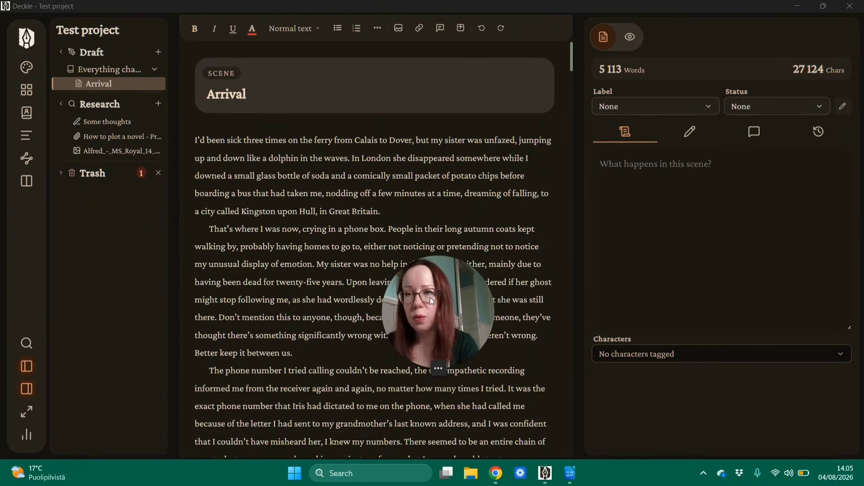
Examine the book design presets and the advanced font, sizing and text options
left_click(29, 69)
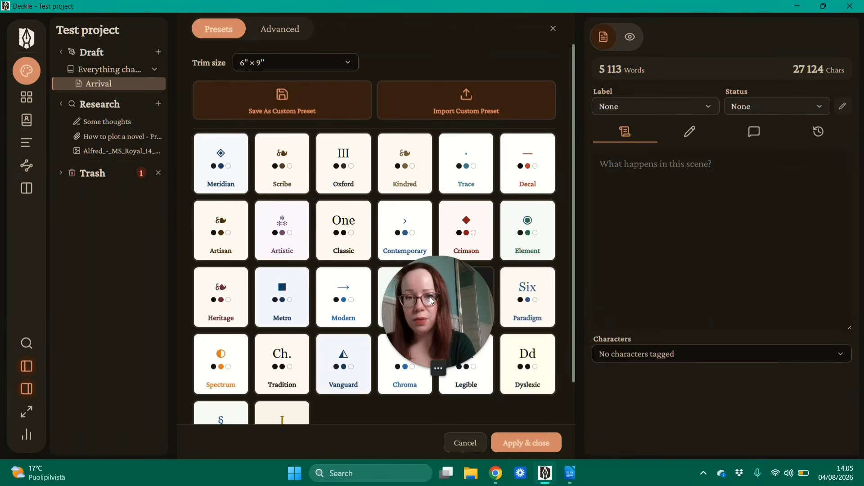
left_click_drag(430, 296, 744, 228)
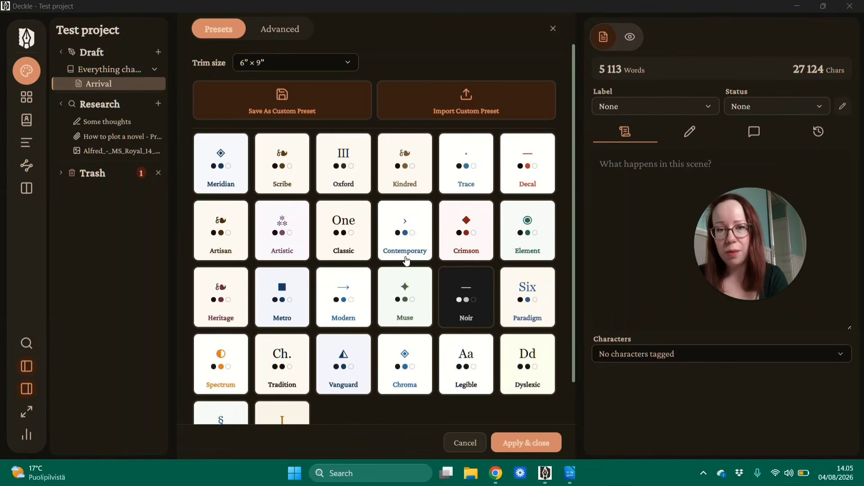
scroll(373, 288, "down", 2)
scroll(369, 258, "up", 2)
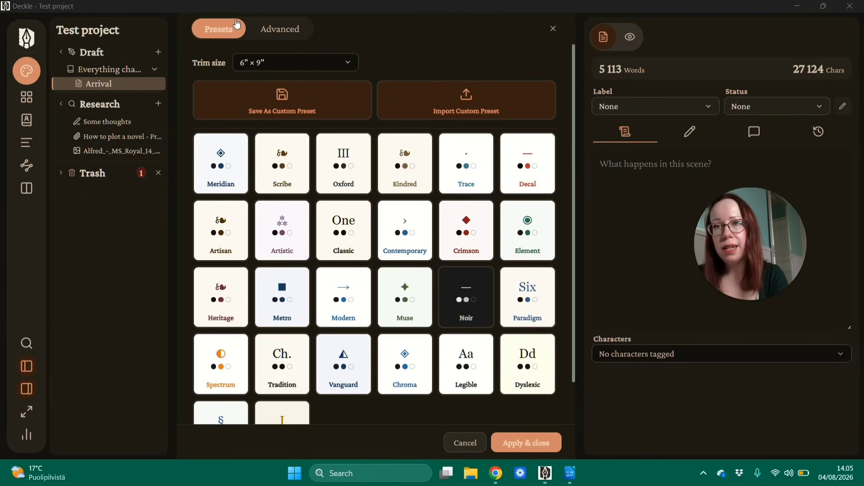
left_click(280, 29)
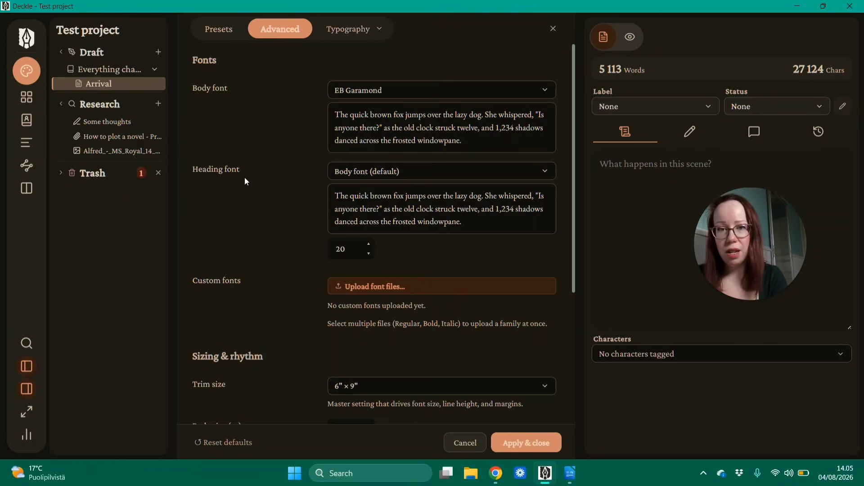
scroll(245, 181, "down", 5)
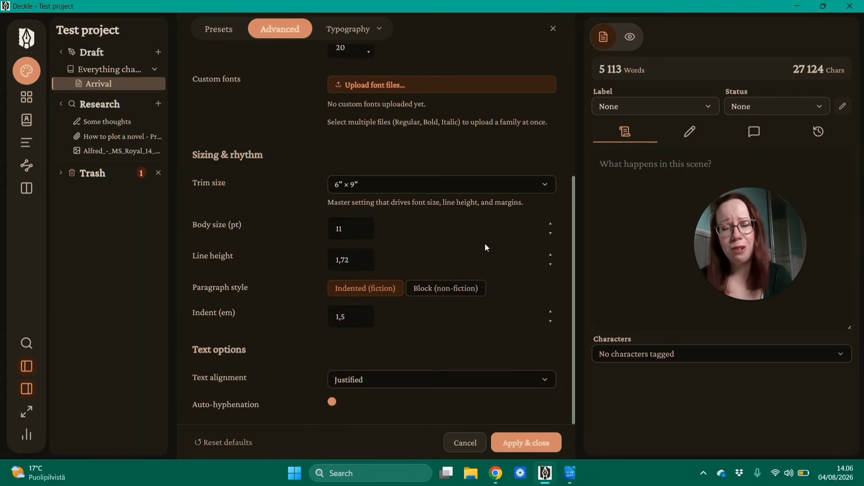
scroll(484, 243, "up", 5)
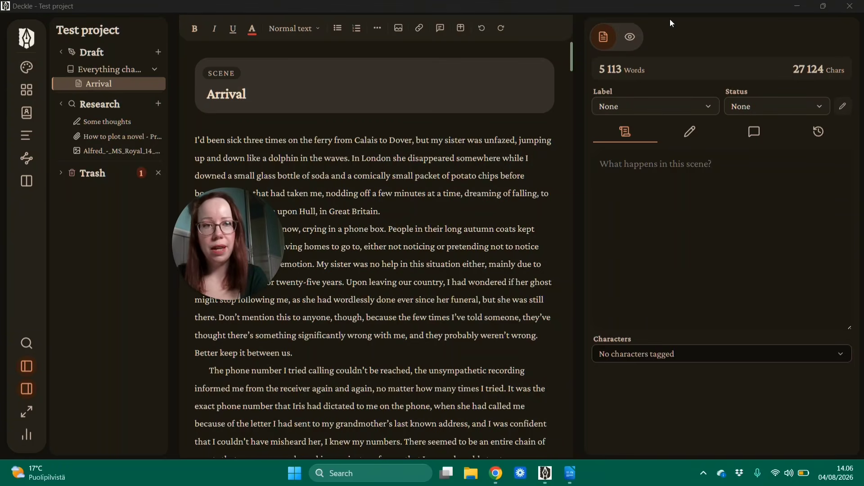
Check the "Everything changes" chapter page, and examine the label and status options of the "Arrival" scene without changing them
left_click(110, 69)
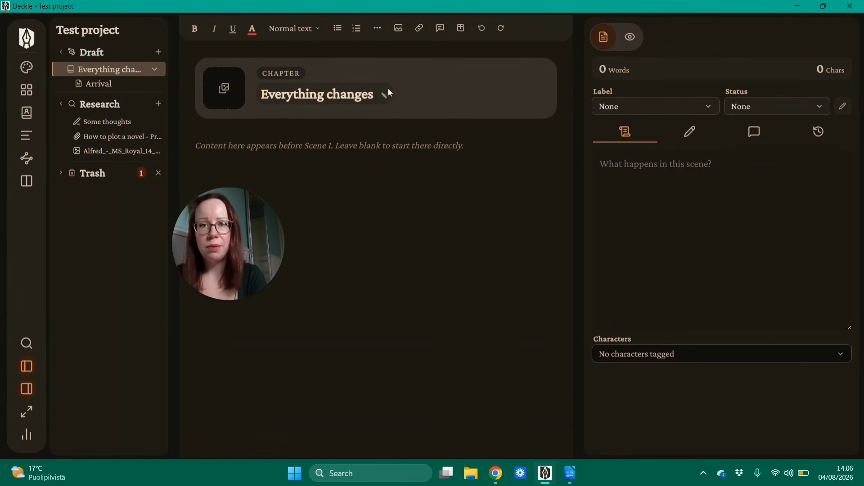
left_click(94, 88)
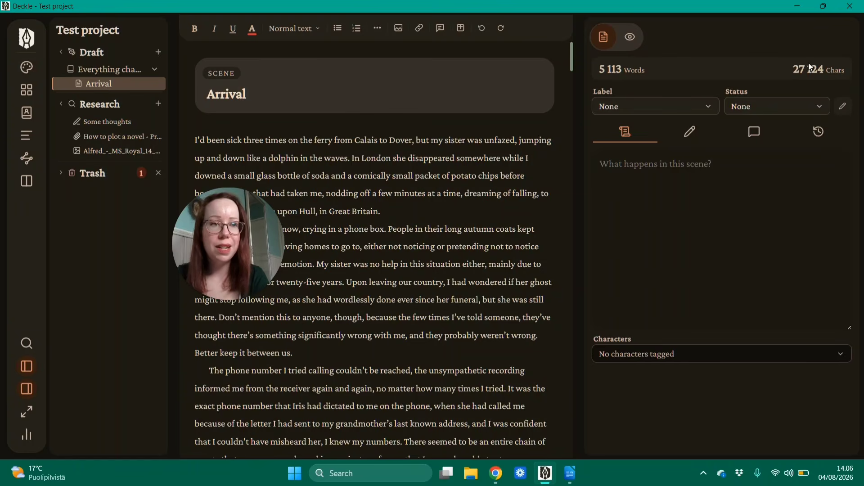
left_click(697, 107)
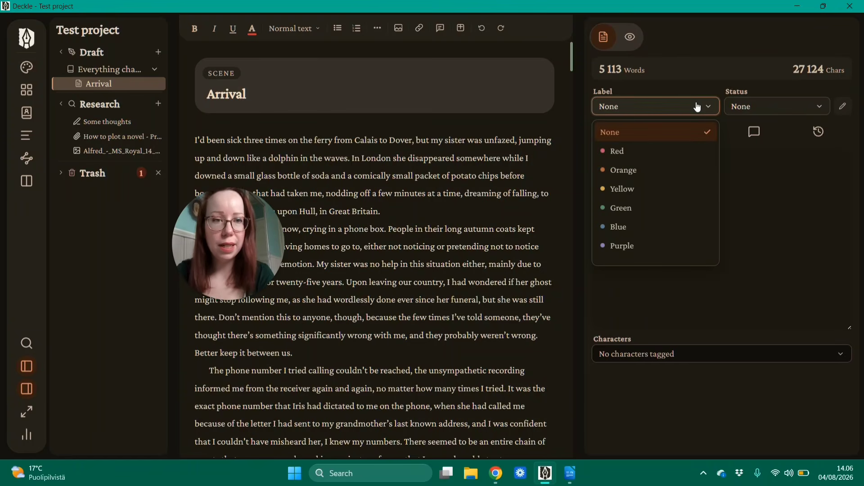
left_click(669, 89)
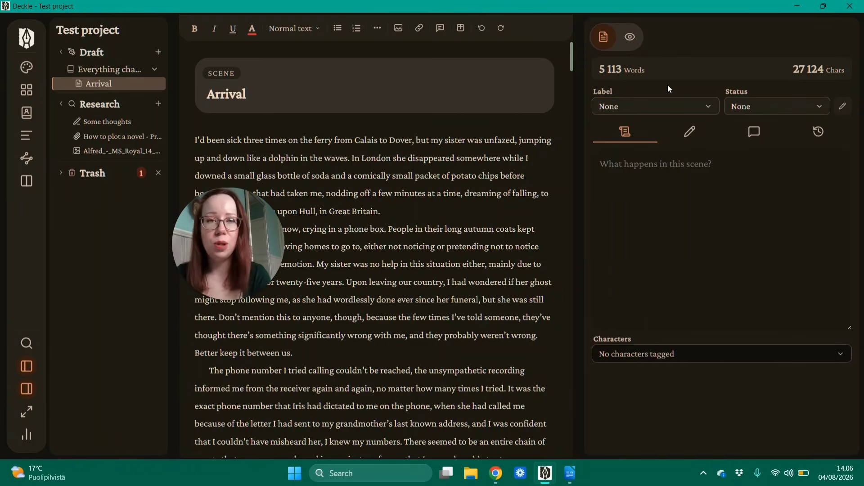
left_click(759, 109)
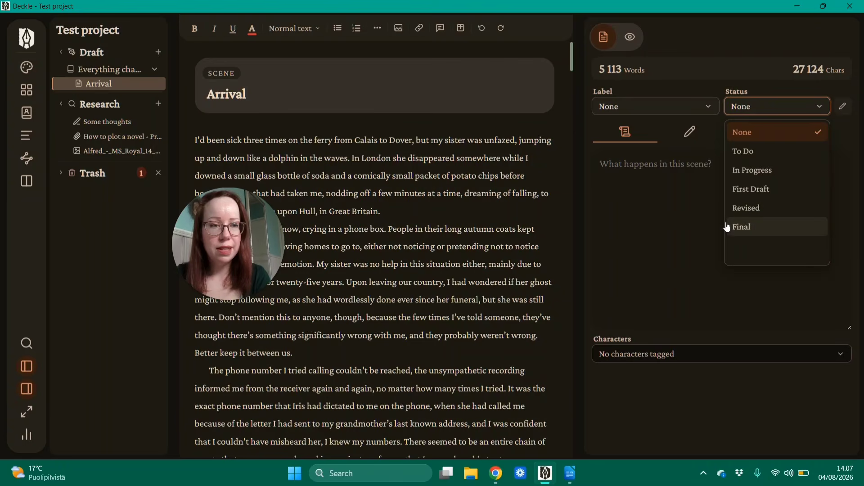
left_click(708, 216)
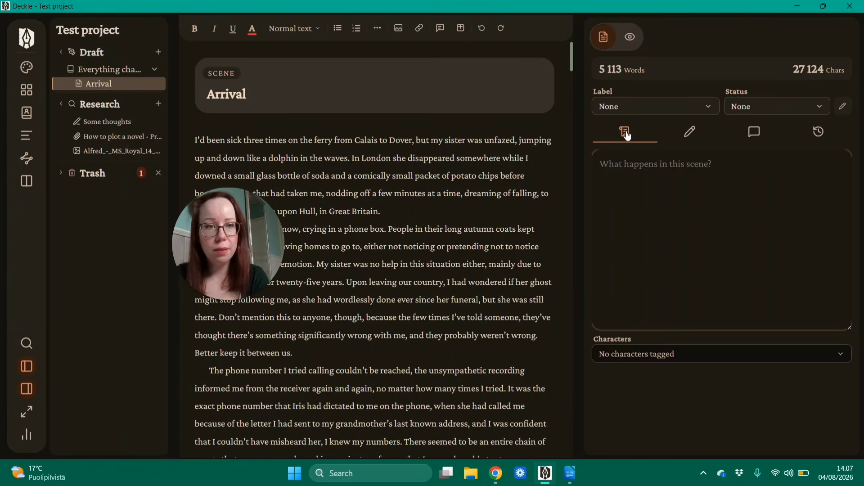
View the private notes and the snapshot history of the "Arrival" scene
left_click(689, 132)
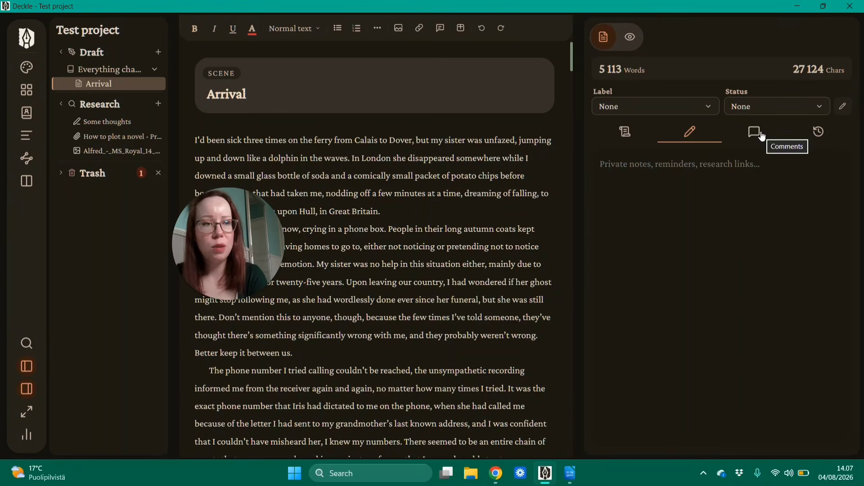
left_click(821, 130)
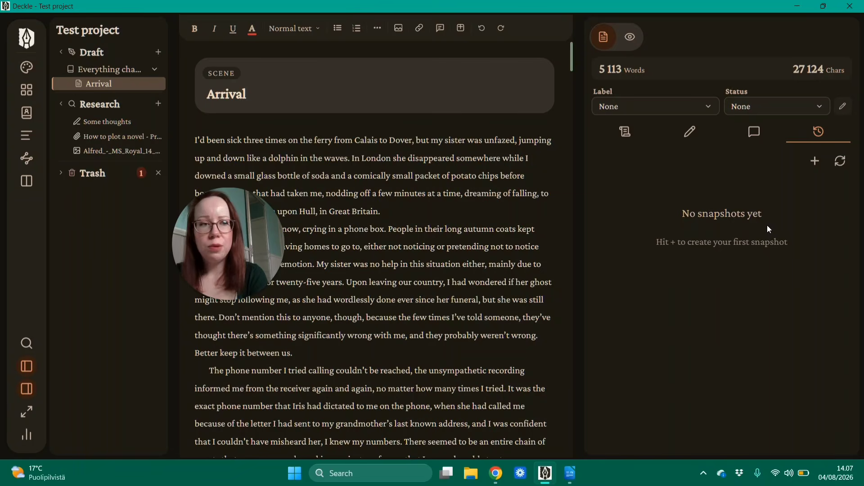
Create a snapshot of the "Arrival" scene named "First draft"
left_click(816, 162)
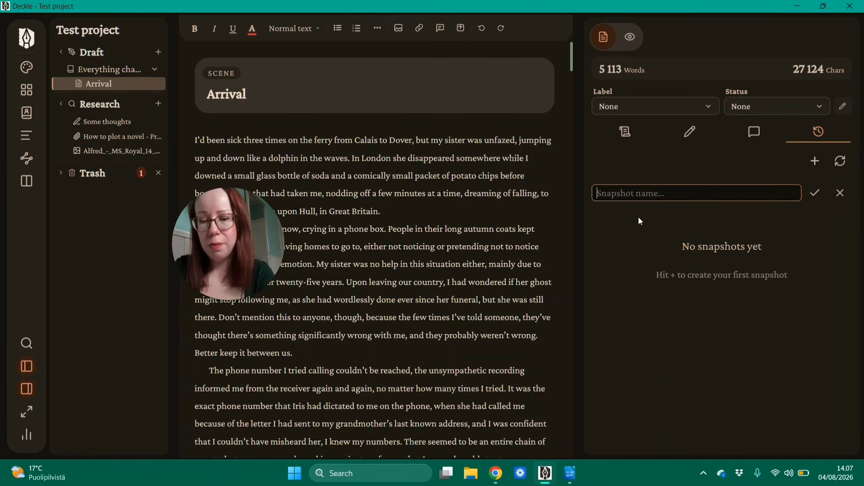
type("Furst")
key("BackSpace")
key("BackSpace")
key("BackSpace")
key("BackSpace")
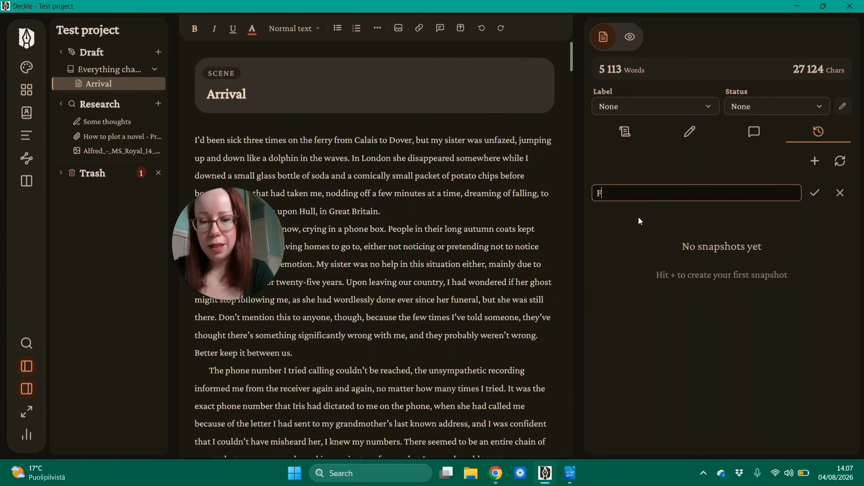
type("irst draft")
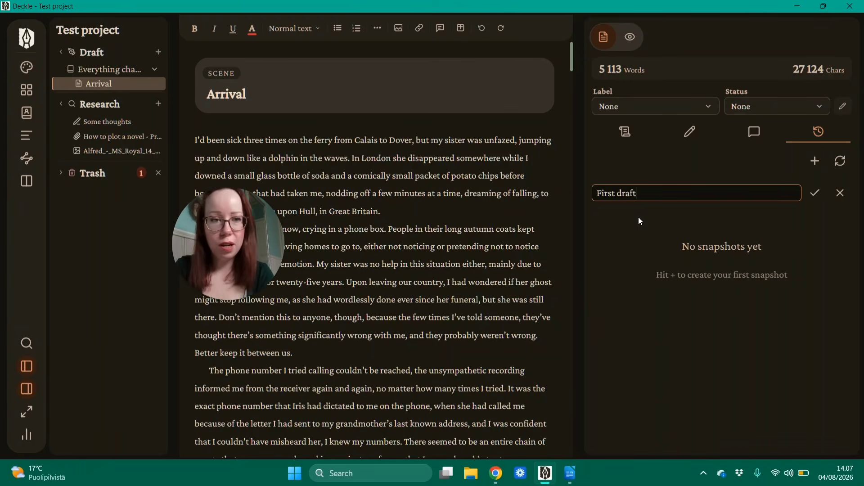
key("Return")
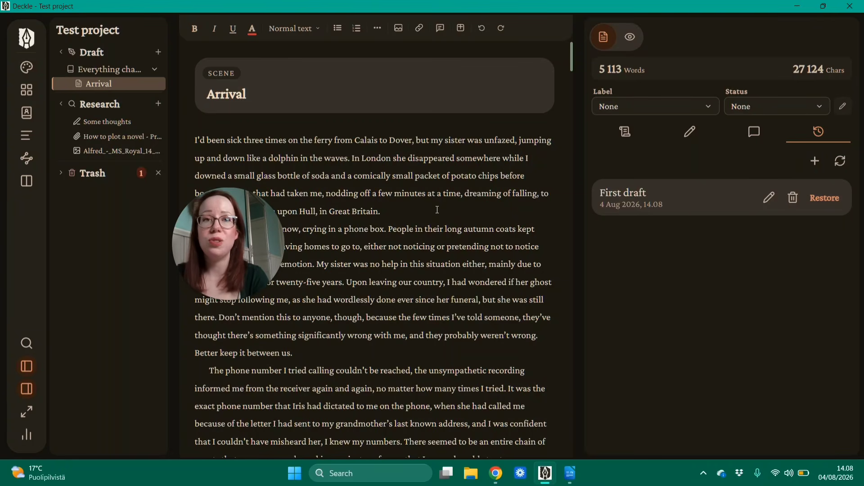
View the "Arrival" scene's synopsis area, and preview the scene and the "Everything changes" chapter as book pages
left_click(624, 133)
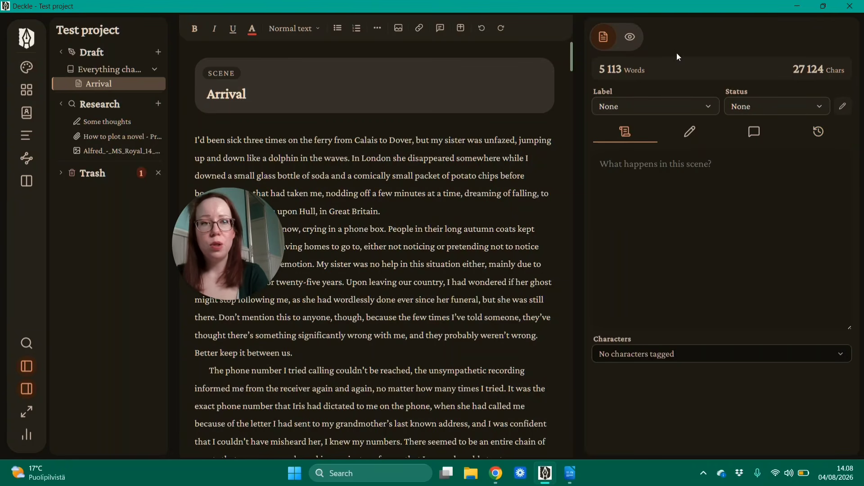
left_click(632, 38)
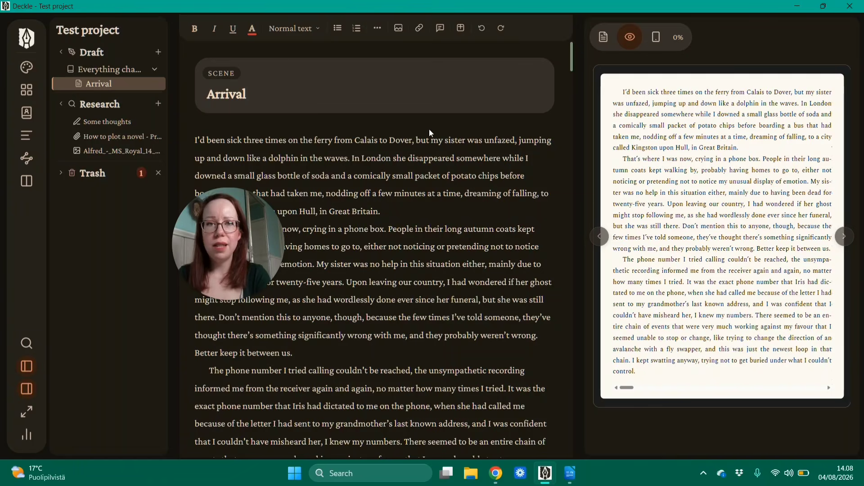
left_click(102, 73)
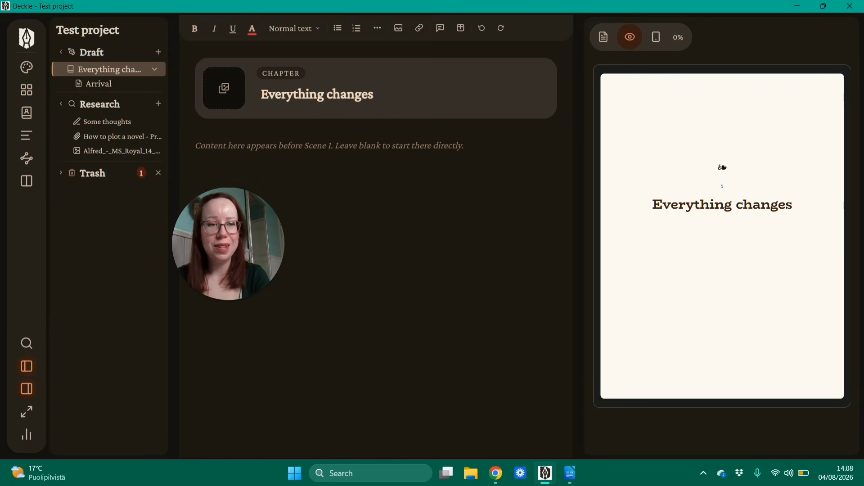
left_click(90, 84)
Write "Here's where the story starts!!" as the opening text of the "Everything changes" chapter
left_click(97, 69)
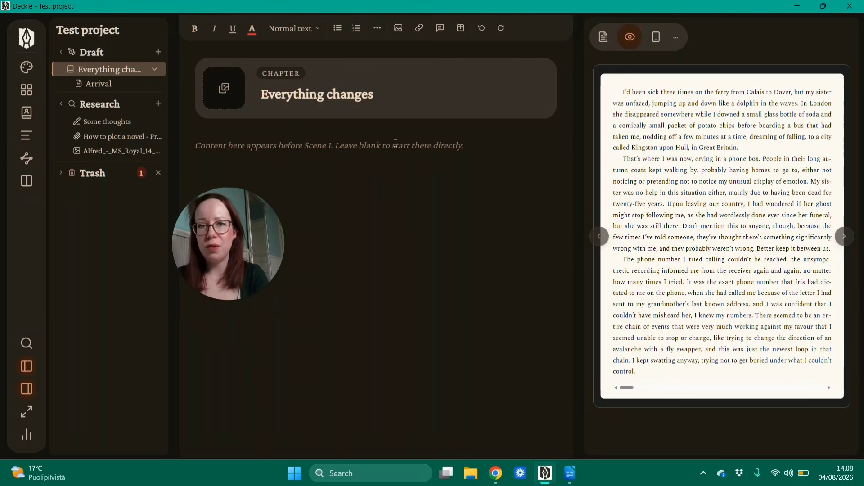
type("Here's where")
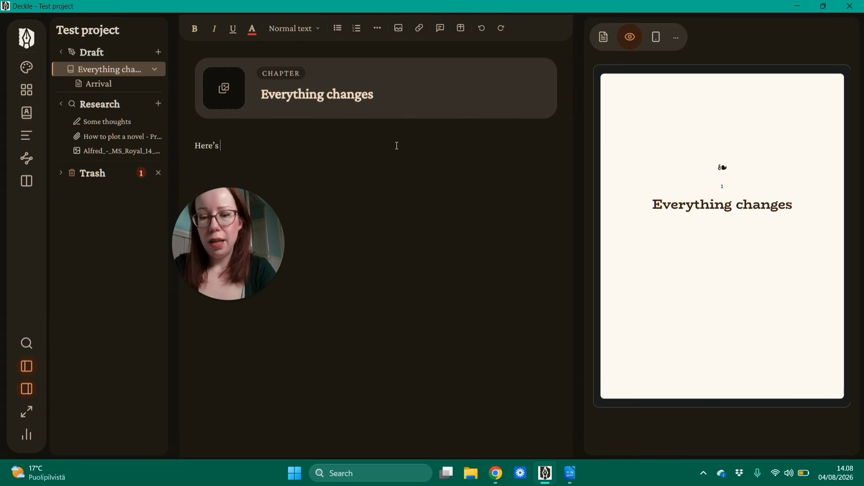
type(" the story starts!!")
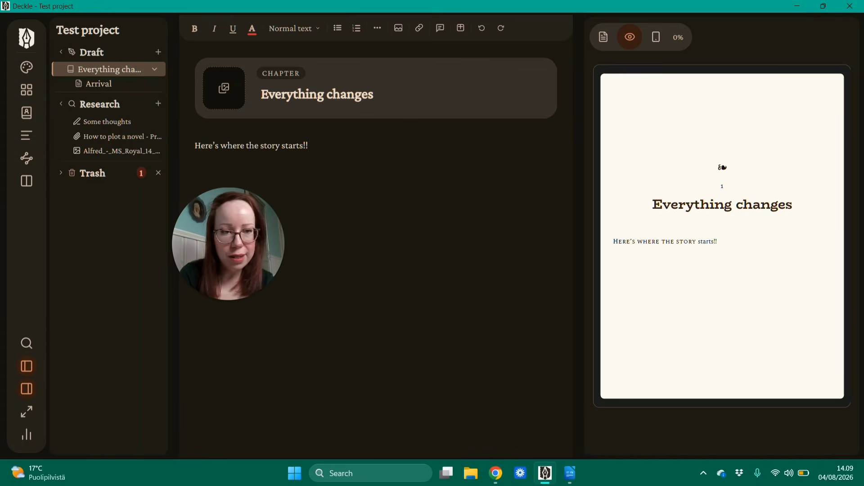
Change the book design to the Classic preset and return to the chapter
left_click(27, 67)
left_click_drag(226, 230, 109, 215)
left_click(352, 231)
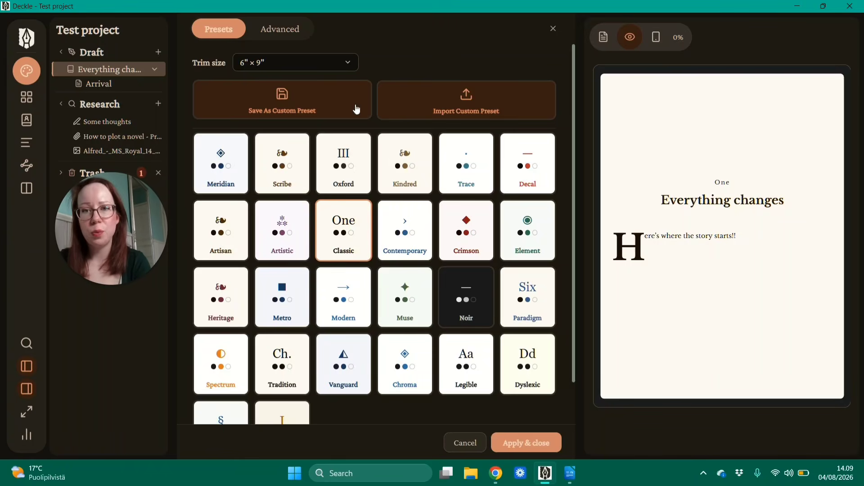
left_click(27, 72)
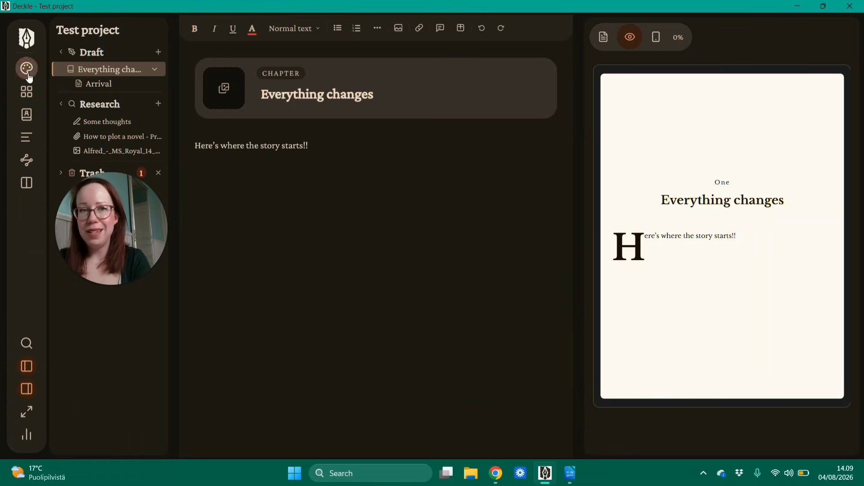
Preview the "Arrival" scene's pages in the Print format, and return to the scene details
left_click(657, 41)
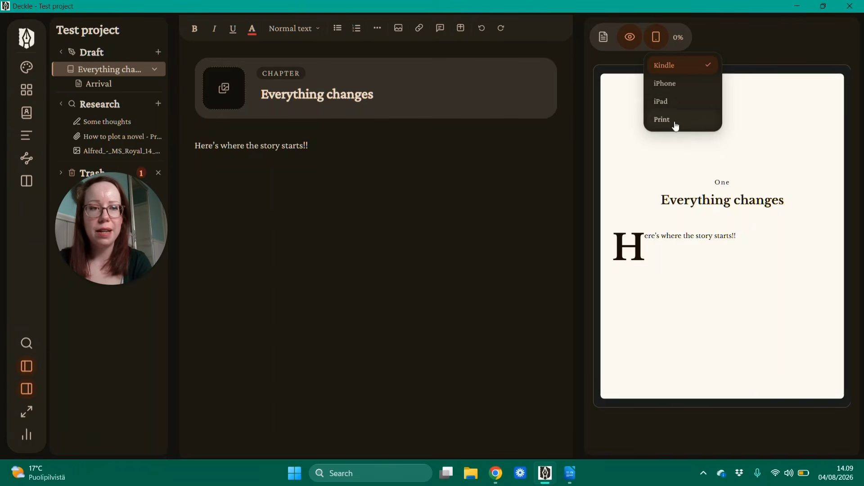
left_click(674, 121)
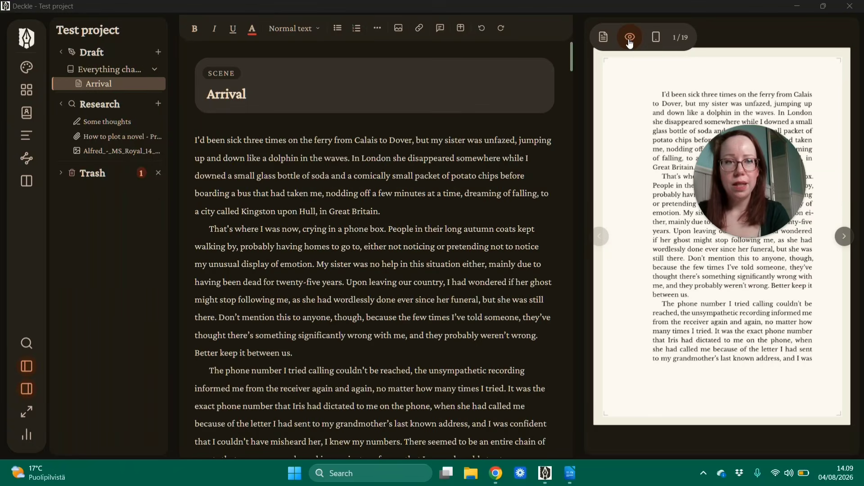
left_click(850, 235)
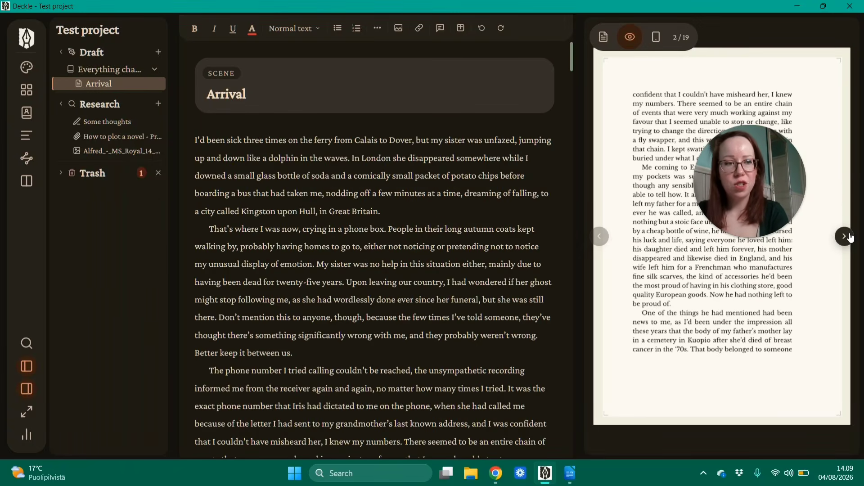
left_click(608, 237)
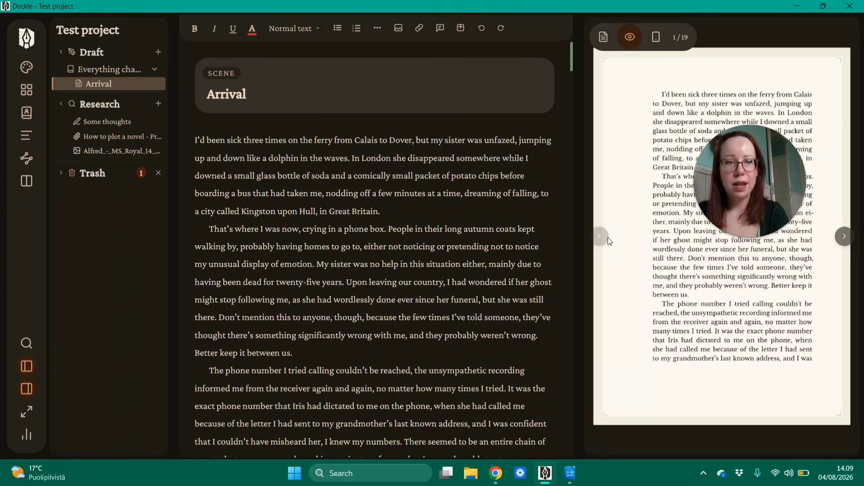
left_click(604, 39)
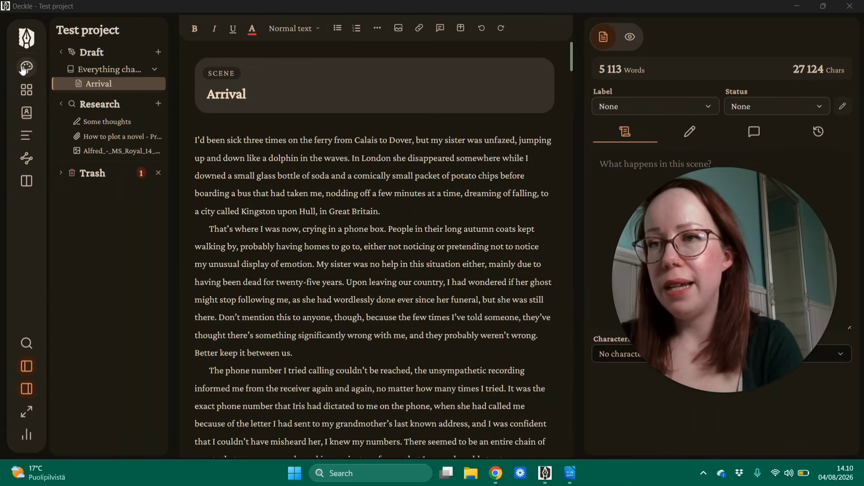
Move the "Arrival" scene out of the "Everything changes" chapter with the grid outline open, and nest it back under the chapter
left_click(28, 91)
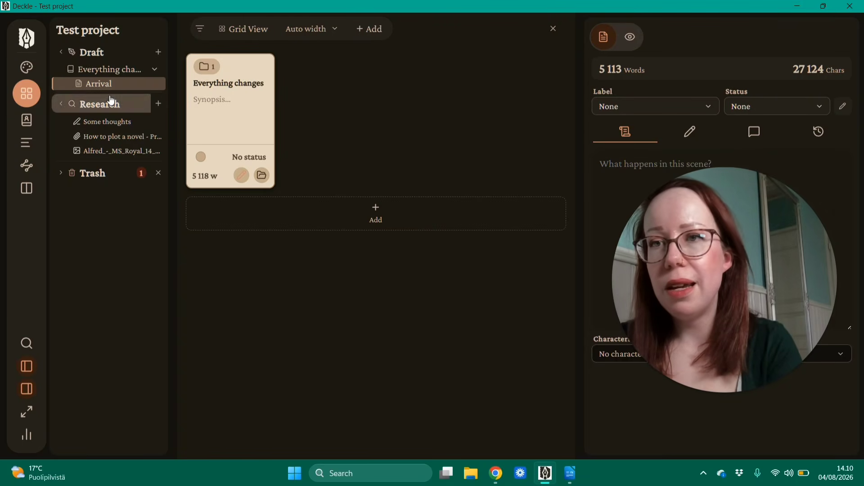
left_click_drag(88, 86, 67, 76)
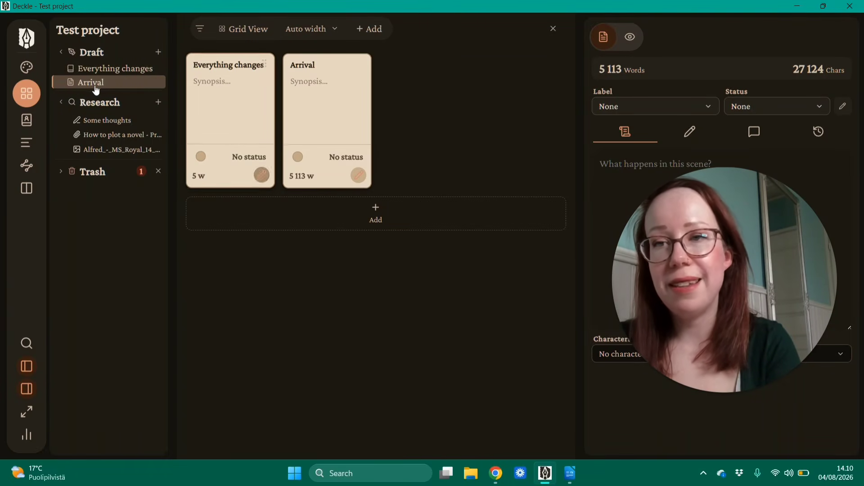
right_click(80, 84)
left_click(107, 97)
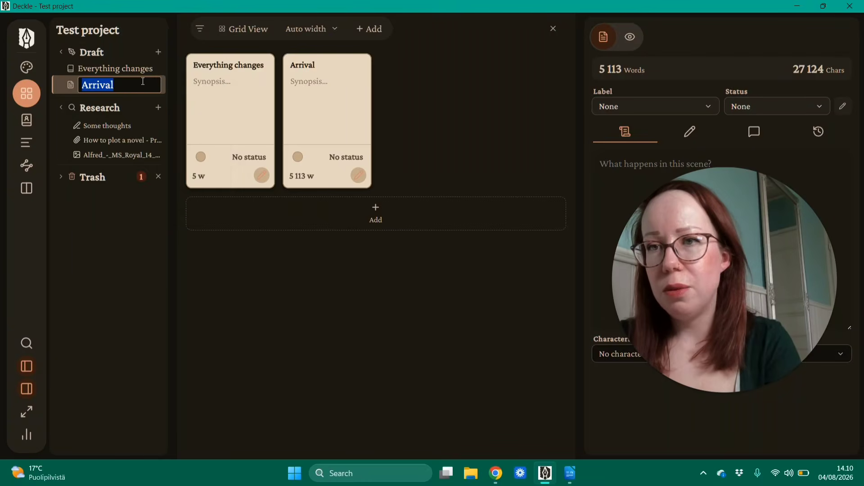
left_click_drag(149, 84, 96, 71)
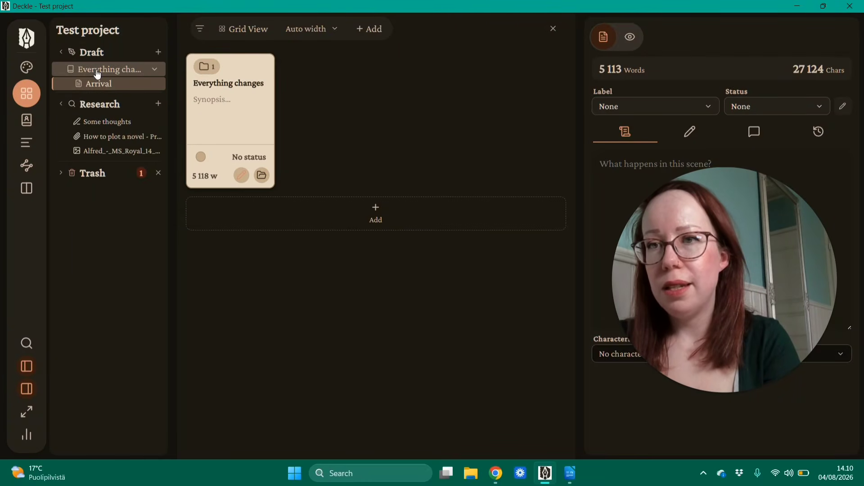
Open the scene cards of the "Everything changes" chapter in the outline and add a new scene after "Arrival"
left_click(248, 120)
left_click(262, 175)
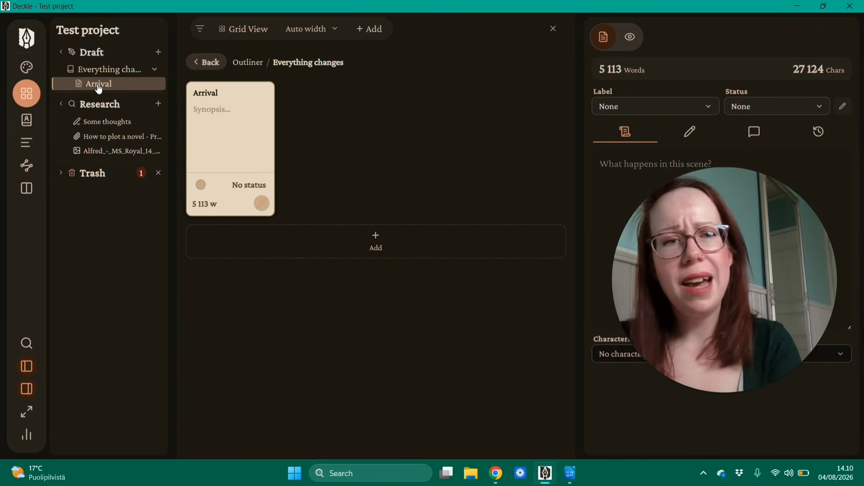
left_click(158, 51)
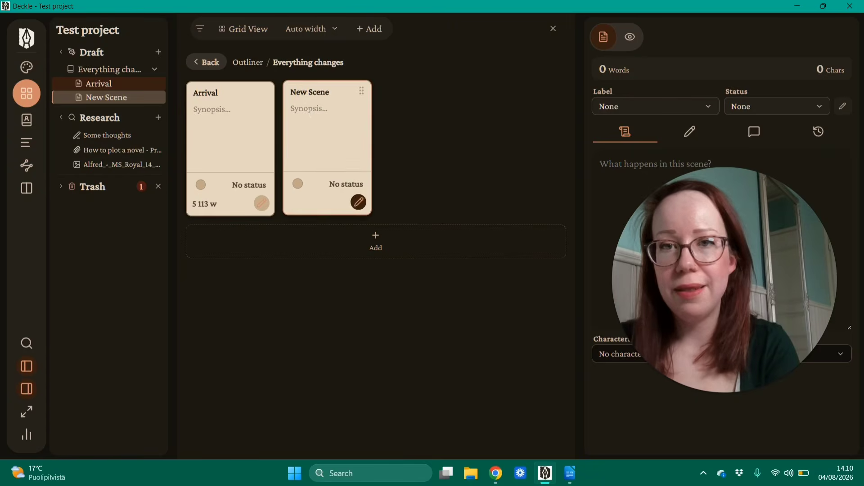
Return to the editor and paste the copied story text into the new scene
left_click(29, 94)
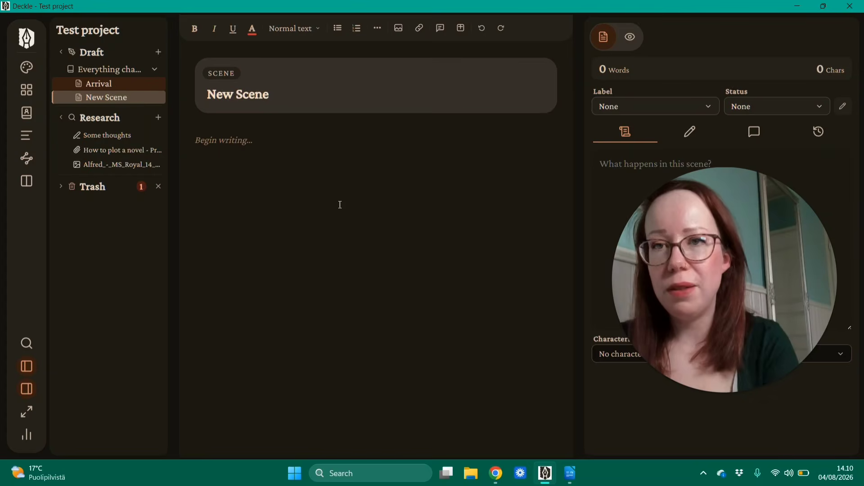
key("ctrl+v")
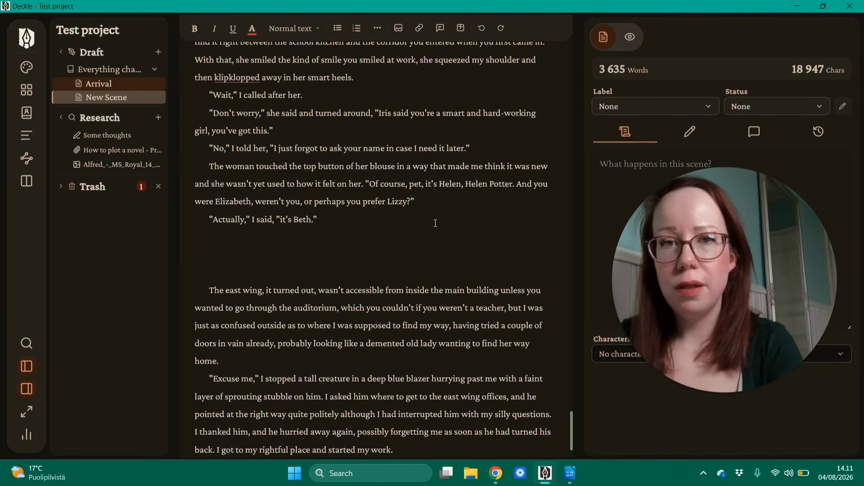
scroll(435, 223, "up", 20)
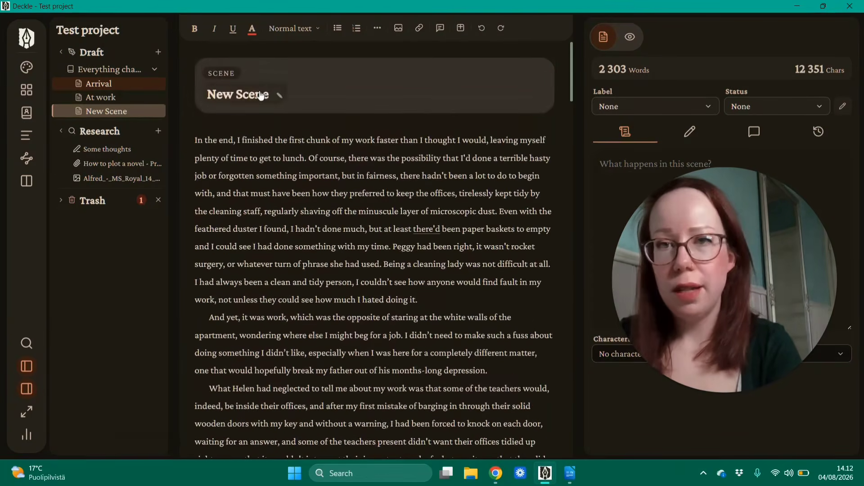
Rename the new scene that follows "At work" as "The incident"
left_click(260, 91)
type("The")
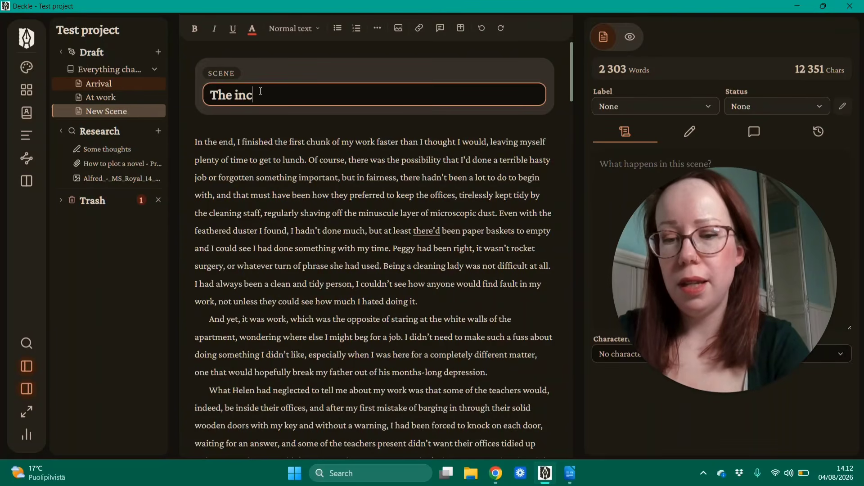
key("Return")
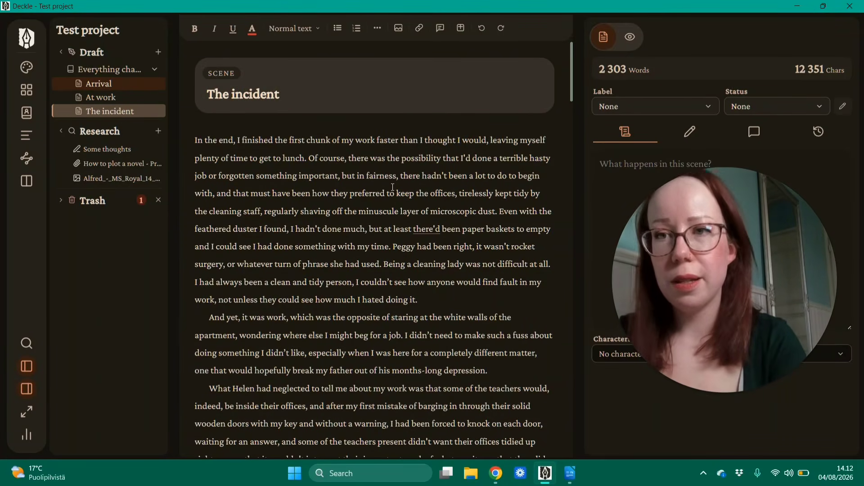
View the chapter's three scenes as cards in the outline, and switch the outline to List View
left_click(27, 93)
left_click(259, 175)
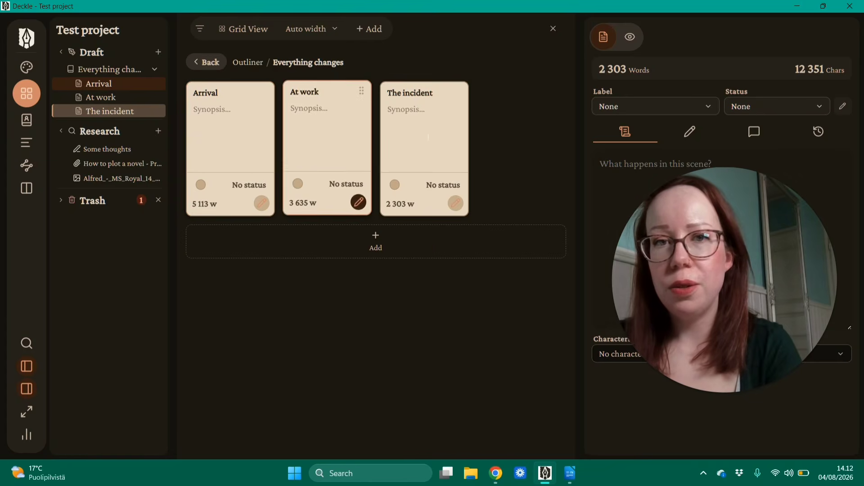
left_click_drag(460, 90, 485, 93)
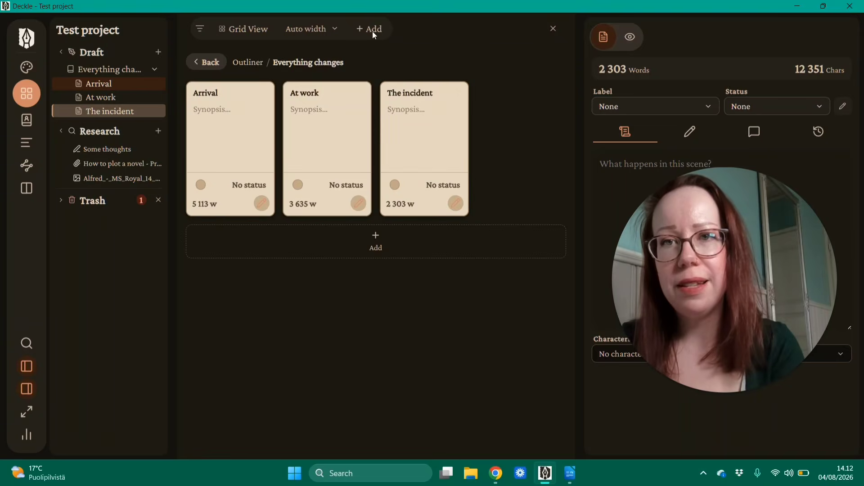
left_click(238, 31)
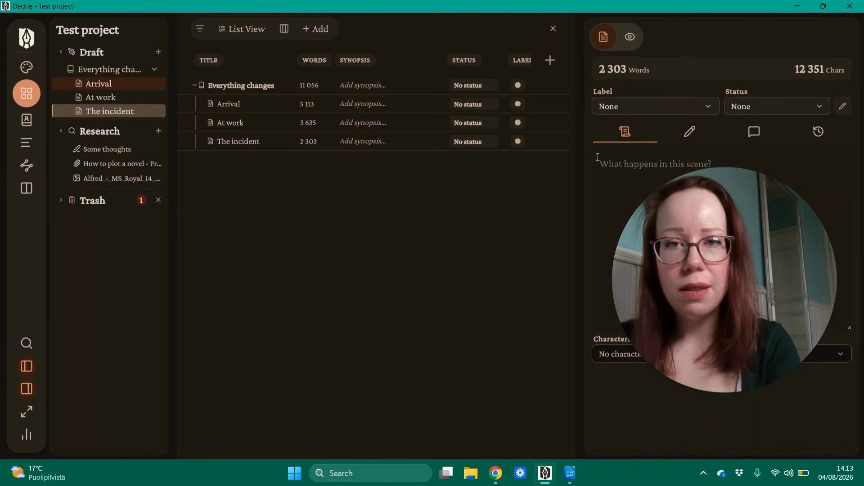
Write "Stuff happens for the first time!" as the "Arrival" scene's synopsis and check it in the outline list
left_click(504, 143)
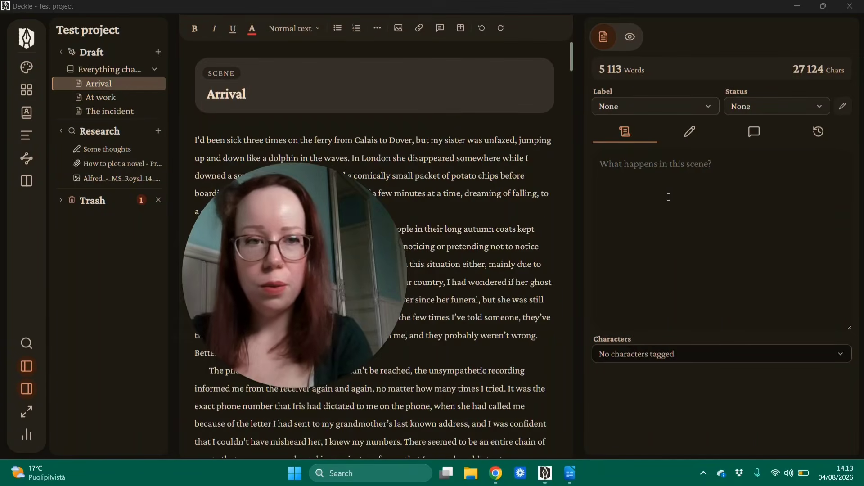
left_click(694, 169)
type("Stuff happens for ")
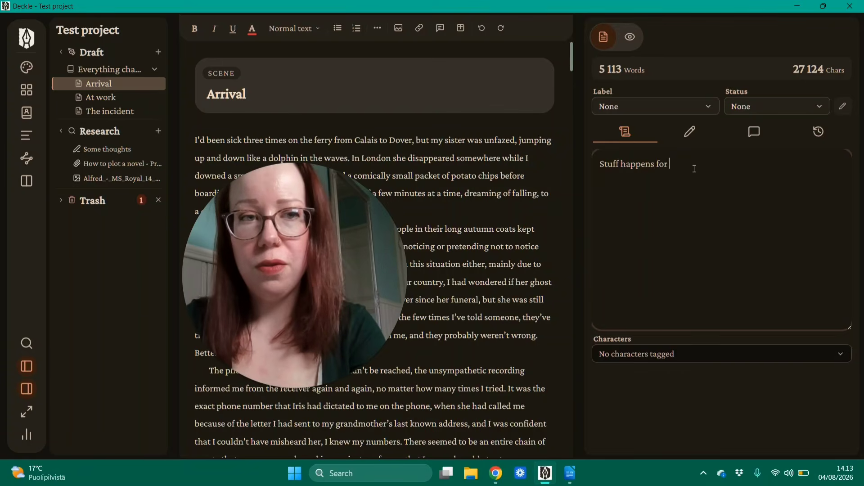
type("the first time!")
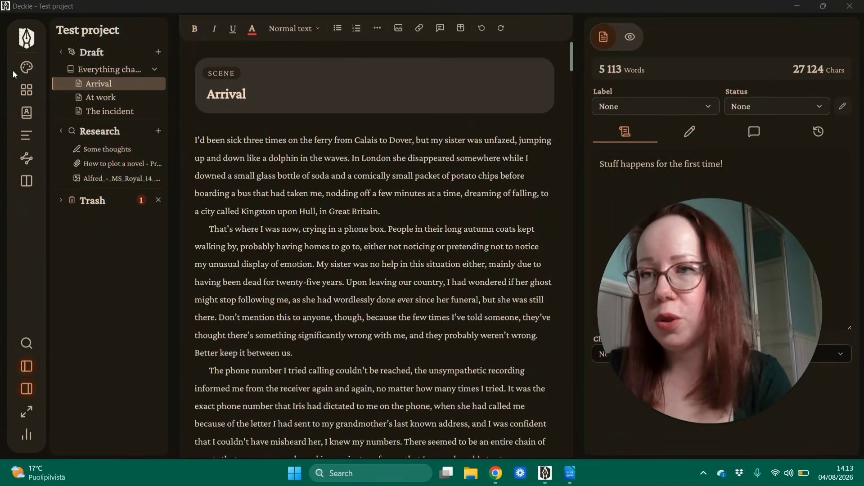
left_click(27, 92)
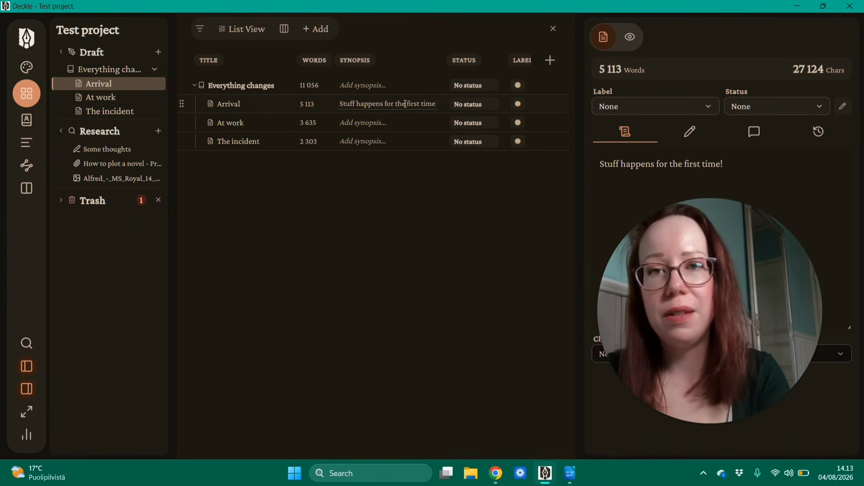
View the whole draft as one continuous text and read through the "Arrival" scene and beyond
left_click(26, 145)
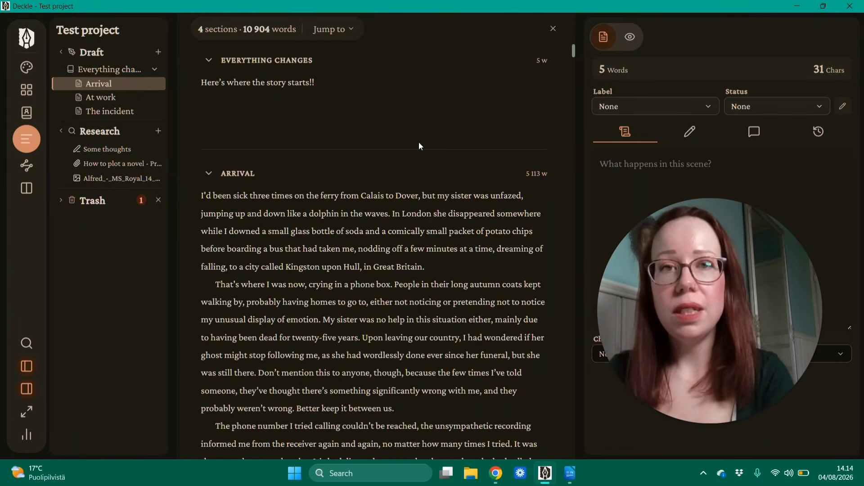
scroll(219, 135, "down", 4)
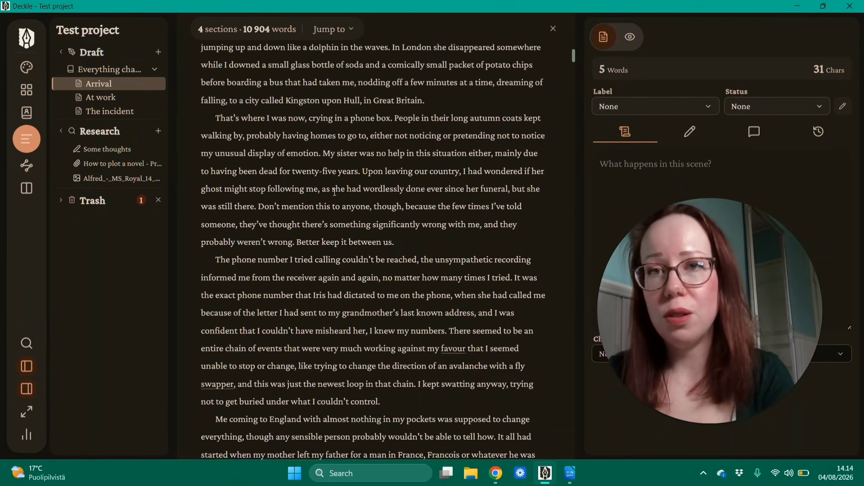
scroll(396, 277, "down", 15)
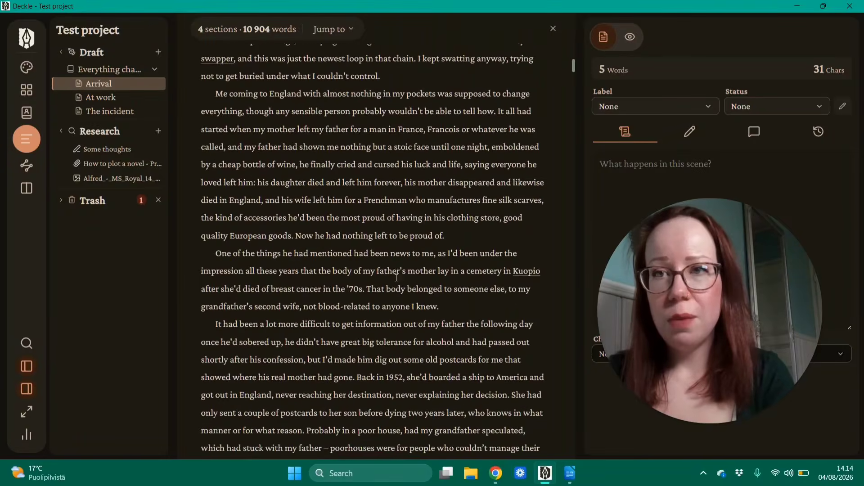
scroll(396, 278, "down", 15)
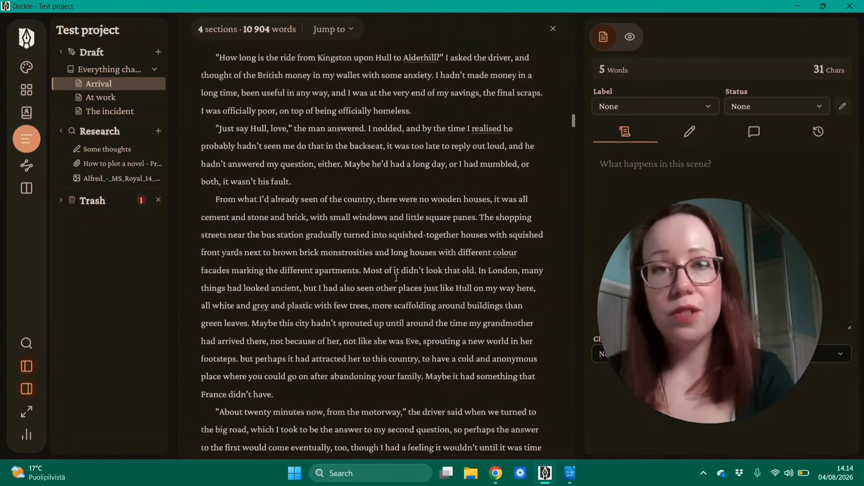
scroll(396, 278, "down", 15)
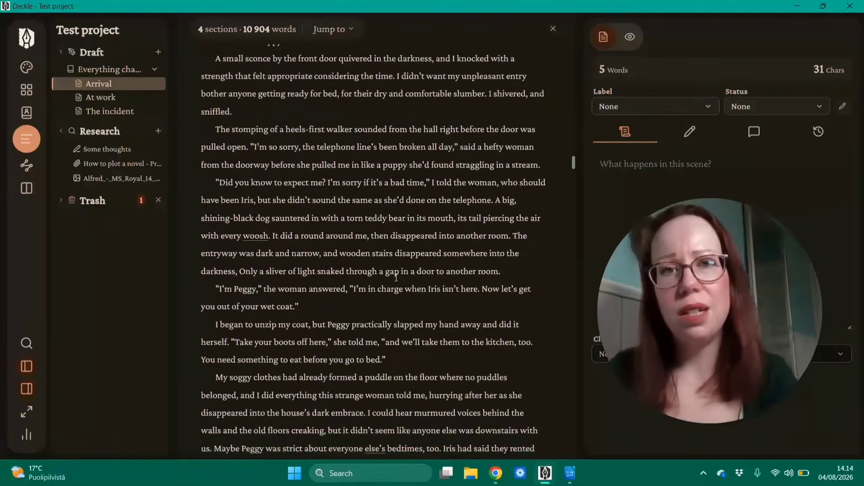
scroll(396, 278, "down", 15)
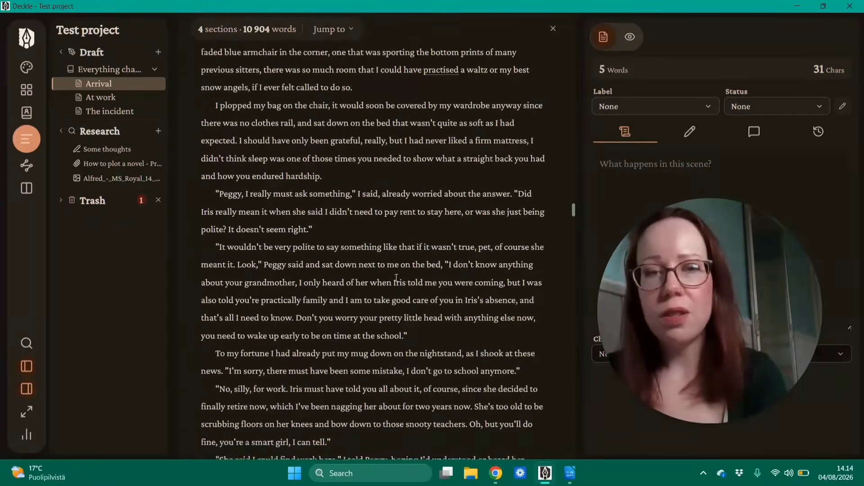
scroll(394, 257, "down", 15)
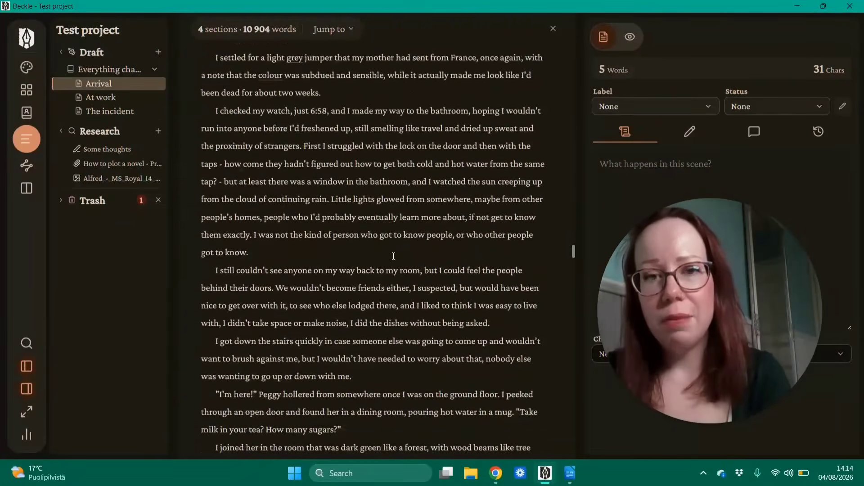
scroll(394, 257, "down", 1)
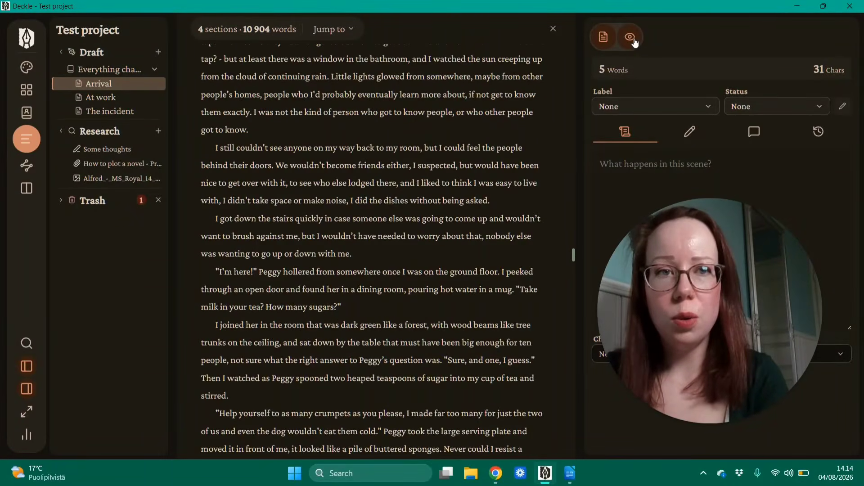
Turn on the book preview, leave the continuous draft view and open the "At work" scene in the editor
left_click(630, 36)
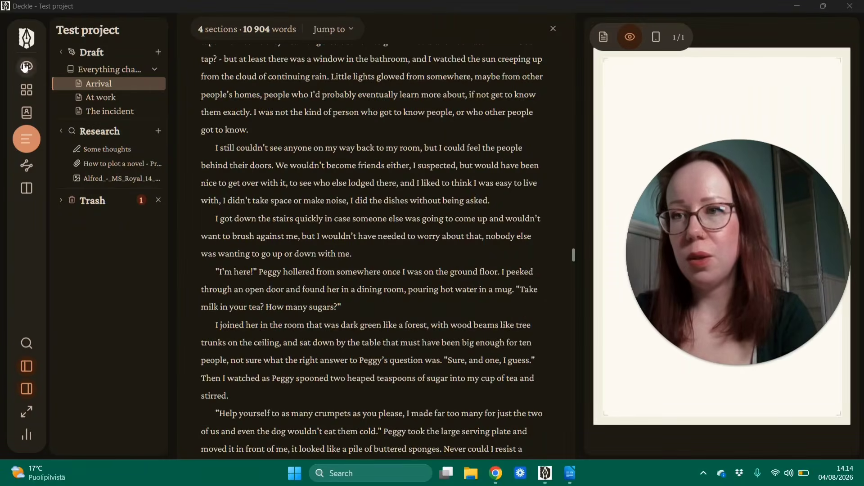
left_click(22, 140)
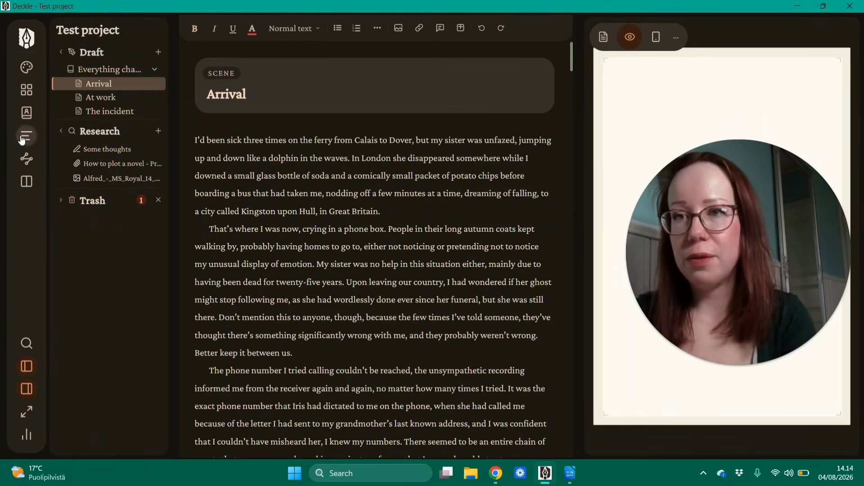
left_click(104, 102)
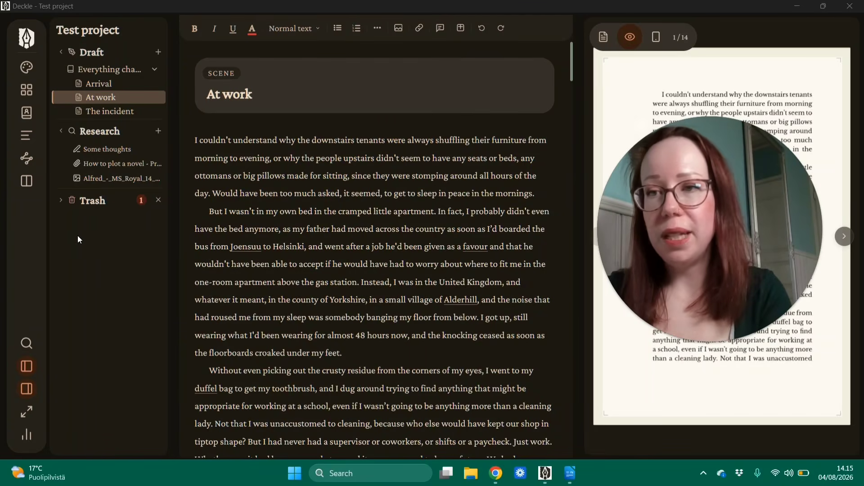
Split the editor and show the Alfred manuscript image from Research beside the "At work" scene
left_click(26, 181)
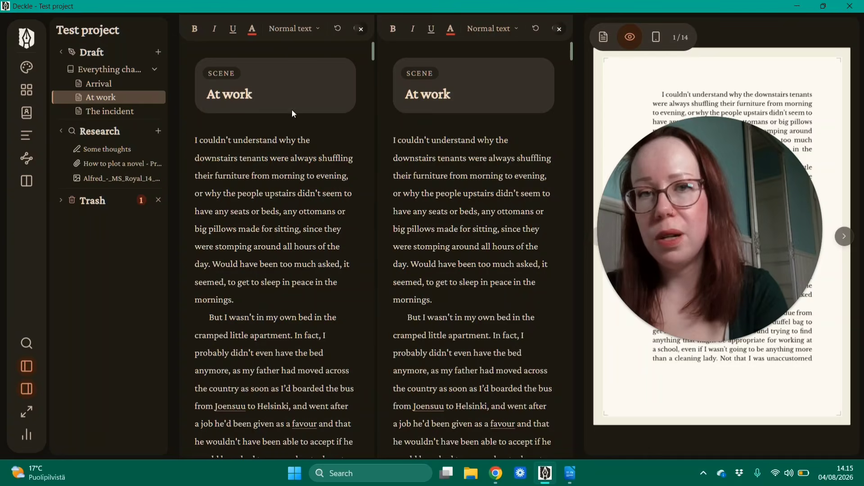
left_click(112, 180)
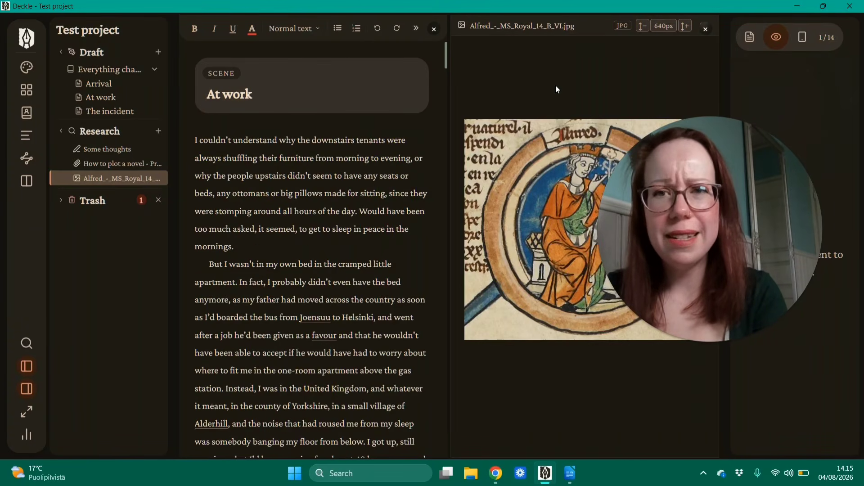
Change the app theme to "Manuscript - Light" in the appearance settings and save it
left_click(25, 39)
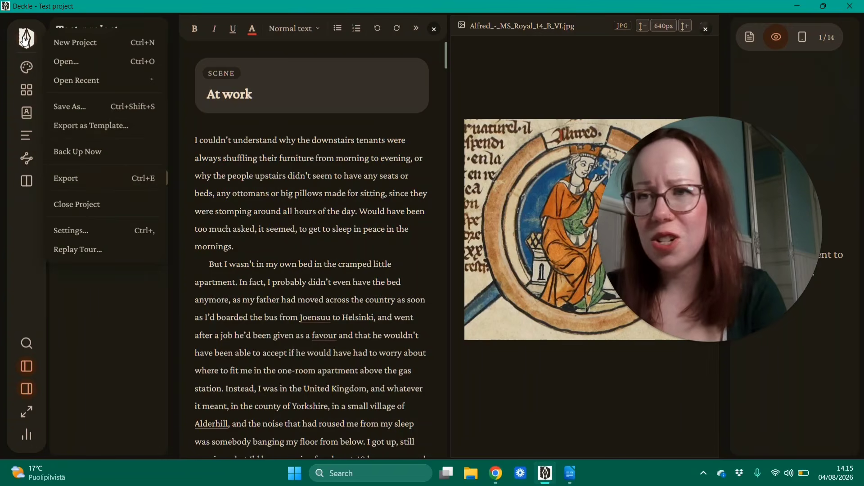
left_click(79, 231)
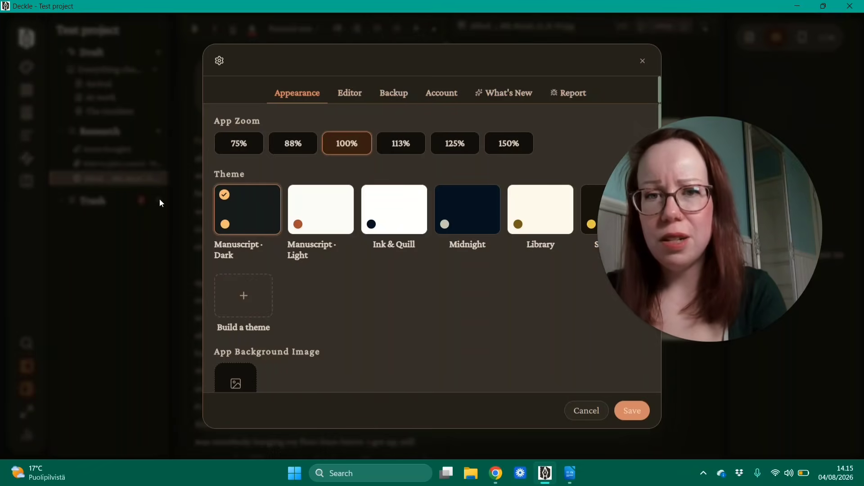
left_click(330, 213)
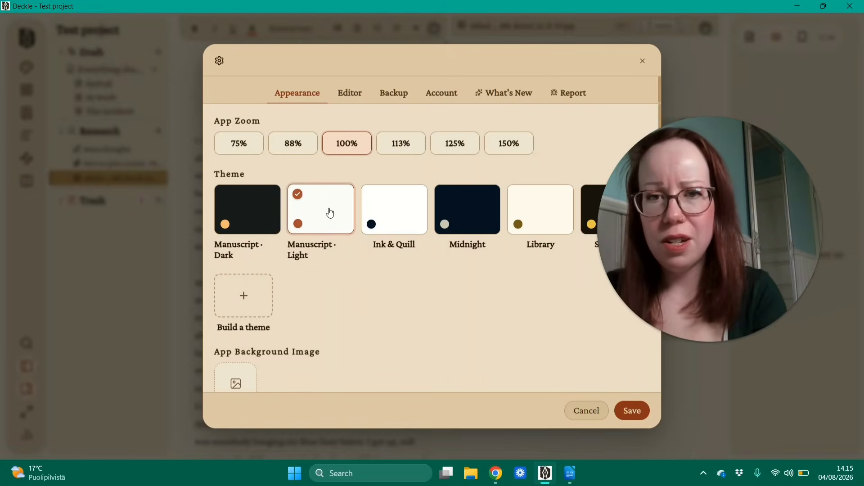
left_click(633, 410)
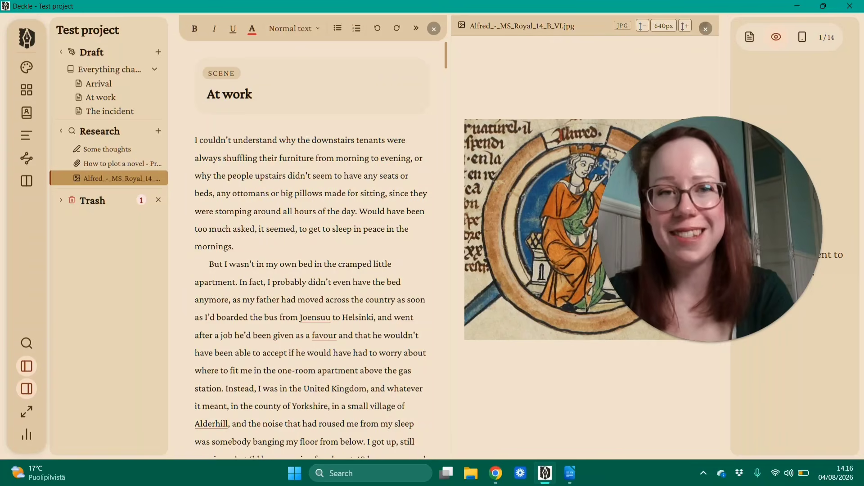
Narrow the project sidebar and add a third editor pane showing the "Arrival" scene below the image
left_click_drag(170, 135, 0, 144)
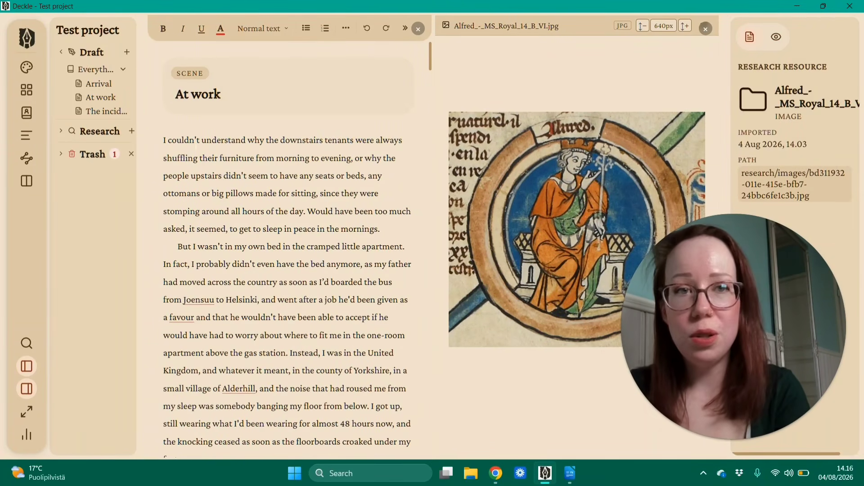
left_click(28, 182)
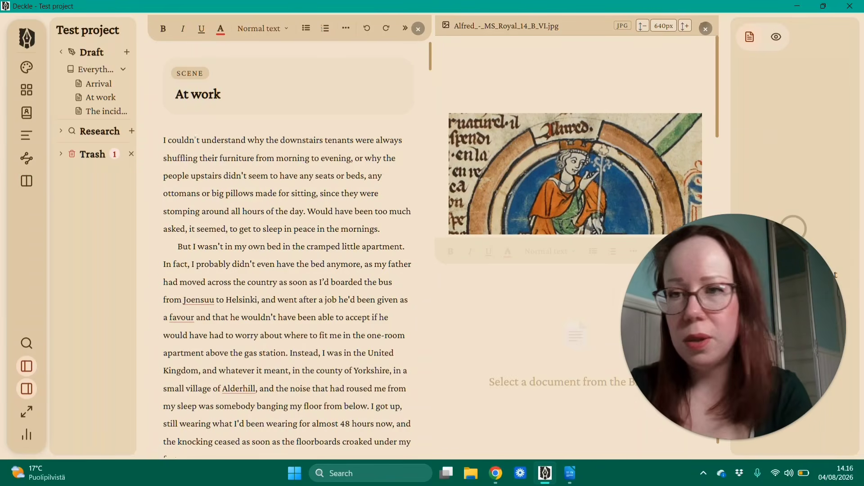
left_click(101, 84)
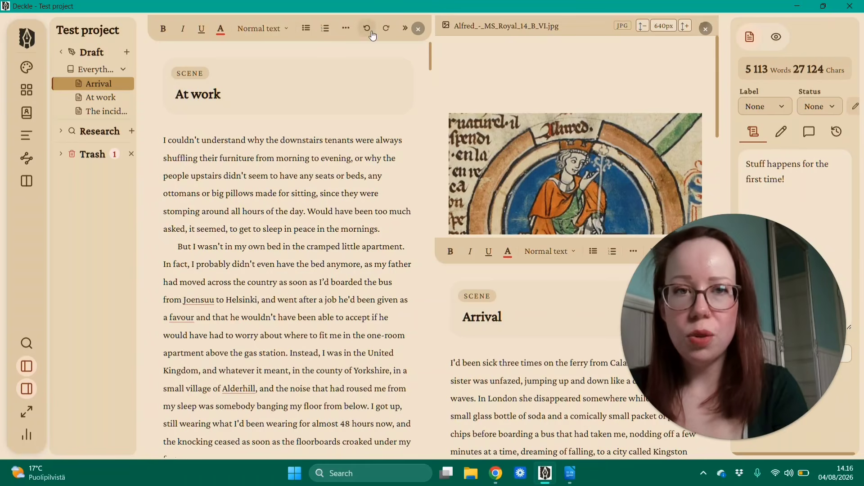
Close the image and "Arrival" panes to leave only "At work", and widen the project sidebar
left_click(704, 30)
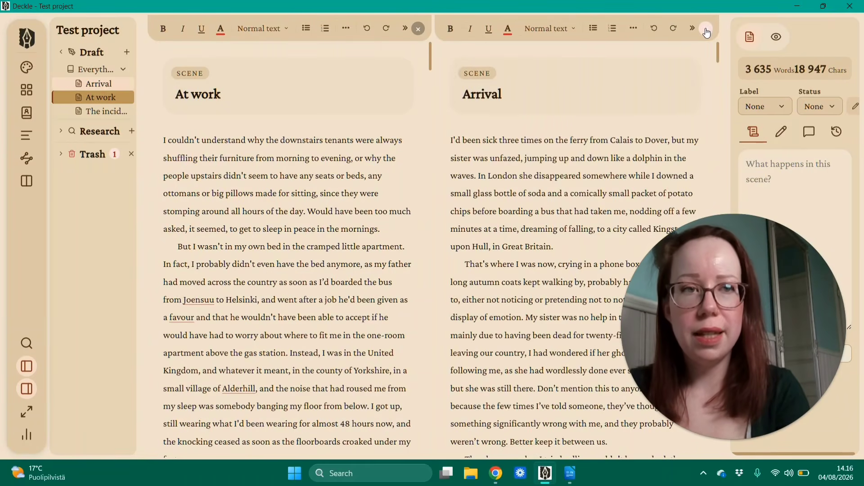
left_click(707, 30)
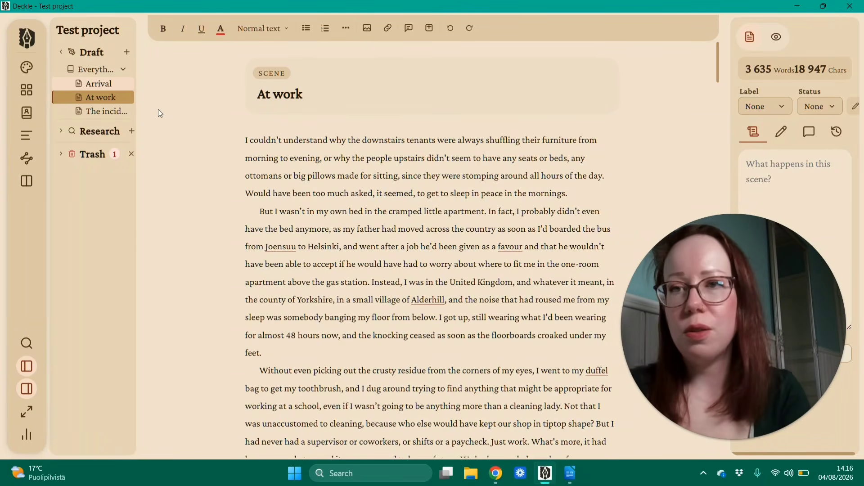
mouse_move(142, 224)
left_mouse_down()
mouse_move(168, 219)
mouse_move(144, 223)
left_mouse_up()
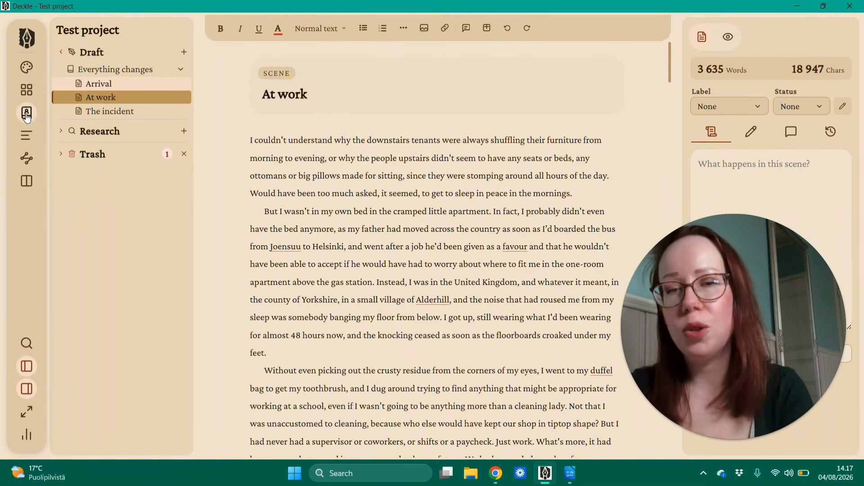
Show the project's character, location, item and lore entries, then add a new character entry and open it
left_click(26, 115)
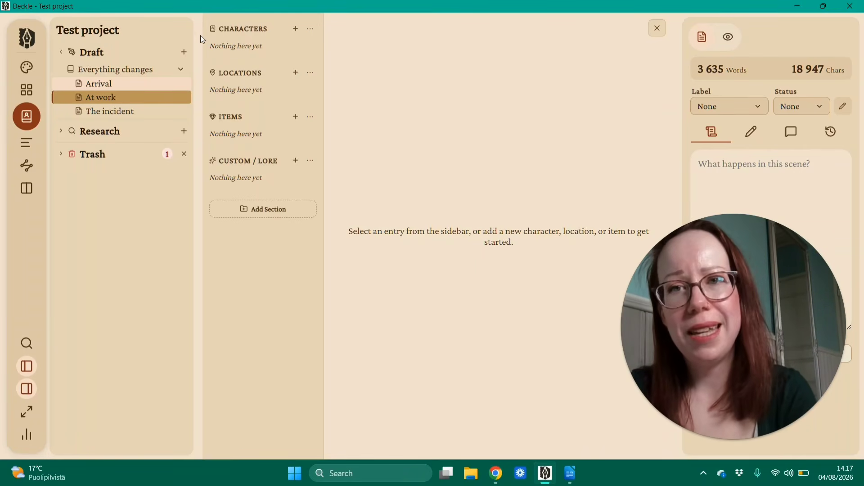
left_click(295, 29)
left_click(239, 63)
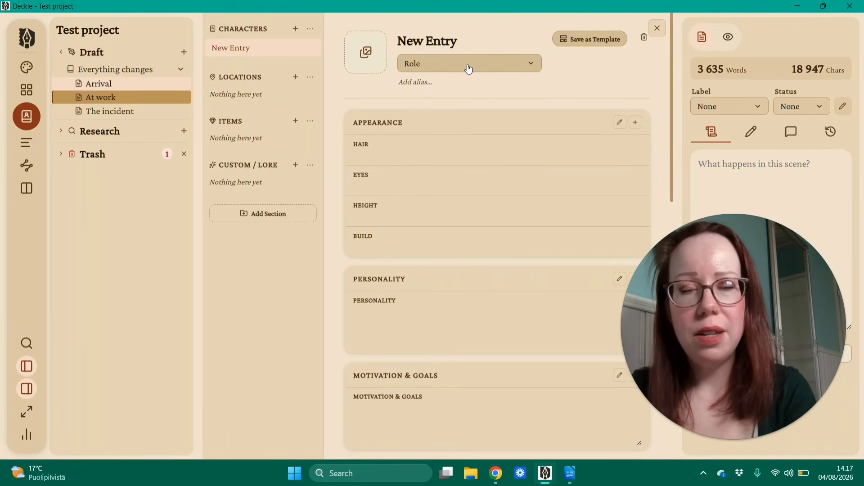
Examine the new character's role options and the profile sections from appearance down to notes and media
left_click(529, 64)
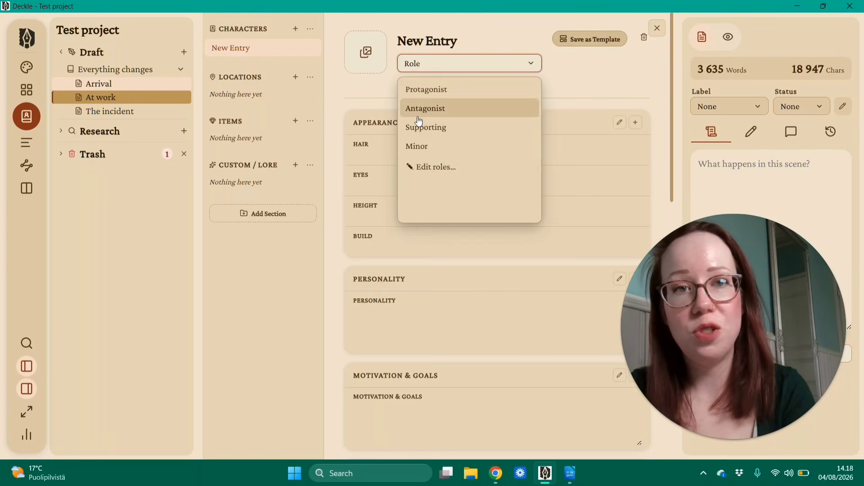
left_click(601, 80)
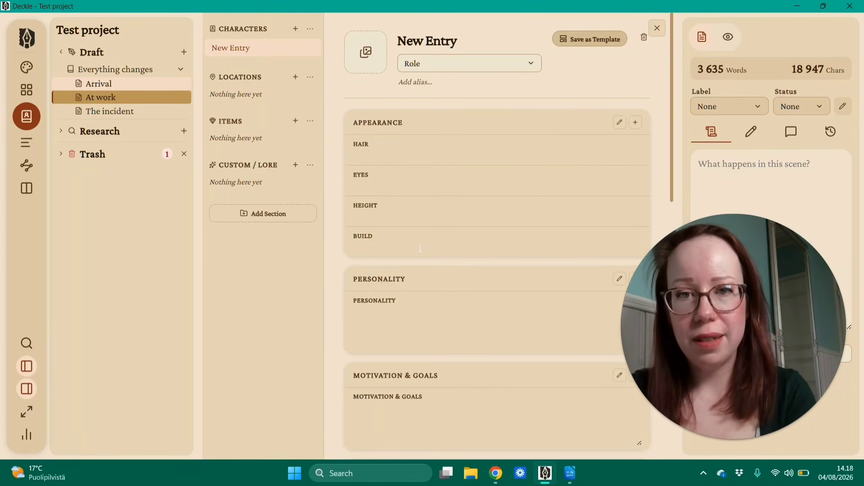
scroll(367, 166, "down", 3)
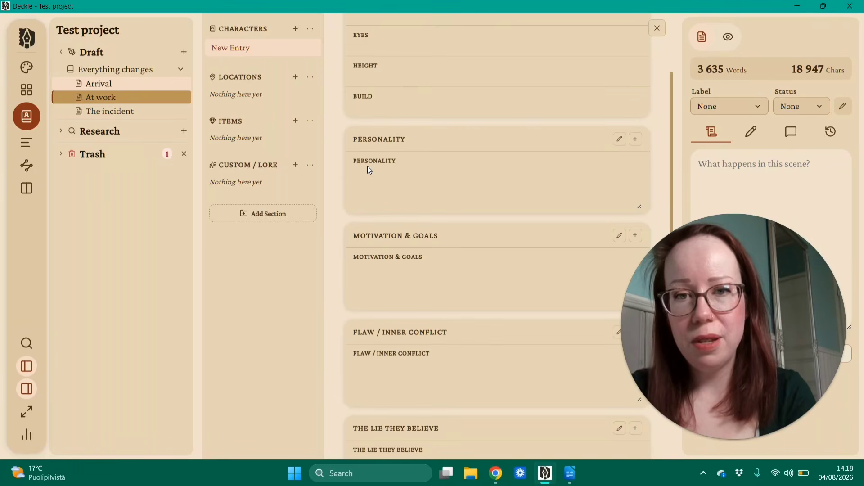
scroll(455, 212, "down", 3)
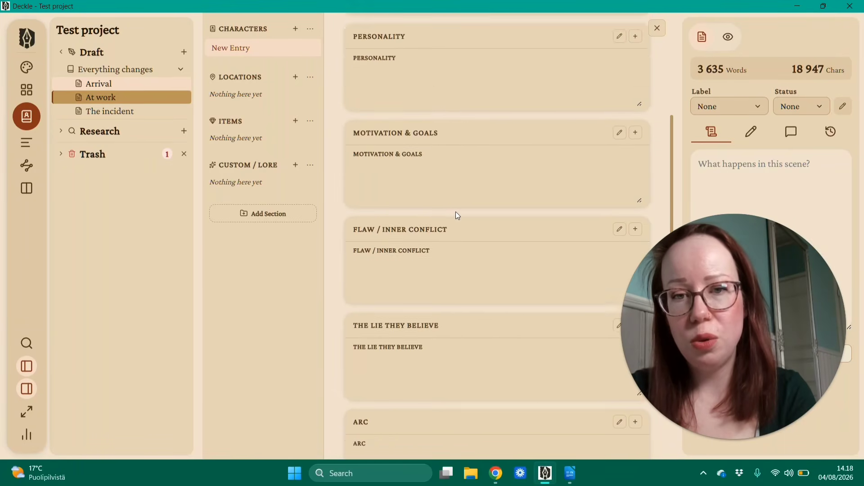
scroll(487, 204, "down", 2)
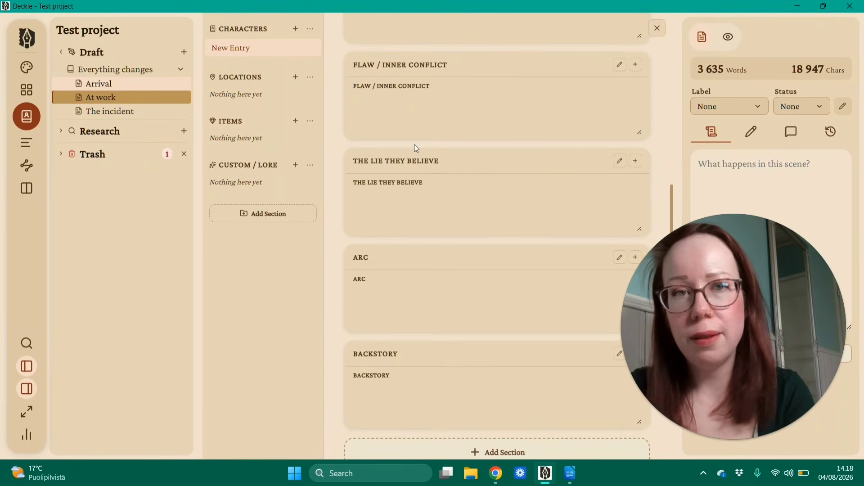
scroll(445, 183, "down", 1)
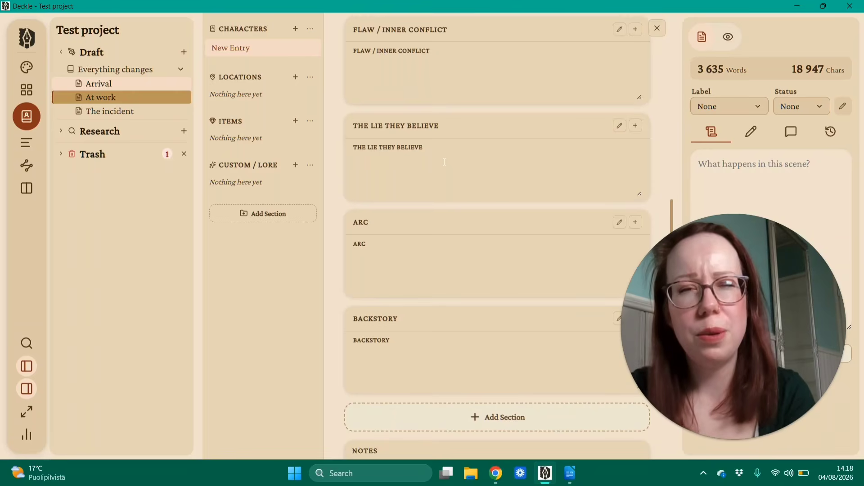
scroll(444, 162, "down", 4)
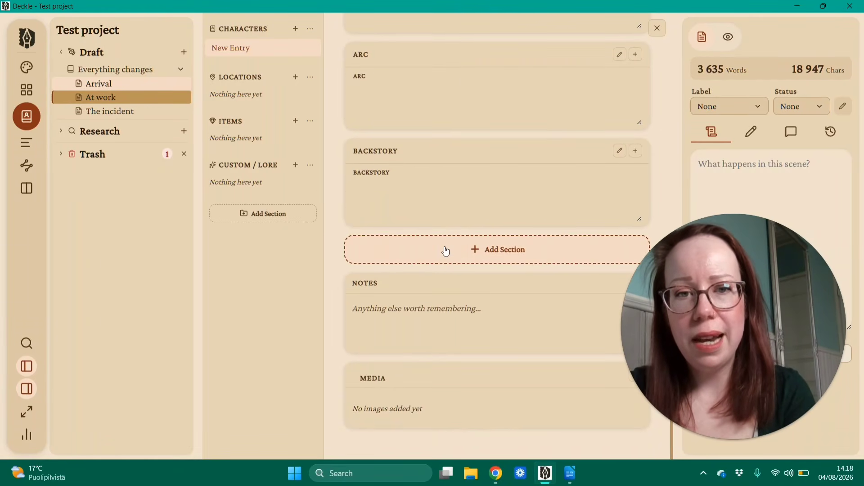
Check the options for adding a custom section to the character profile, close them and return to the profile's beginning
left_click(445, 250)
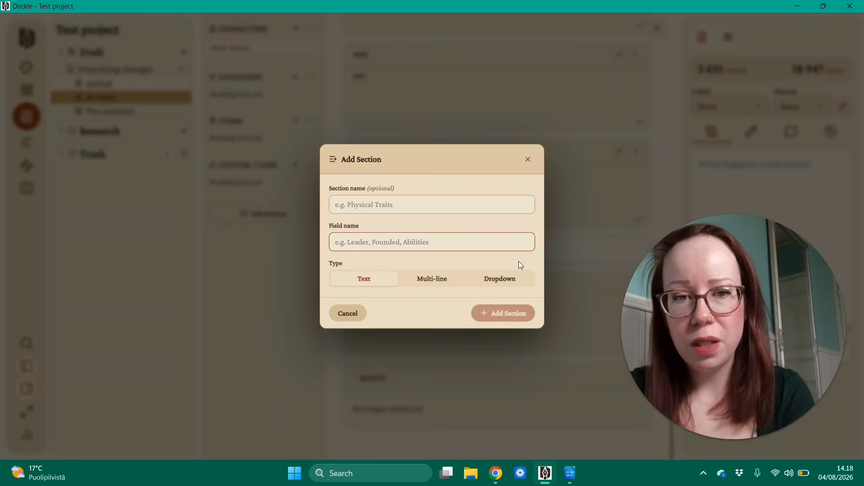
left_click(527, 160)
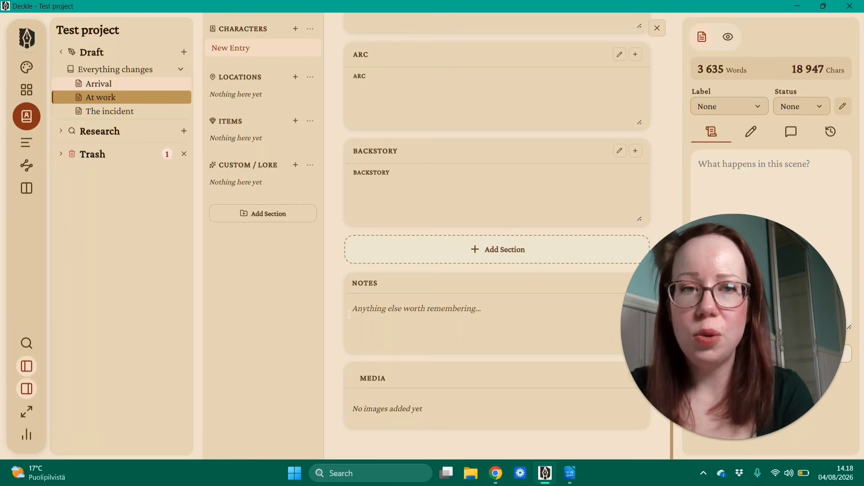
scroll(349, 314, "up", 10)
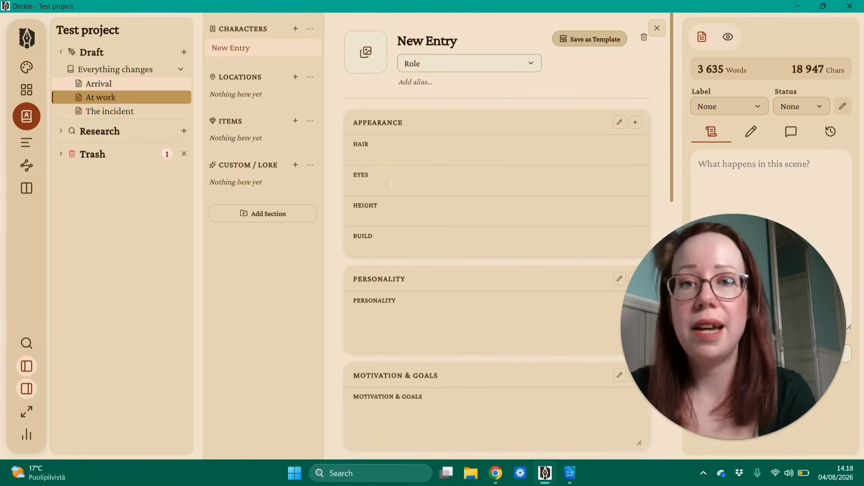
Add a new location entry from the Location template and review its type options and profile sections
left_click(297, 79)
left_click(235, 147)
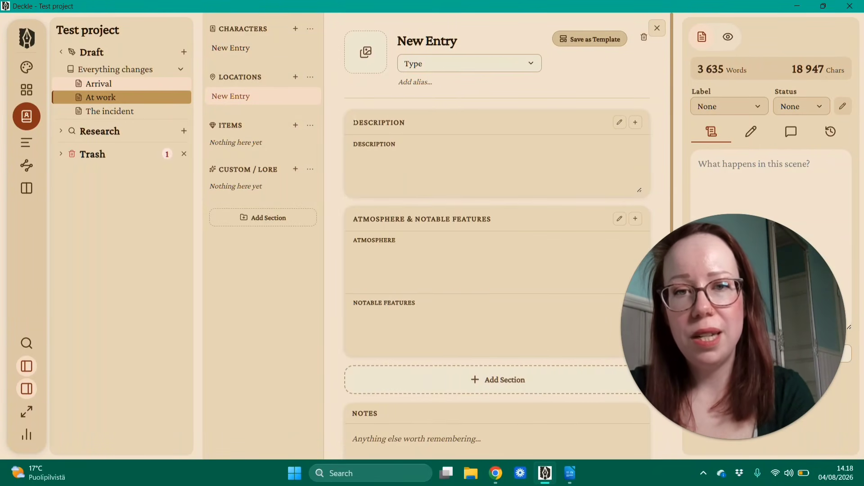
left_click(512, 70)
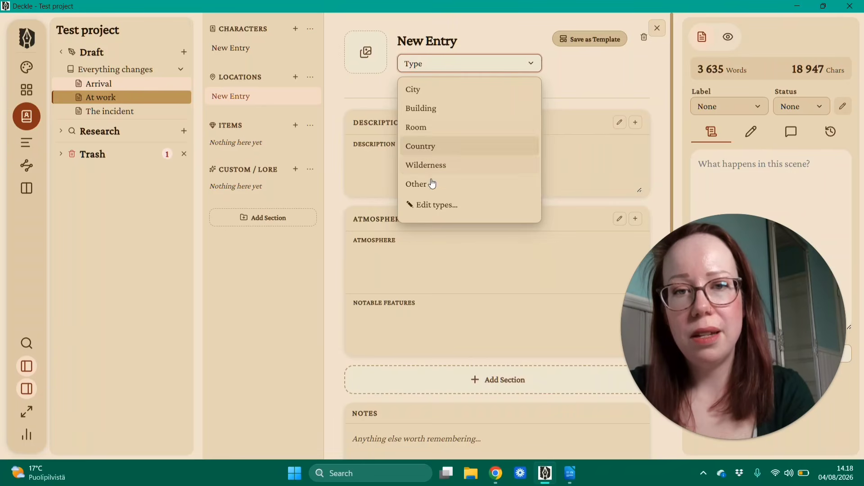
left_click(595, 71)
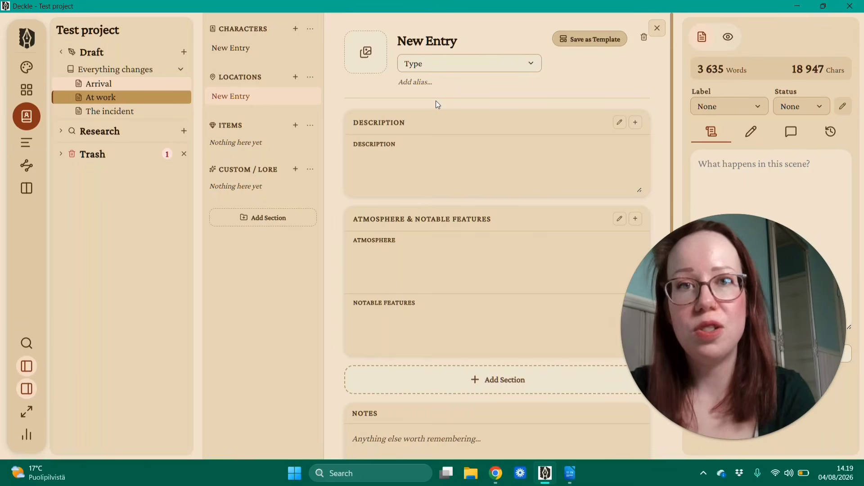
scroll(355, 210, "down", 2)
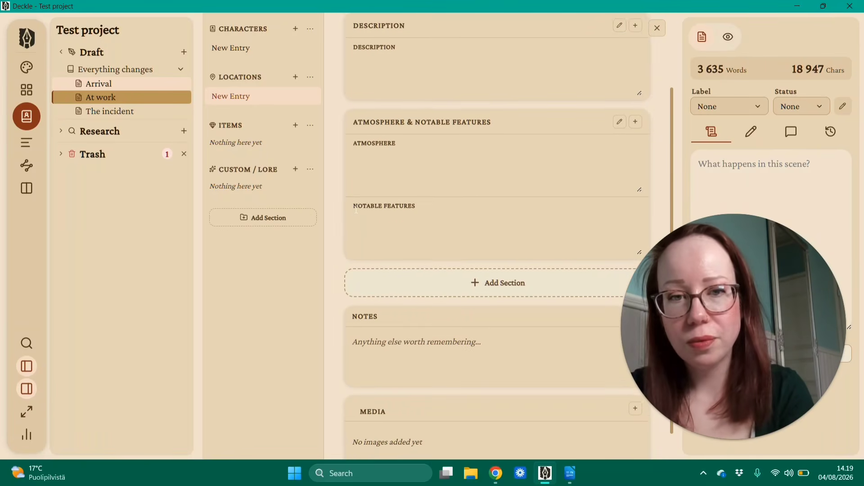
scroll(356, 210, "down", 1)
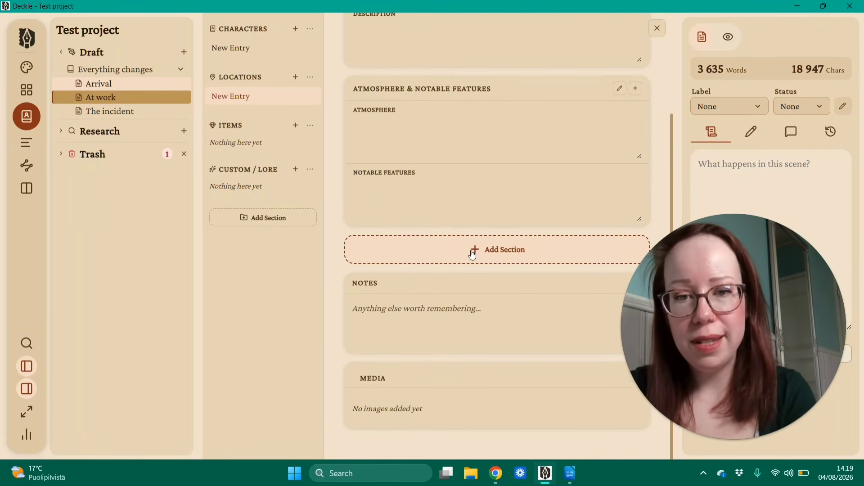
scroll(344, 180, "up", 3)
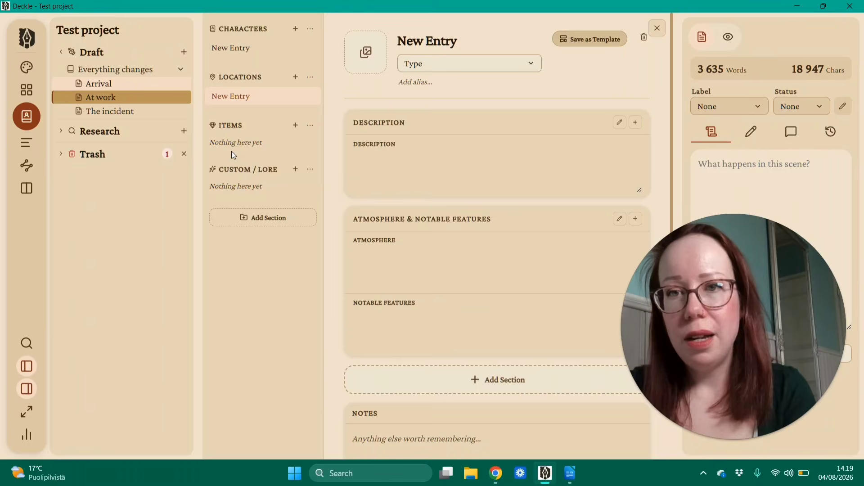
Add a new item entry from the Item template and look through its profile sections
left_click(296, 127)
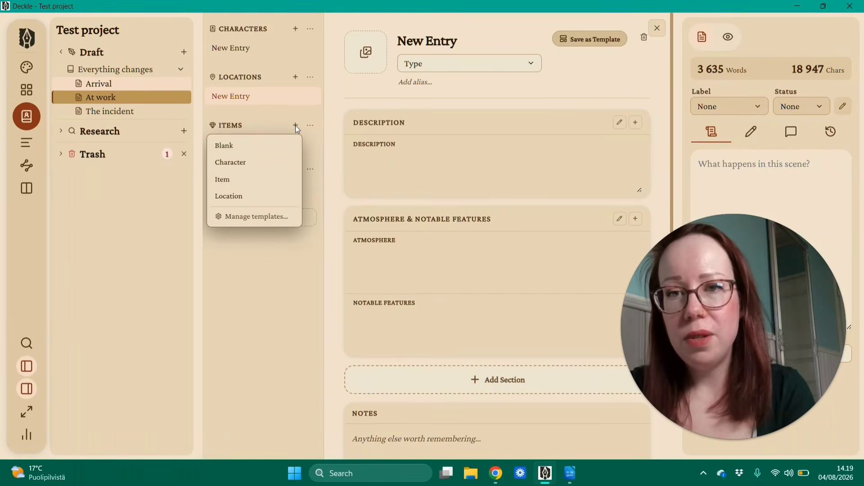
left_click(237, 181)
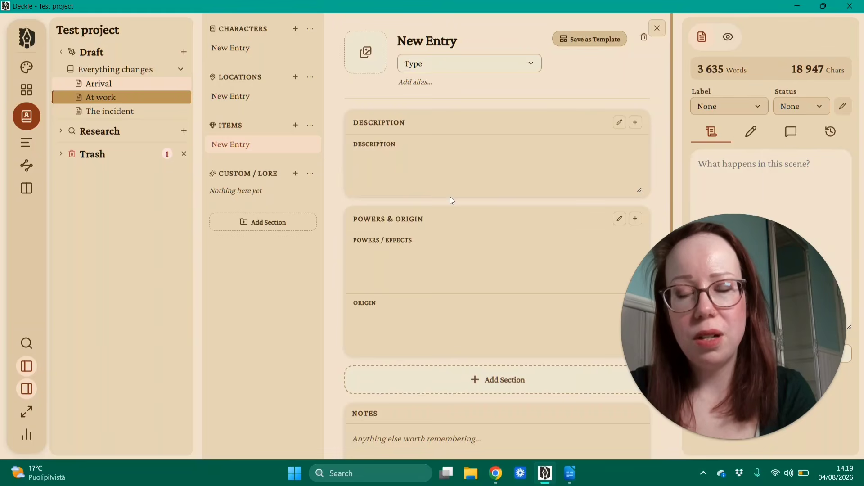
scroll(463, 215, "down", 3)
scroll(463, 214, "up", 3)
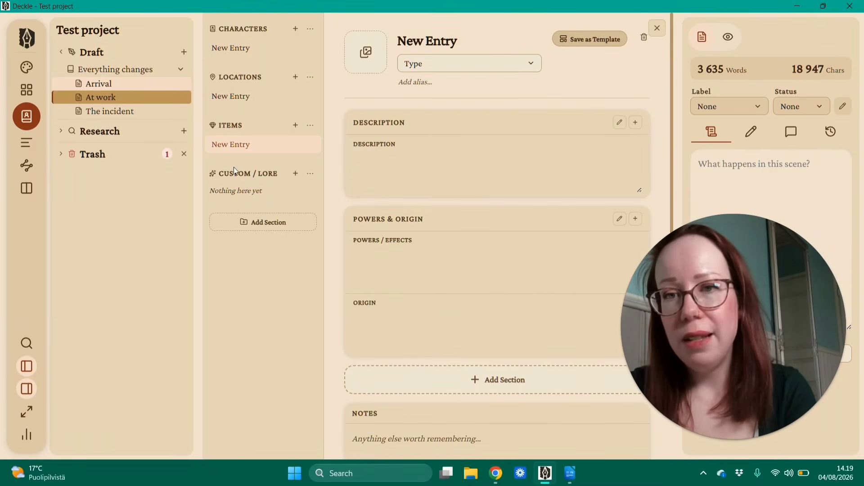
Add a blank entry to the custom/lore category and return to the "At work" scene text
left_click(295, 173)
left_click(251, 195)
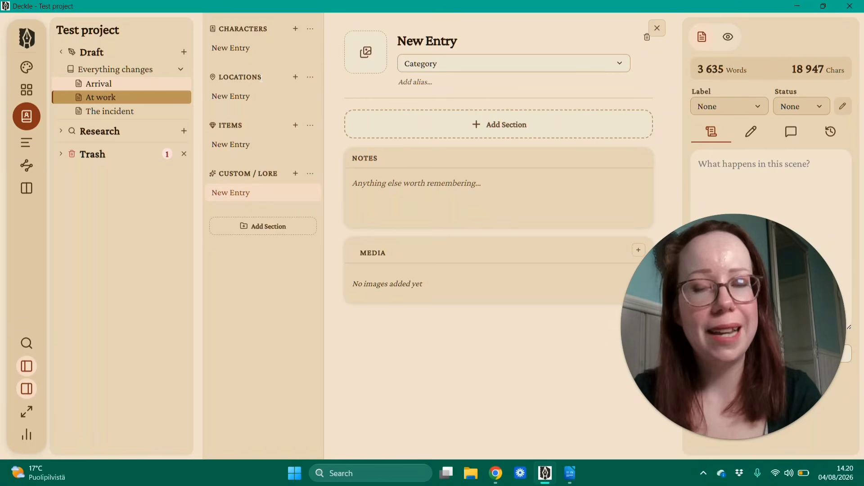
left_click(25, 118)
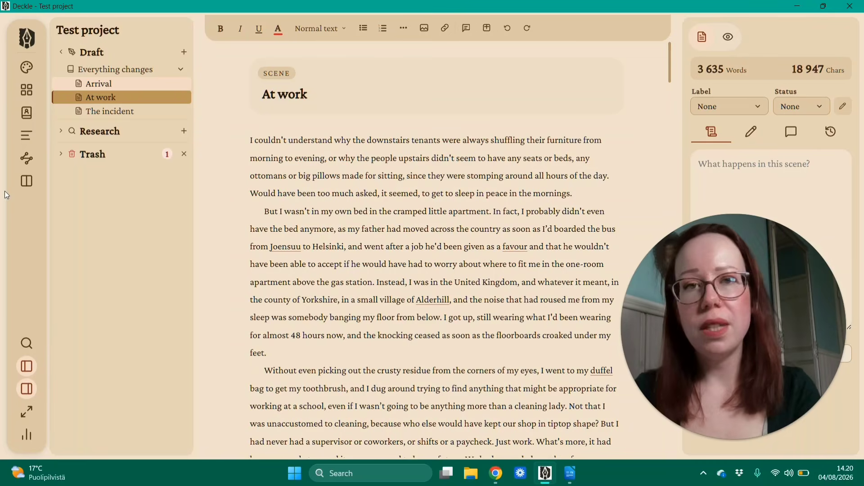
Open the project's timeline, add a first plotline, and narrow both side panels to enlarge the timeline area
left_click(27, 158)
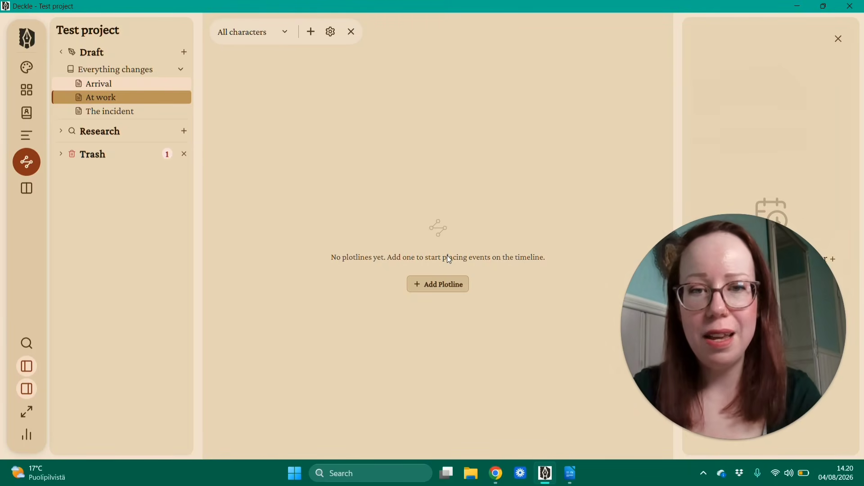
left_click(428, 287)
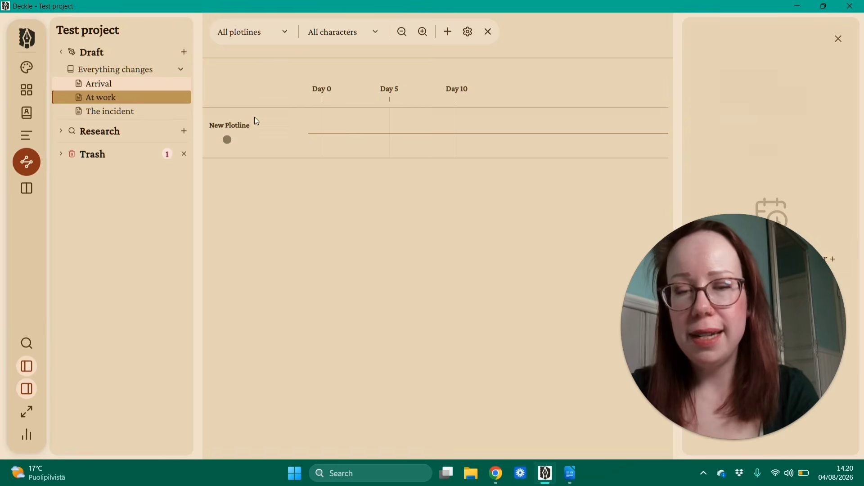
left_click_drag(198, 157, 11, 199)
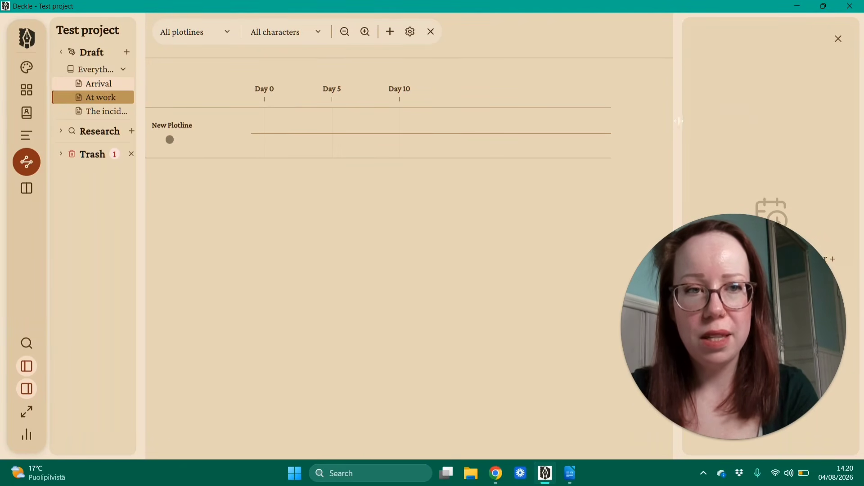
left_click_drag(680, 121, 698, 118)
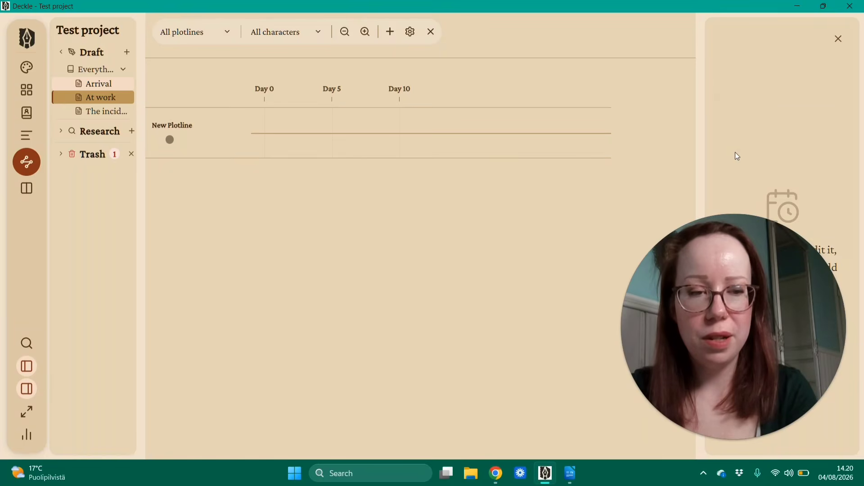
Start a new event on the plotline with the title "MC arrives" and the story date "Day 1"
mouse_move(243, 145)
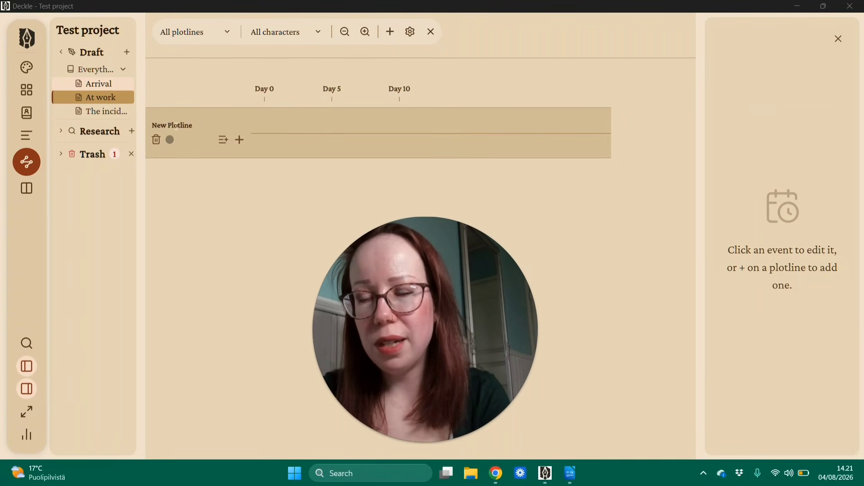
left_click(239, 140)
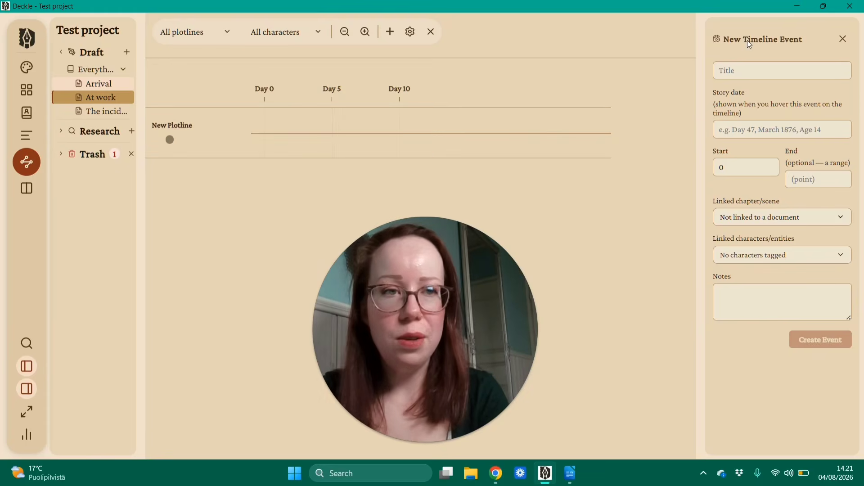
left_click(754, 69)
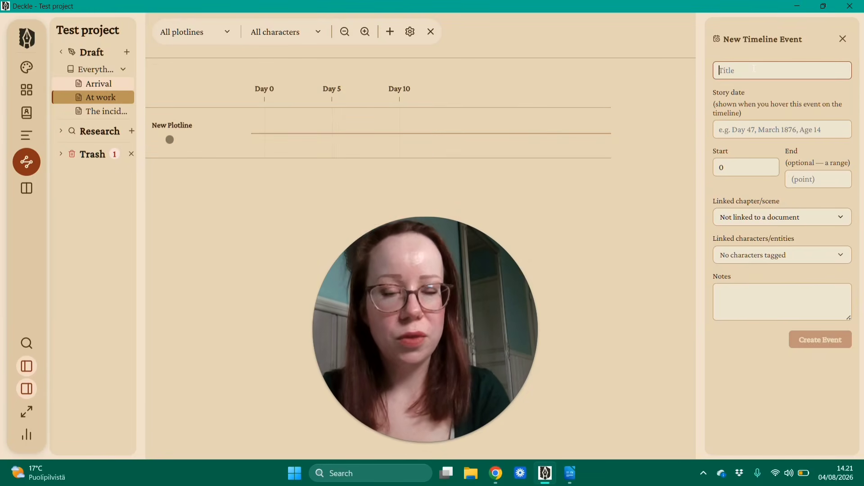
type("MC arrives")
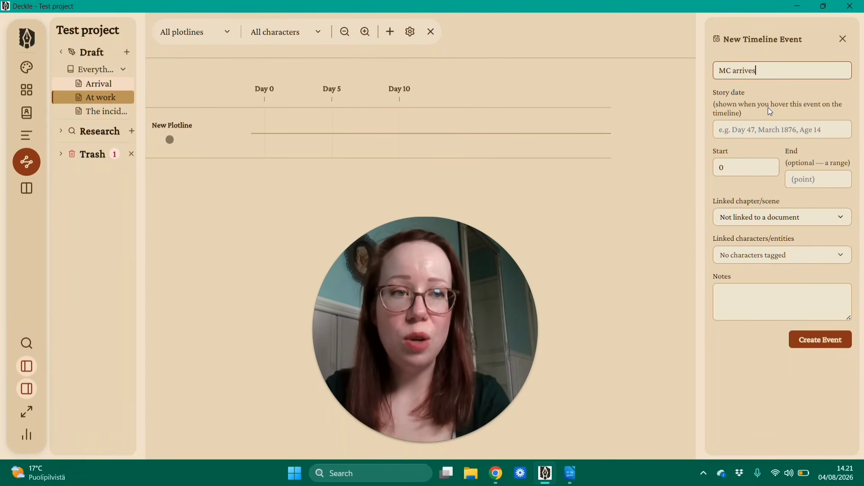
left_click(776, 127)
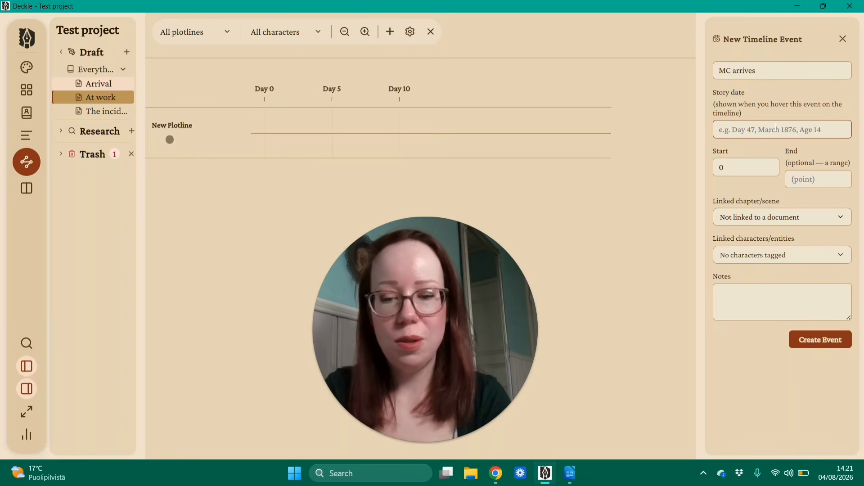
type("Dayb")
key("BackSpace")
type("1")
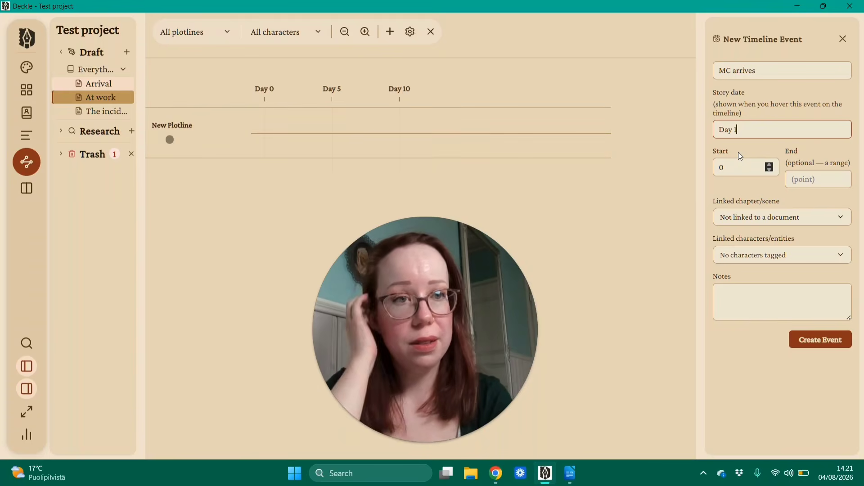
Set the event's start to 1, link it to the "Arrival" scene, check the taggable entities, and create the event
left_click(740, 167)
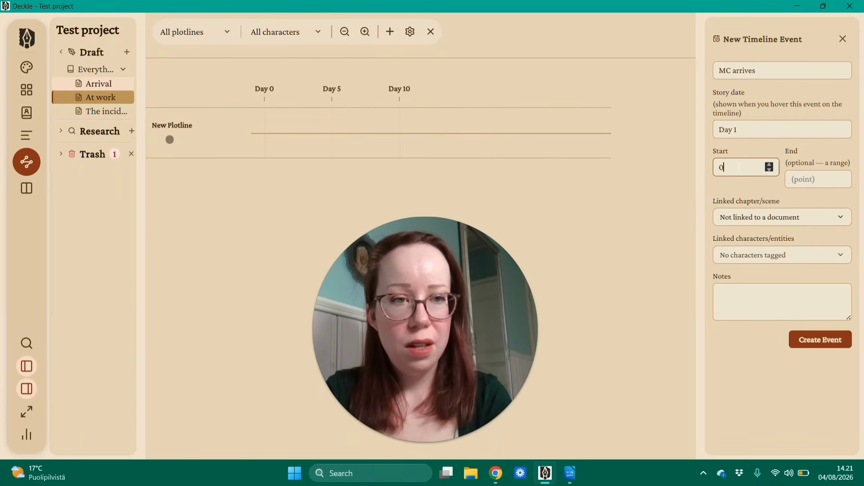
left_click(771, 165)
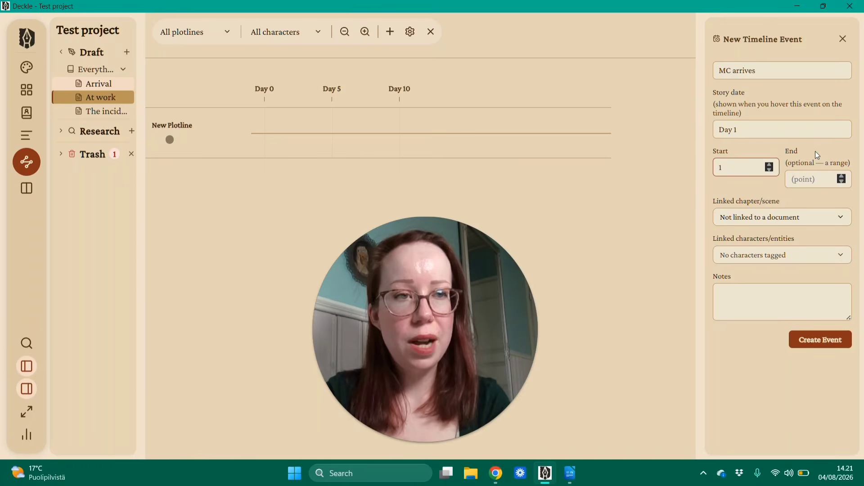
left_click(772, 216)
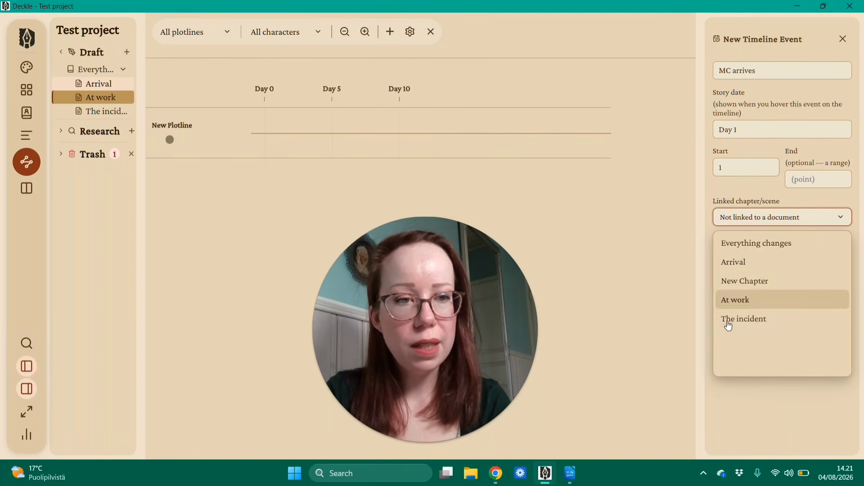
left_click(752, 263)
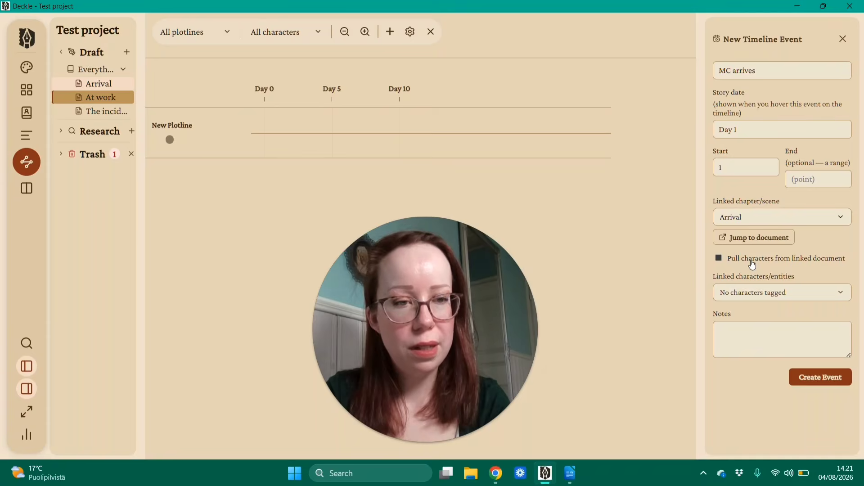
left_click(759, 294)
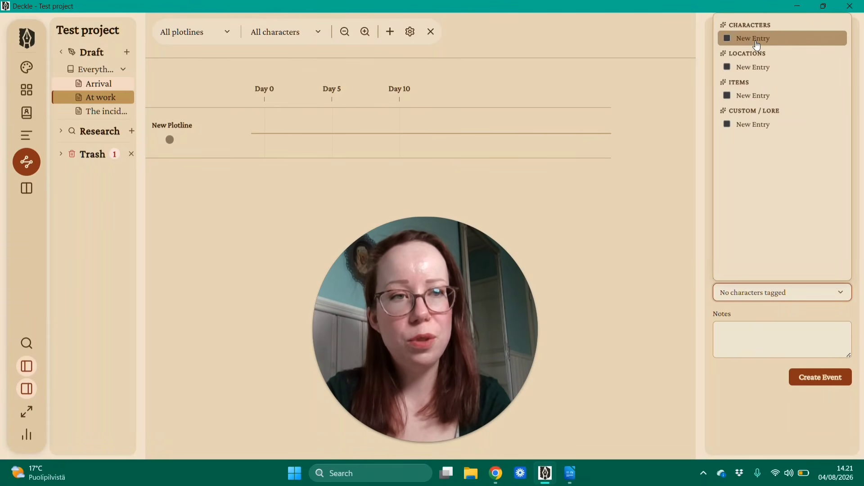
left_click(758, 314)
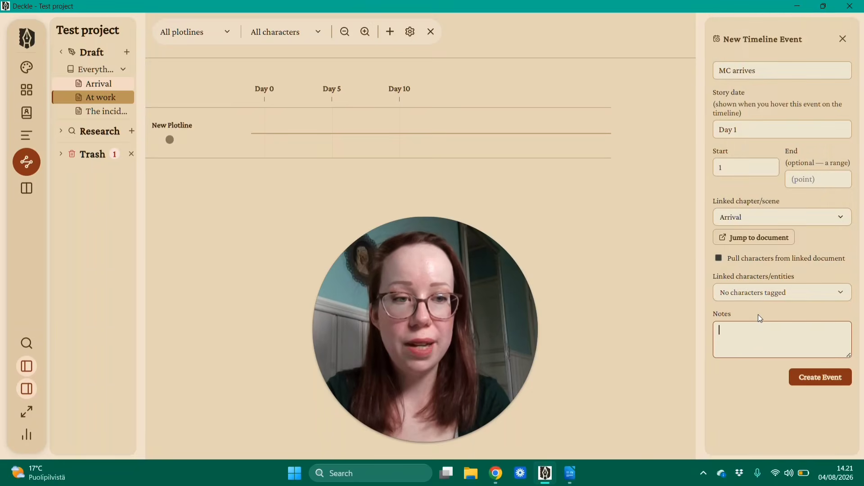
left_click(805, 386)
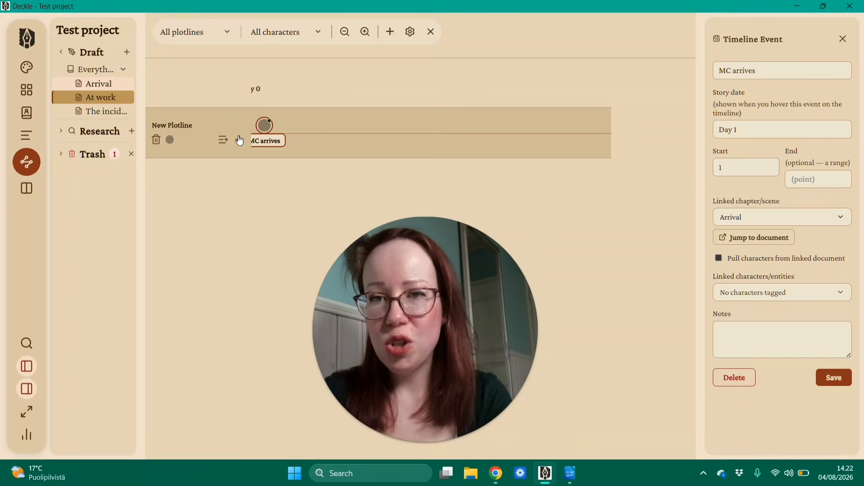
Create a second event titled "Green rain" on the same plotline, ranging from 1 to 4
left_click(239, 139)
left_click(756, 68)
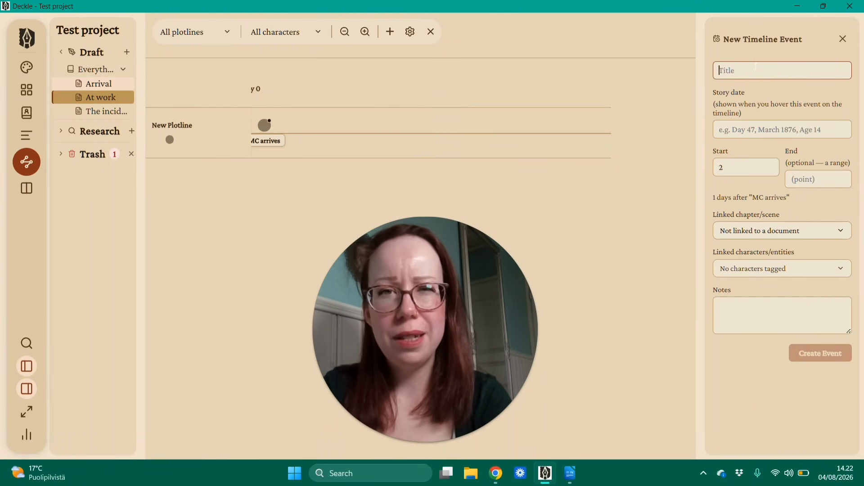
type("Green rain")
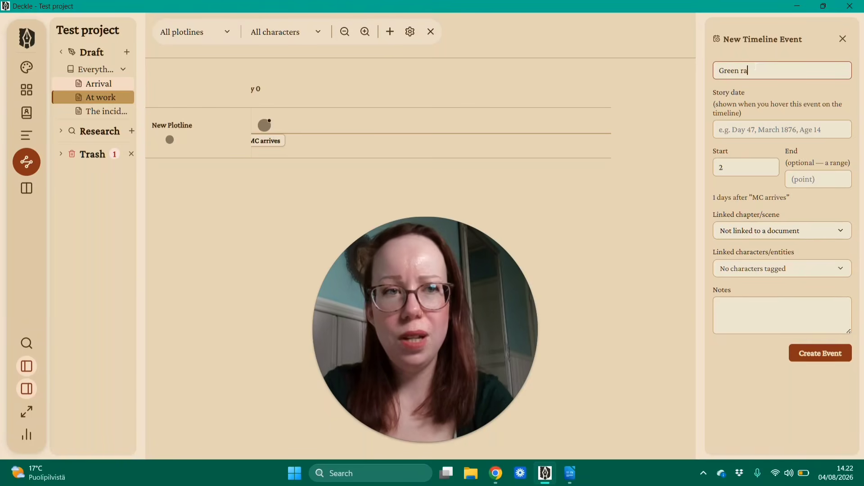
left_click(771, 169)
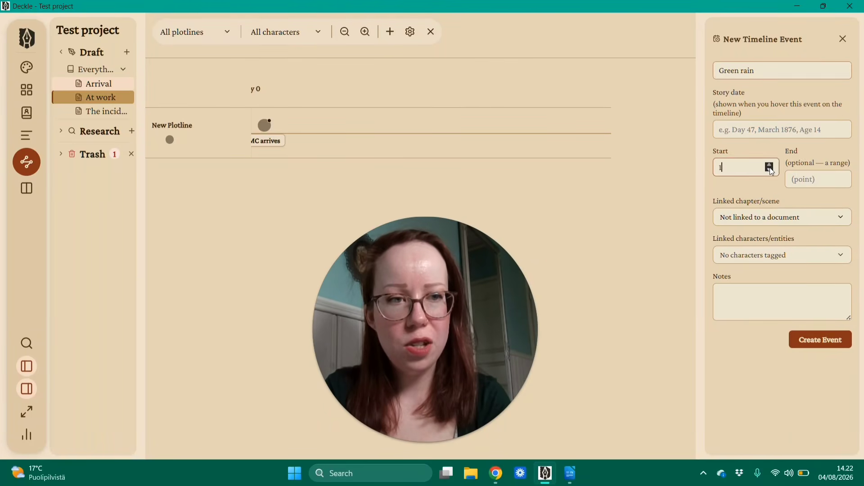
left_click(841, 178)
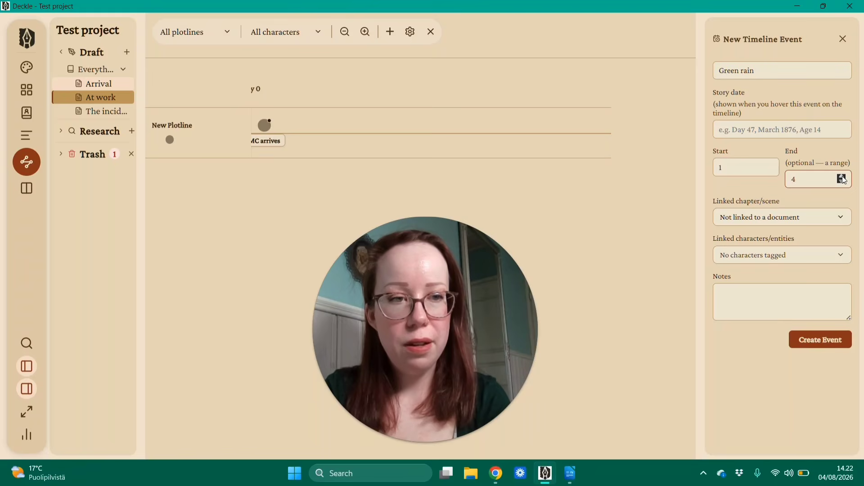
left_click(820, 340)
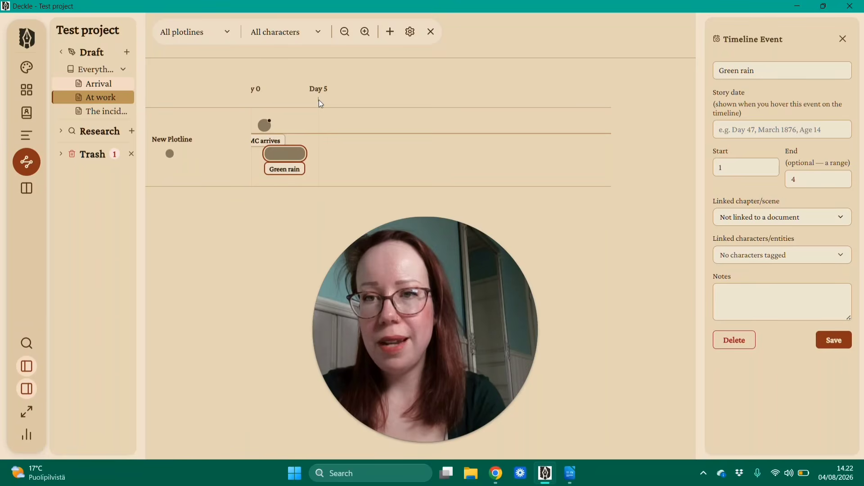
Dismiss an empty new event form and move the "Green rain" event about three days forward on the timeline
left_click(239, 153)
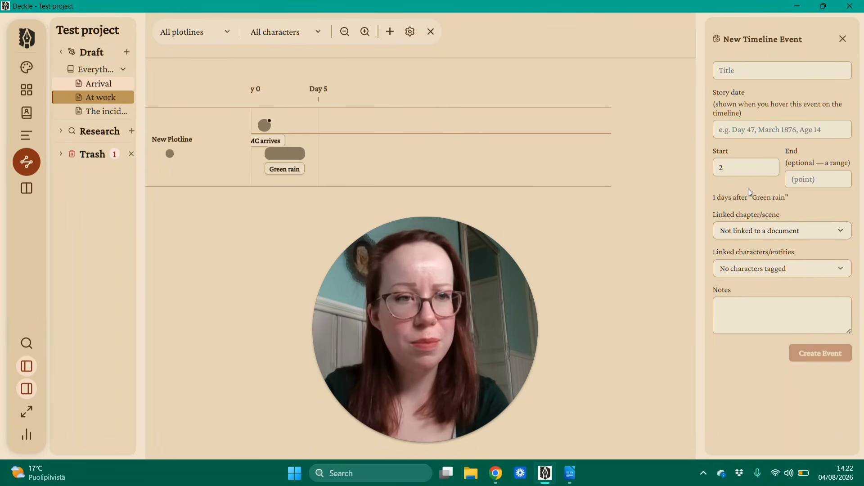
left_click(841, 41)
left_click_drag(291, 154, 330, 159)
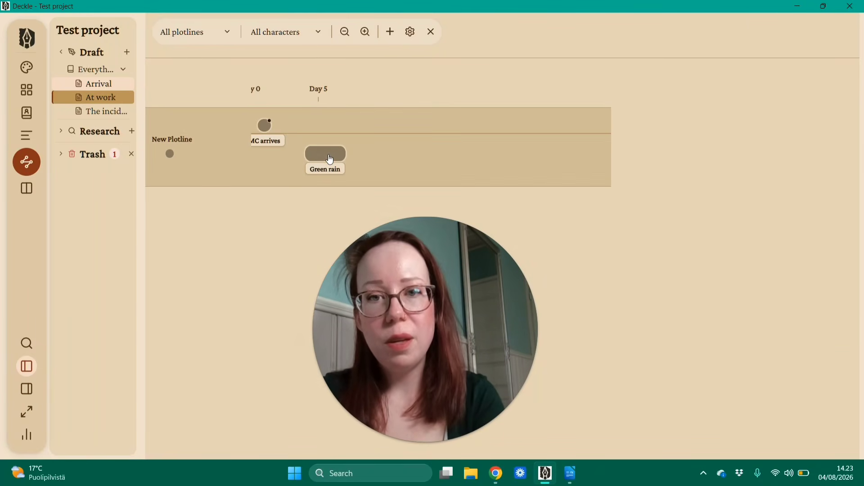
Inspect the "Green rain" event and add a calendar marker named "Spring" in the timeline settings
left_click(330, 159)
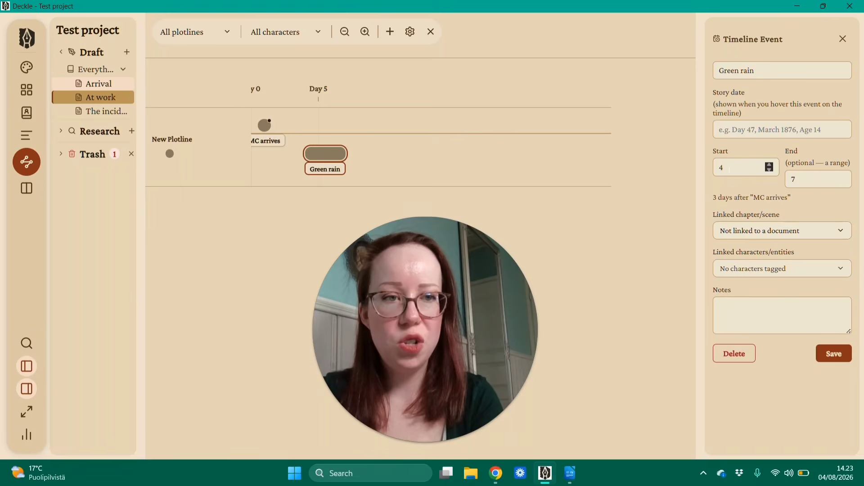
left_click(411, 33)
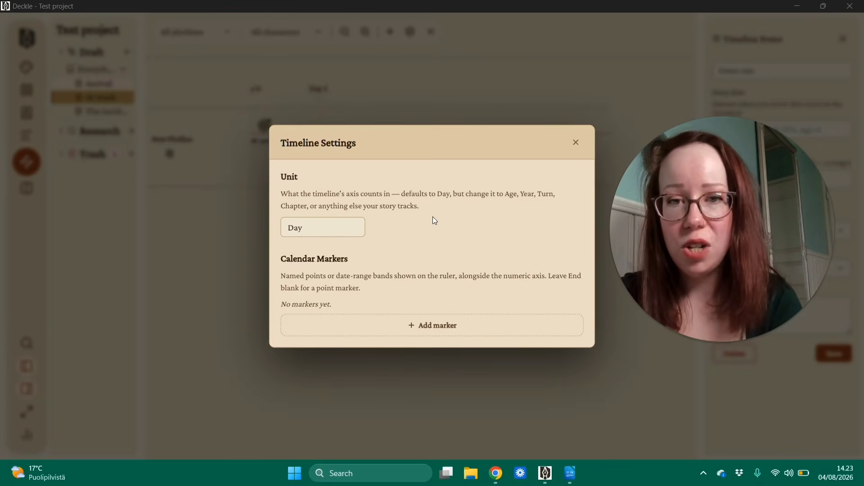
left_click(394, 329)
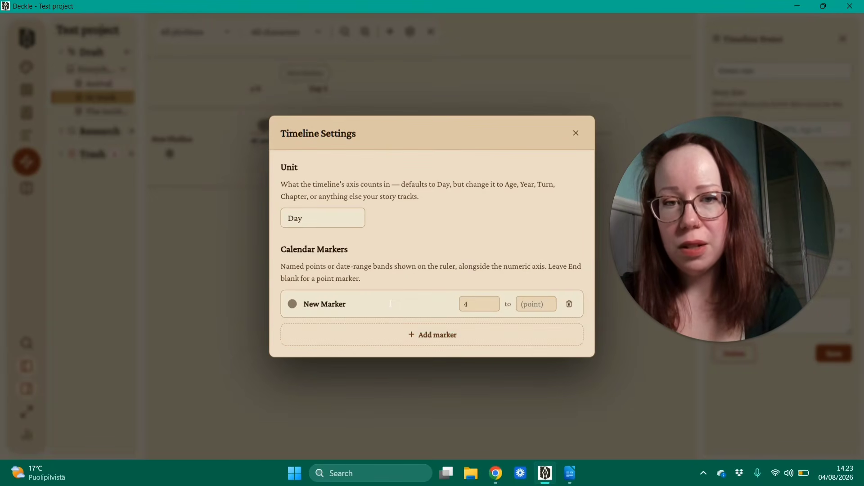
left_click(332, 305)
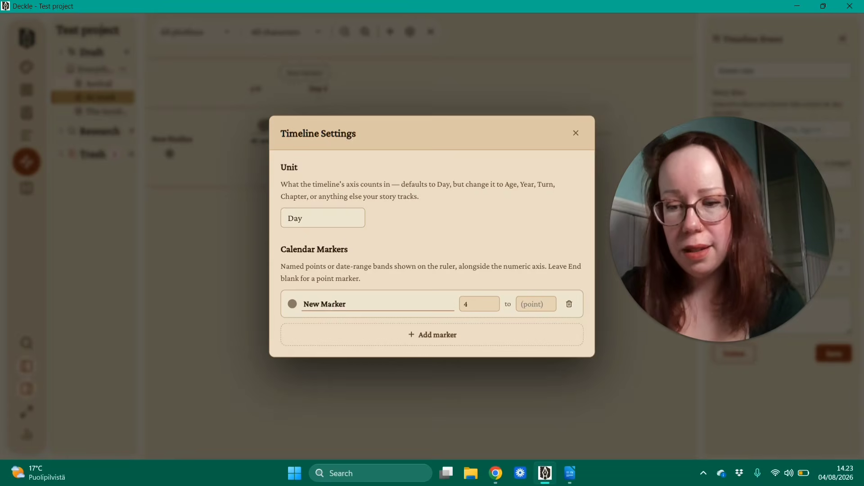
key("ctrl+a")
type("Spring")
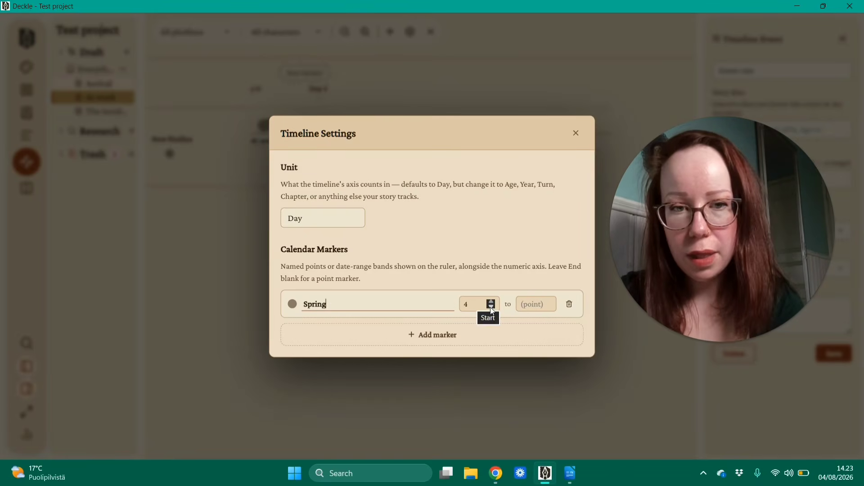
Set the "Spring" marker to range from 1 to 10 and close the timeline settings
left_click(491, 307)
left_click(491, 307)
left_click(491, 307)
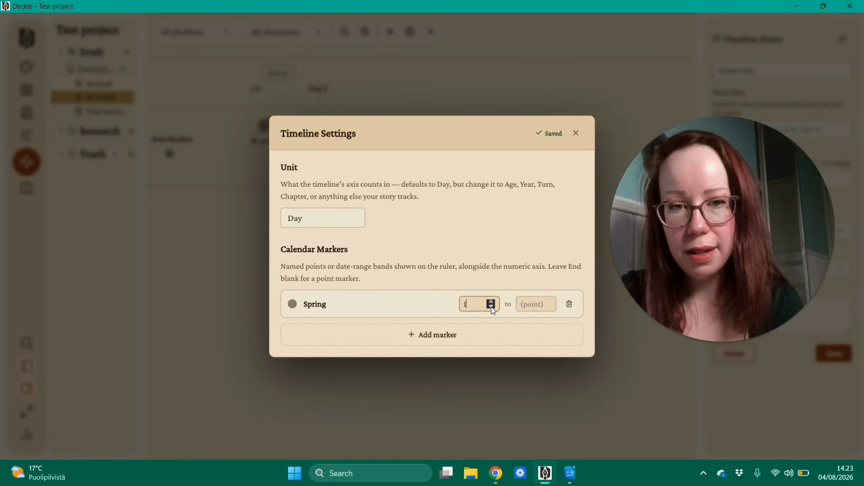
left_click(547, 302)
left_click(548, 302)
left_click(548, 302)
left_click(547, 302)
left_click(548, 301)
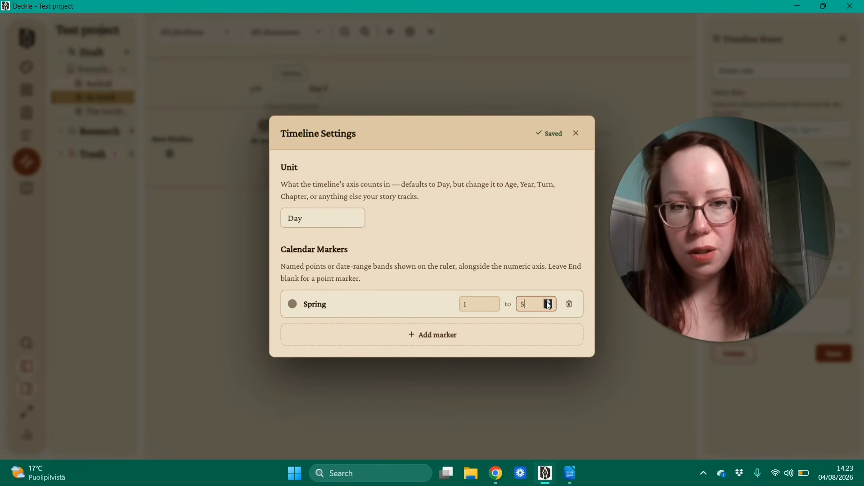
left_click(548, 302)
left_click(548, 301)
left_click(548, 302)
left_click(547, 302)
left_click(548, 301)
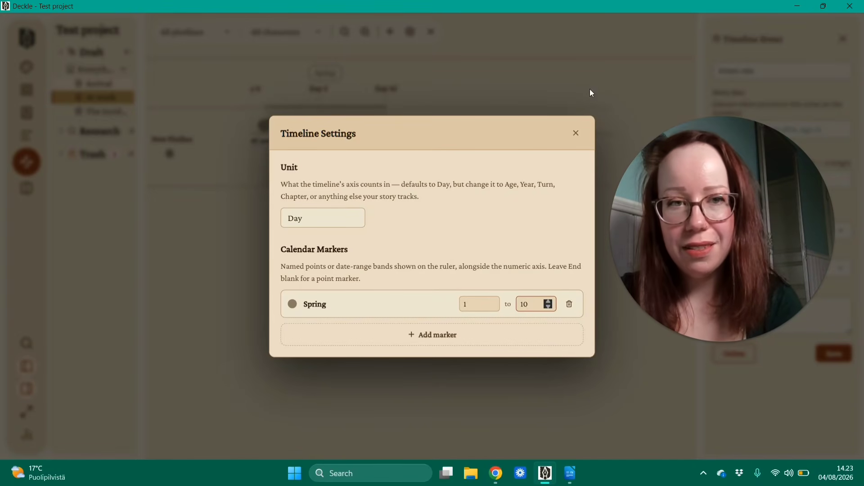
left_click(576, 133)
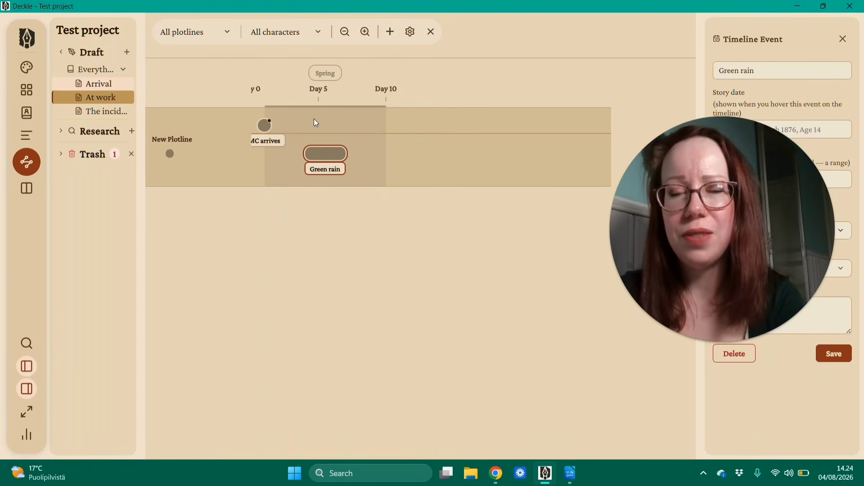
Leave the plotline timeline and search the whole project for "Peggy", closing the search after checking the matches in context
left_click(26, 163)
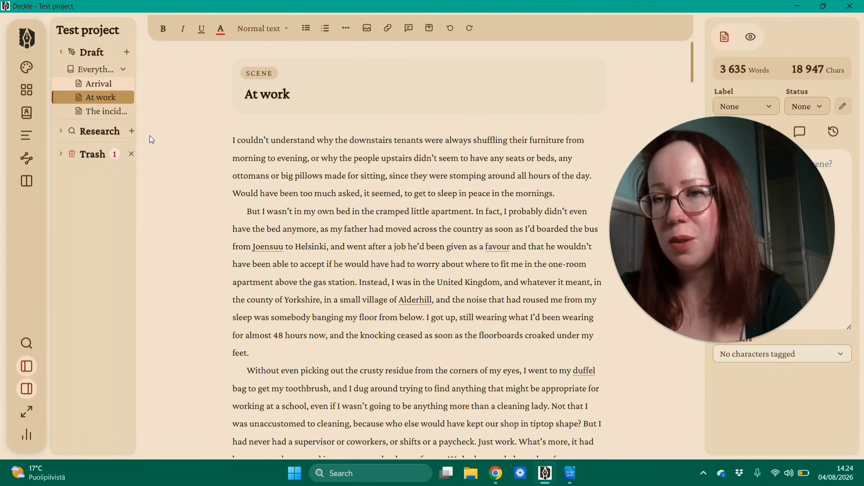
left_click(26, 340)
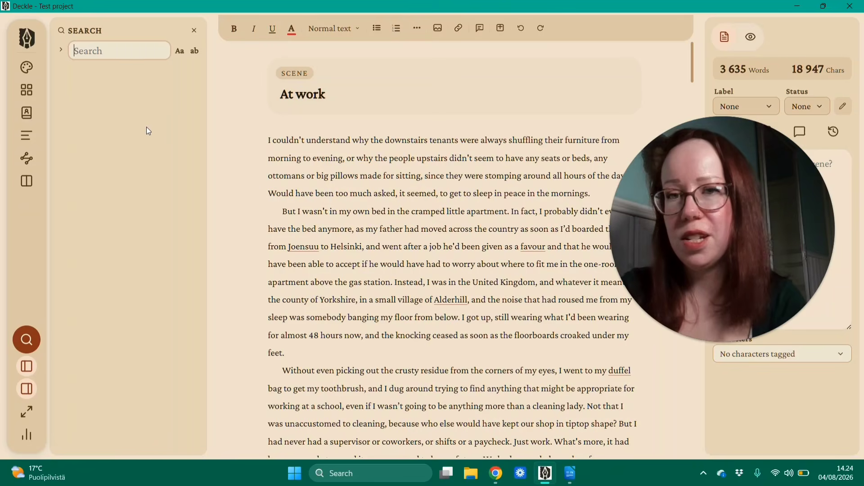
type("Peggy")
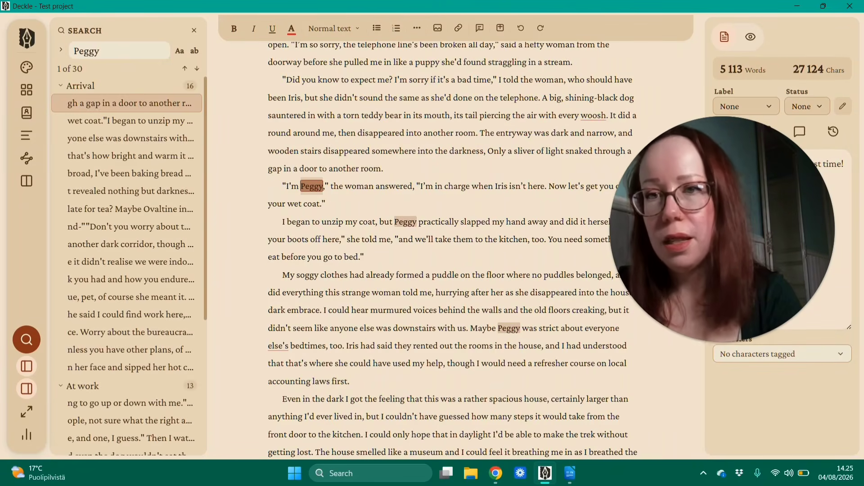
scroll(486, 257, "down", 3)
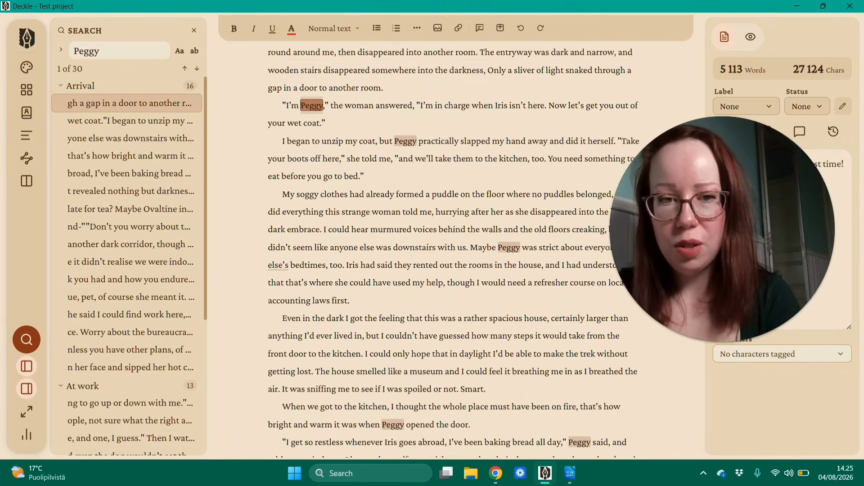
left_click(194, 32)
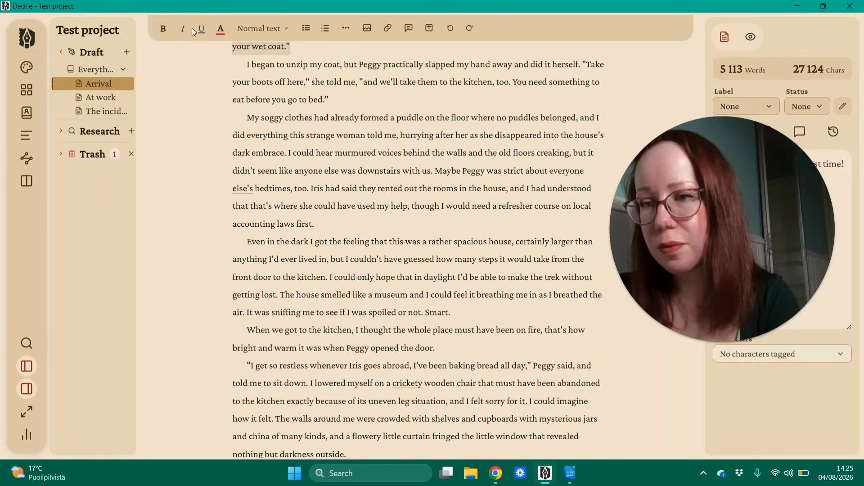
Hide and restore both sidebars around the "Arrival" scene, and preview it in the distraction-free full view
left_click(29, 370)
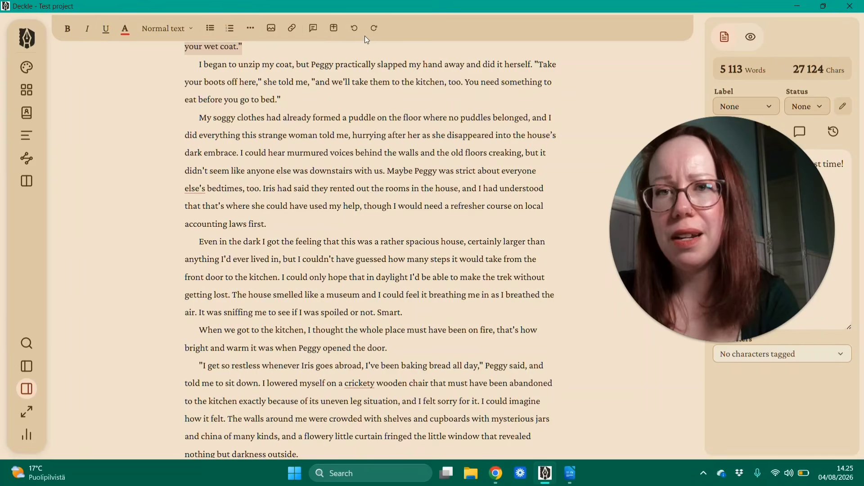
left_click(28, 368)
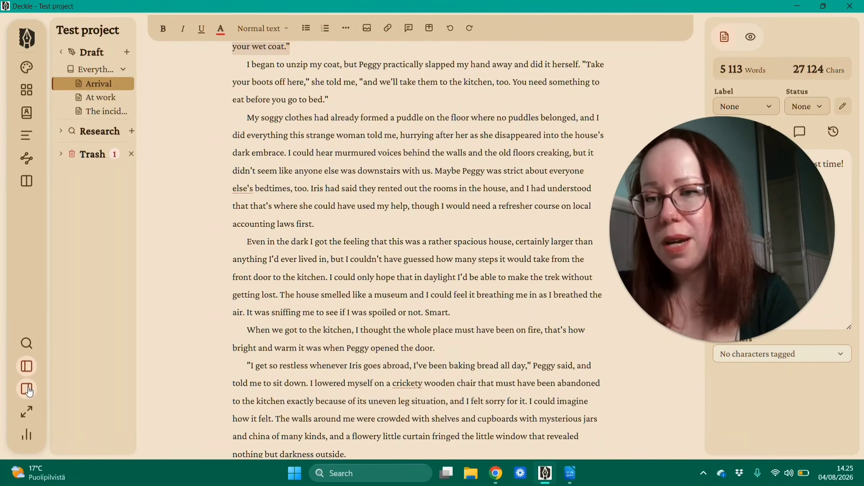
left_click(28, 390)
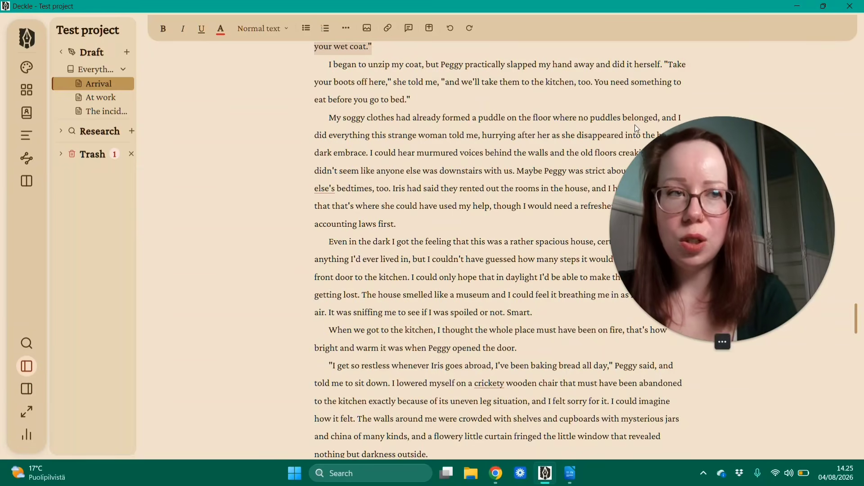
left_click(28, 388)
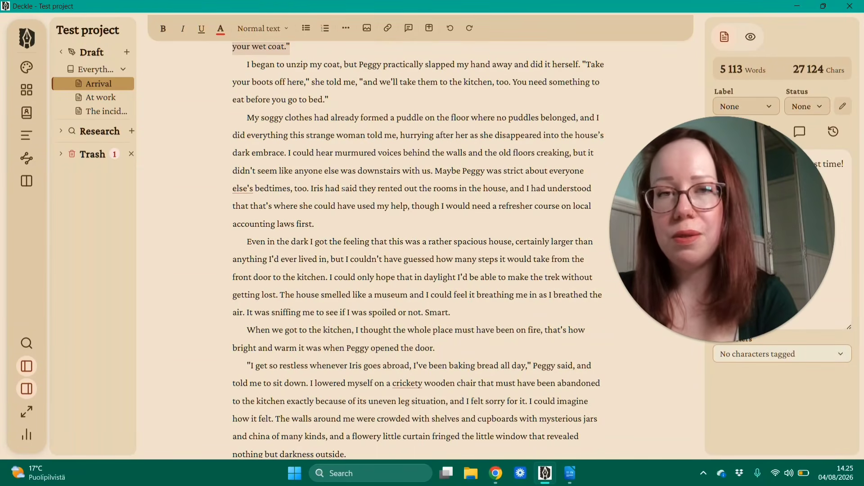
left_click(27, 413)
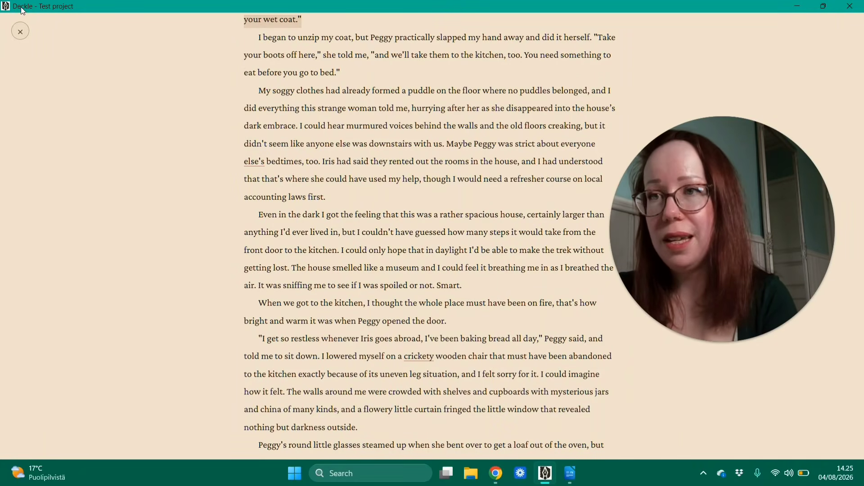
left_click(20, 31)
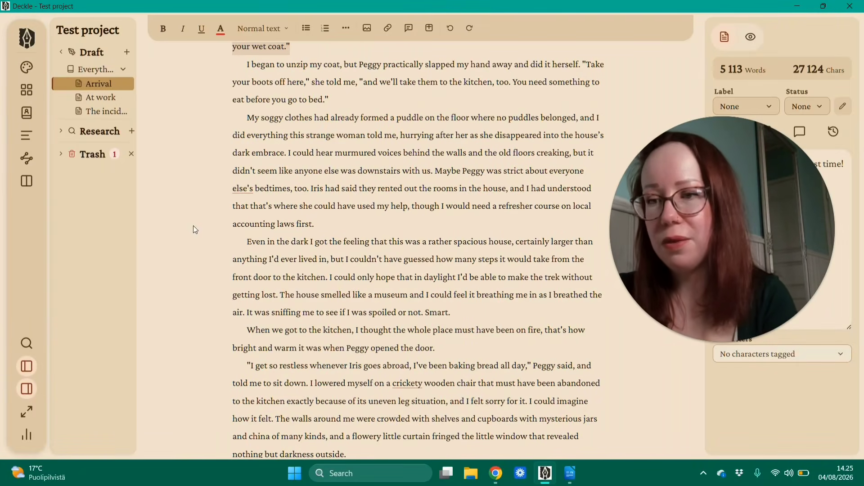
Open the project stats and turn on counting pasted text toward goals and activity stats
left_click(27, 436)
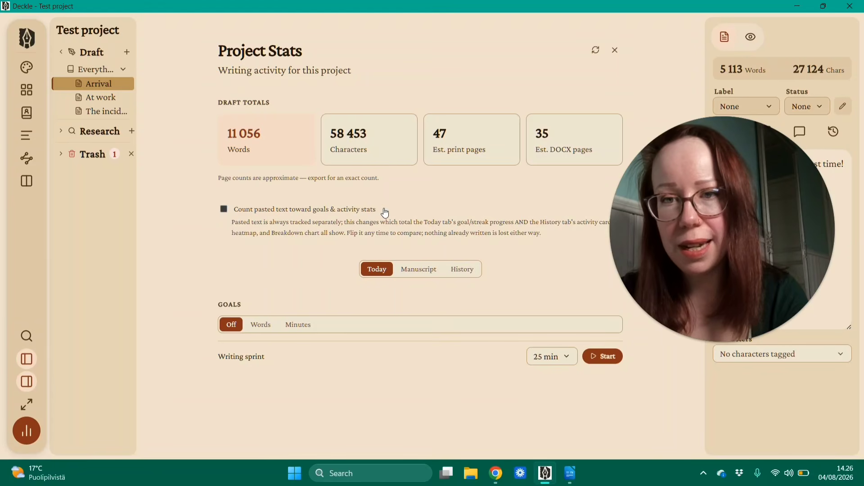
left_click(225, 207)
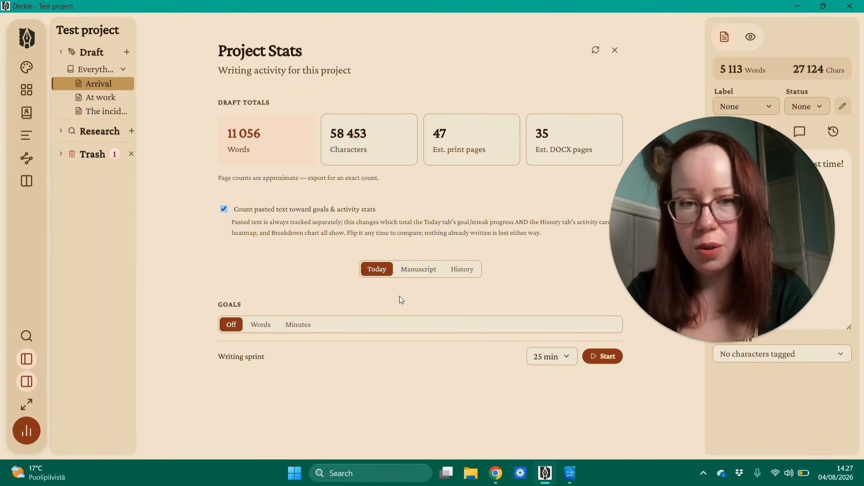
left_click(424, 274)
left_click(376, 270)
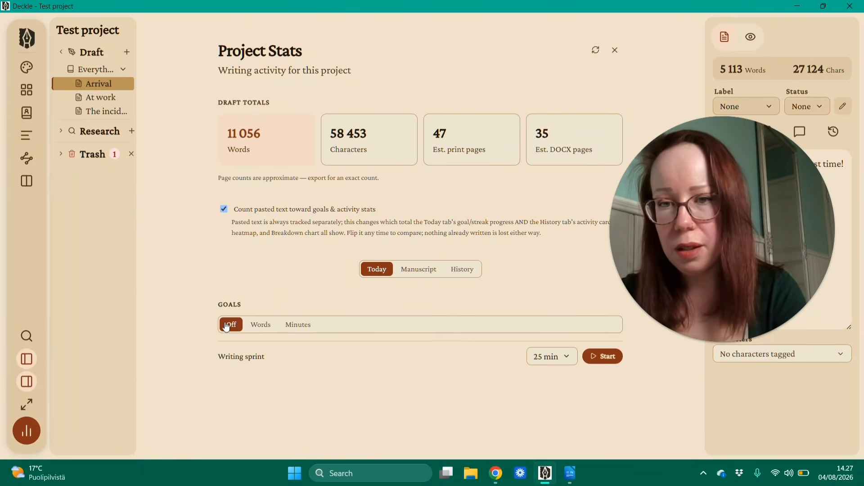
Check the word-based goal, set a daily goal in minutes with the 30-minute target, and start a 25 min writing sprint
left_click(260, 325)
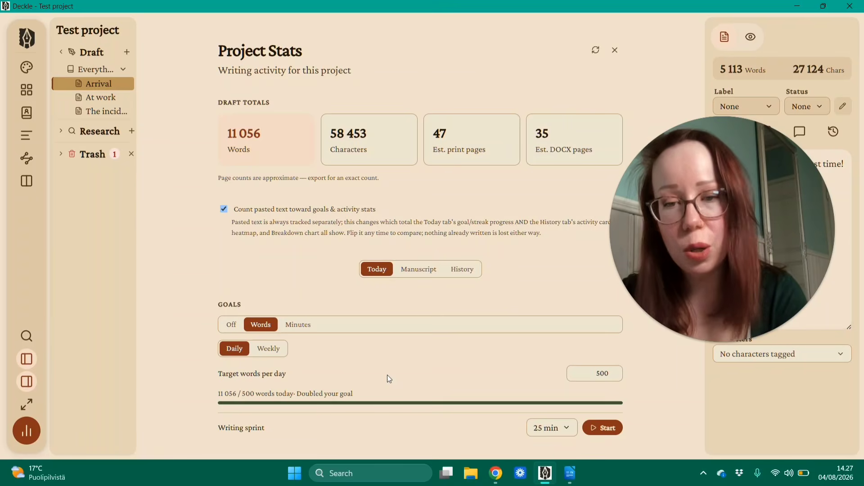
left_click(301, 330)
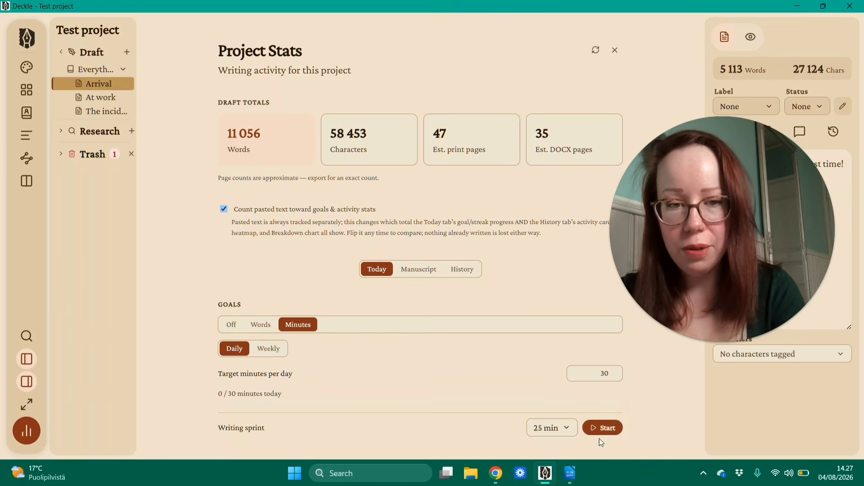
left_click(572, 433)
left_click(572, 434)
left_click(572, 434)
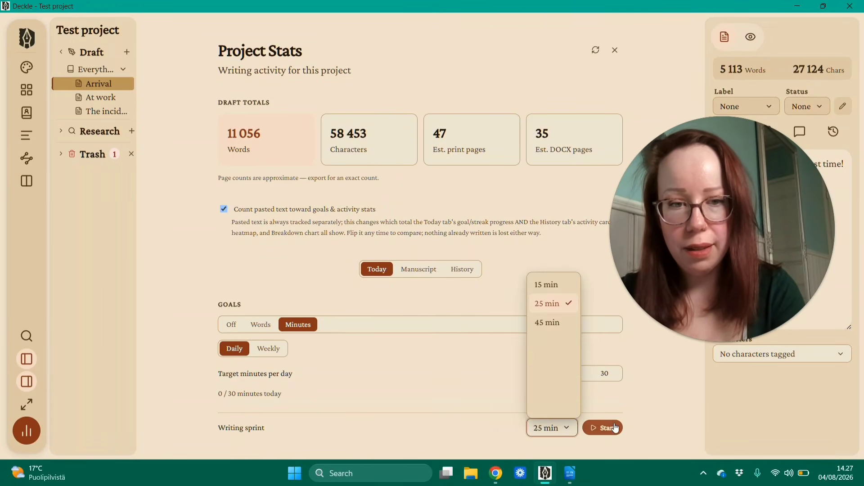
left_click(608, 427)
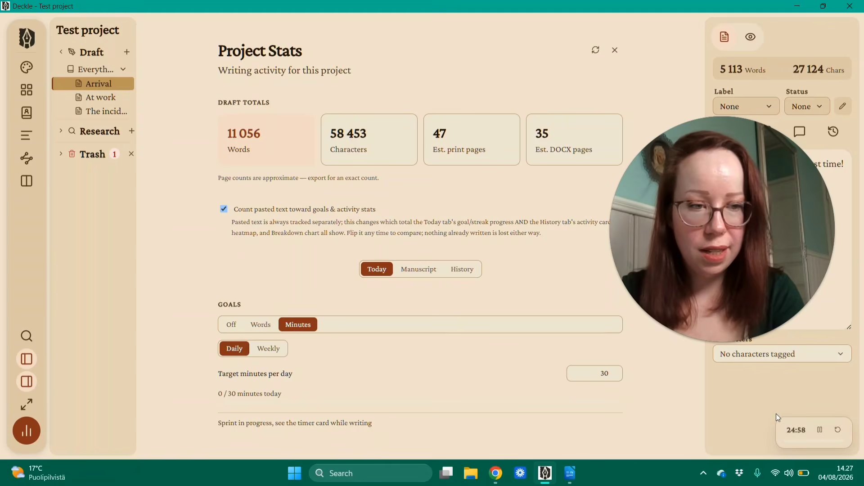
Examine the manuscript target setting and the writing history's activity, heatmap, and breakdown by week and month
left_click(413, 270)
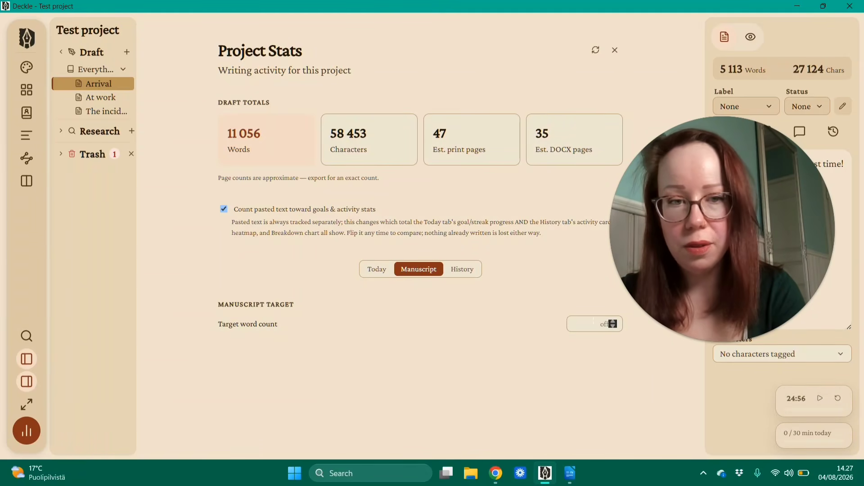
left_click(611, 324)
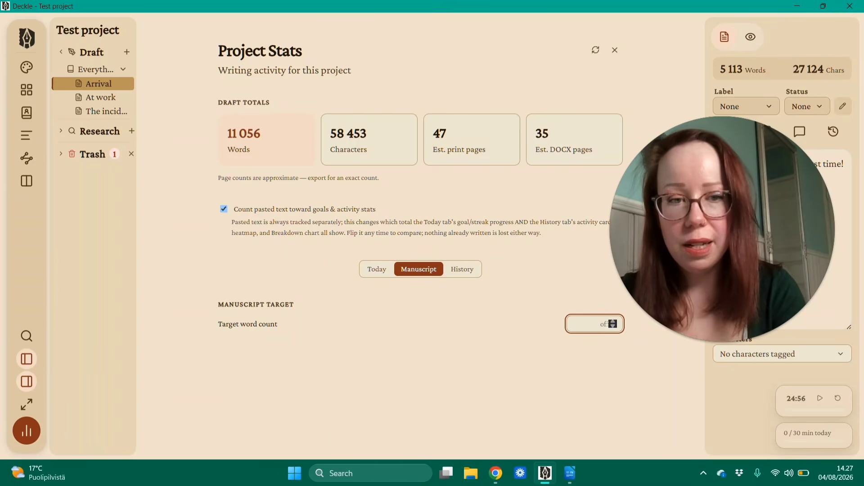
left_click(462, 269)
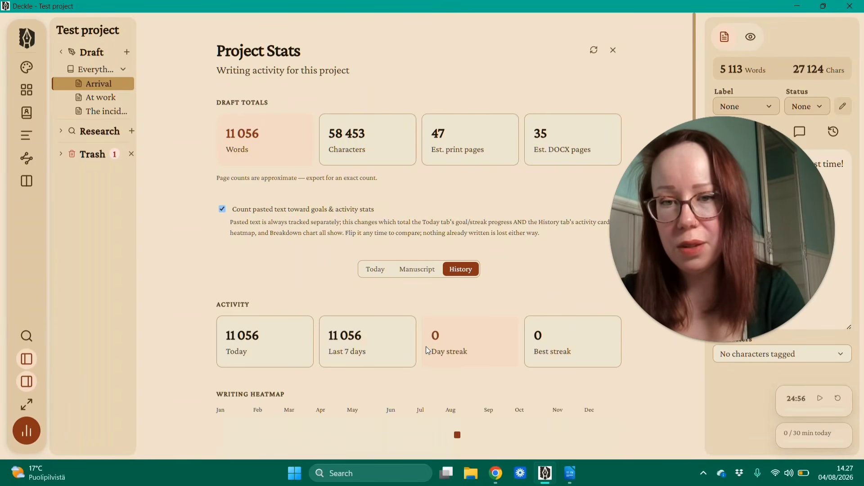
scroll(426, 347, "down", 6)
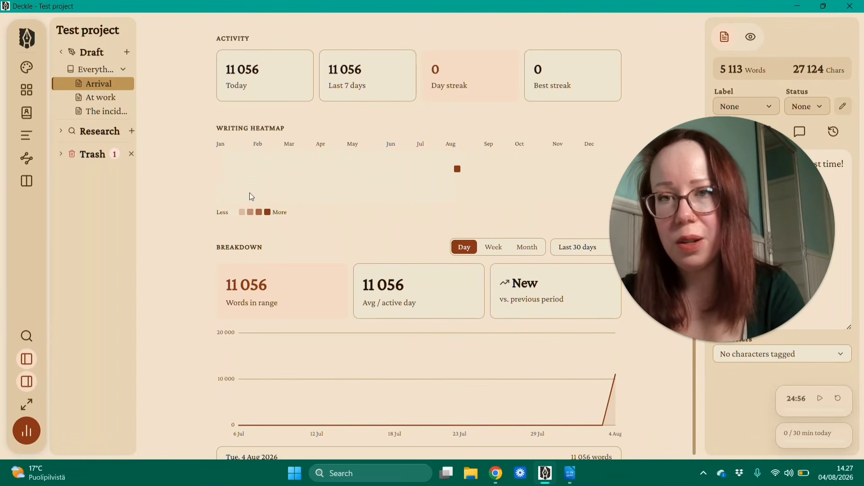
scroll(270, 230, "down", 1)
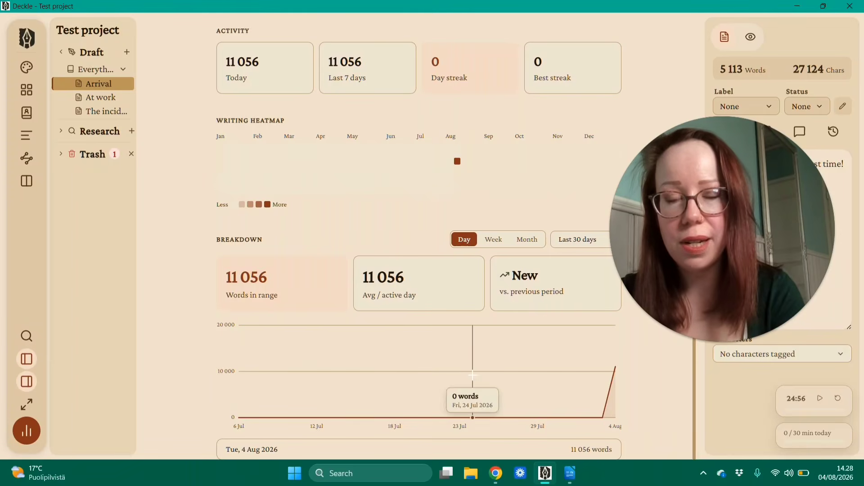
left_click(492, 240)
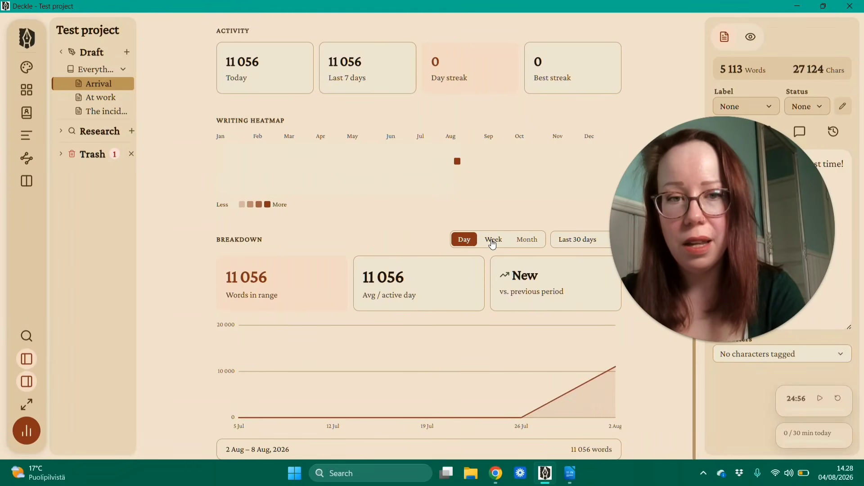
left_click(527, 240)
scroll(423, 198, "up", 3)
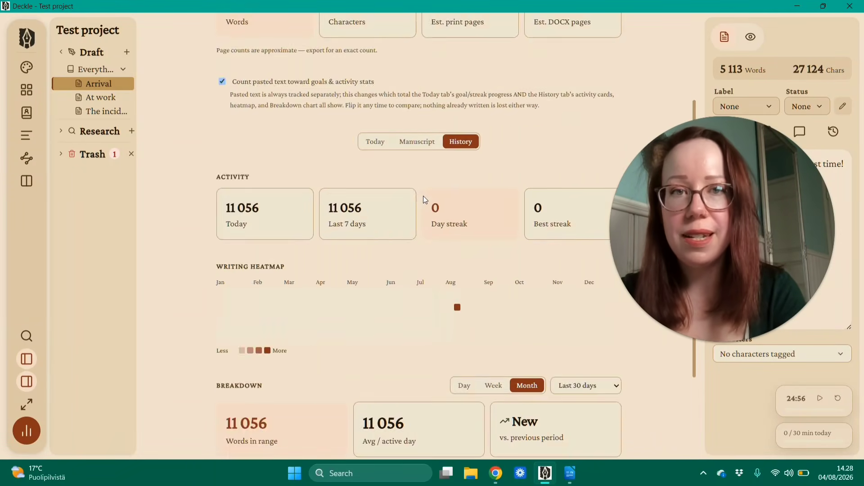
scroll(423, 196, "up", 3)
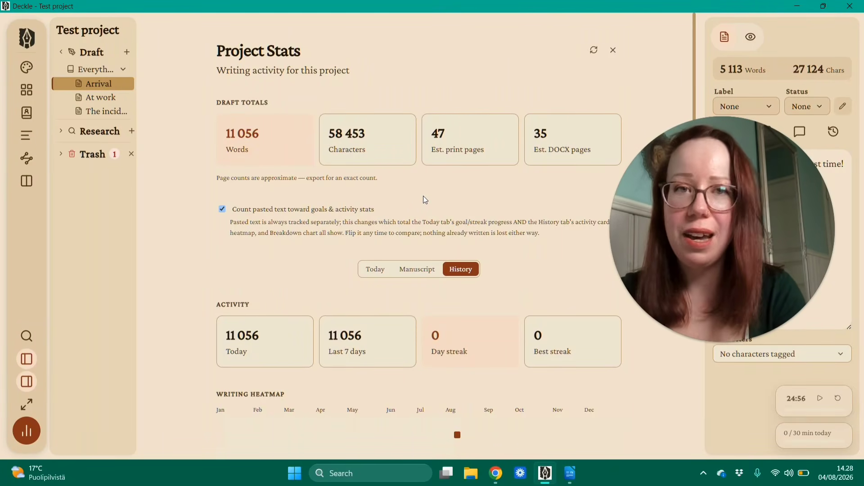
Close the project stats and add a Title Page from the front matter types to the Draft
left_click(27, 431)
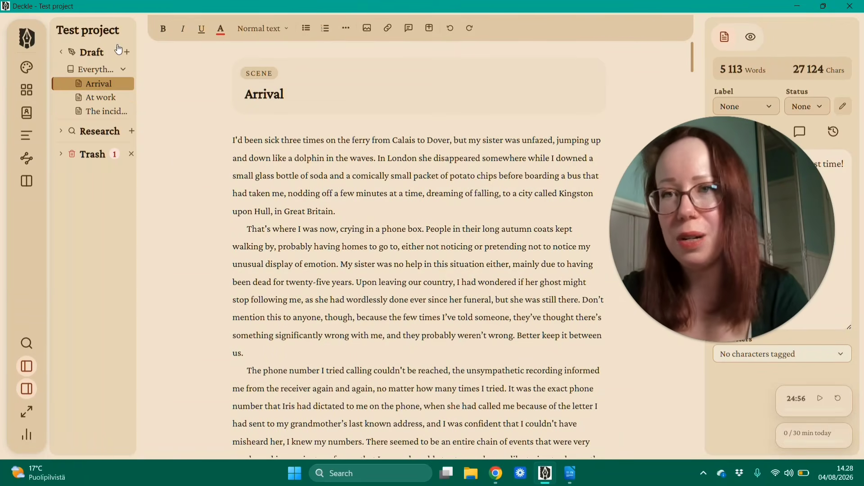
left_click(127, 52)
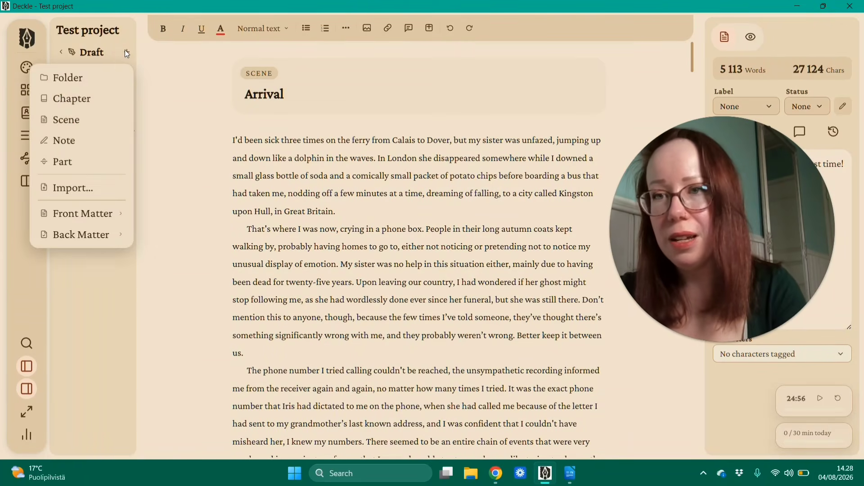
left_click(96, 220)
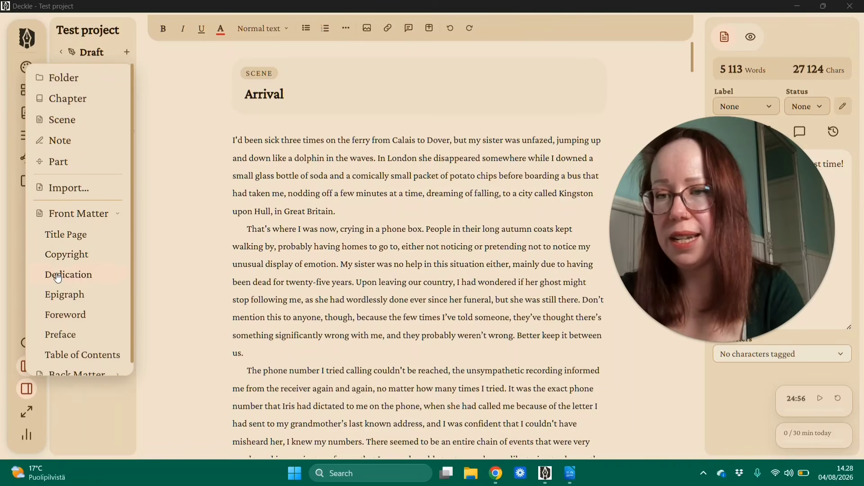
scroll(77, 289, "down", 1)
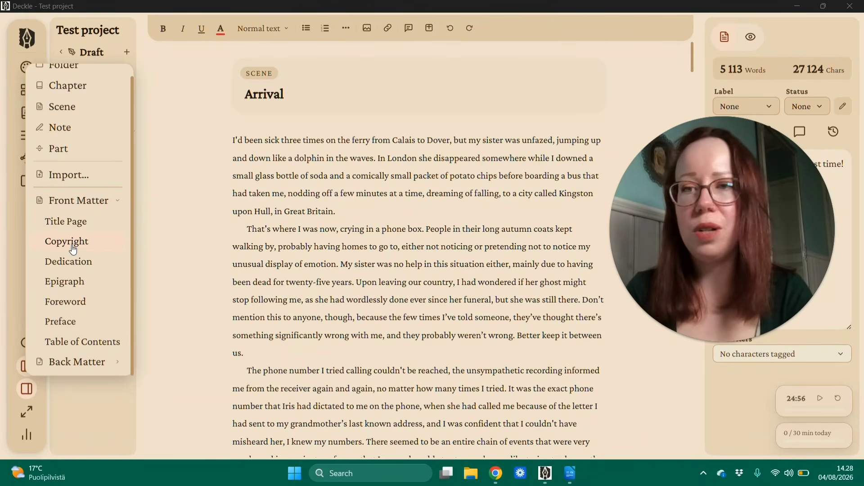
left_click(72, 225)
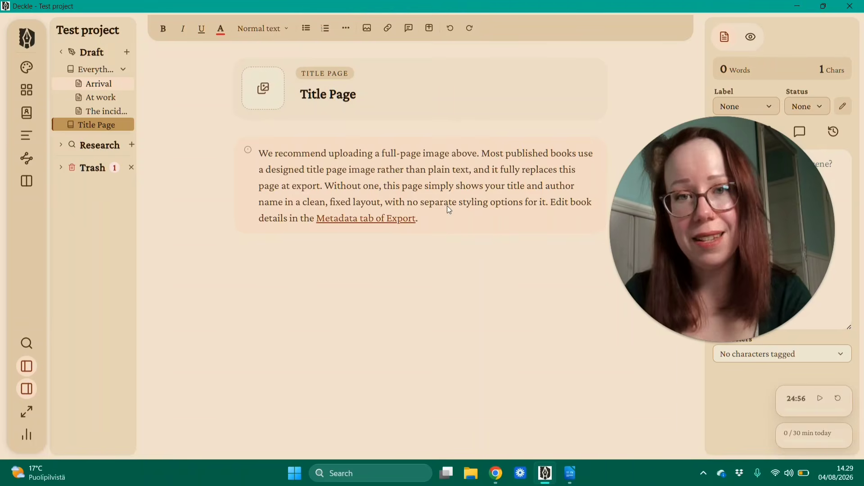
Add a Table of Contents front matter page to the Draft
left_click(126, 53)
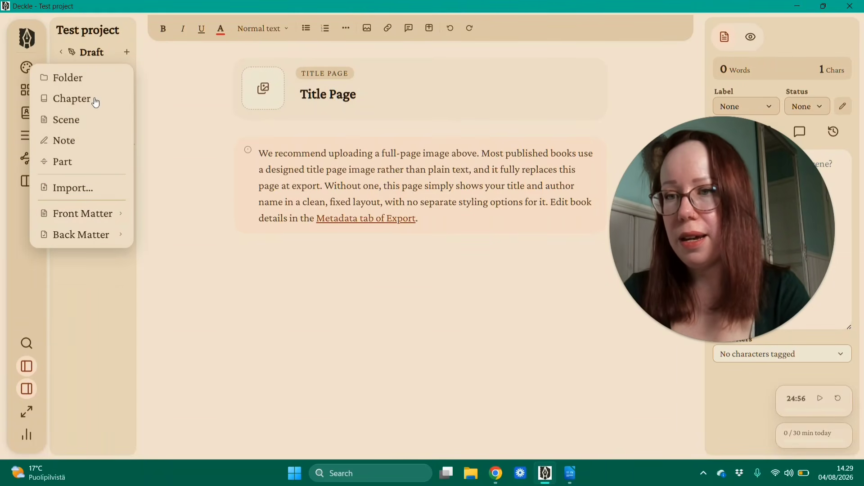
left_click(84, 214)
scroll(67, 325, "down", 1)
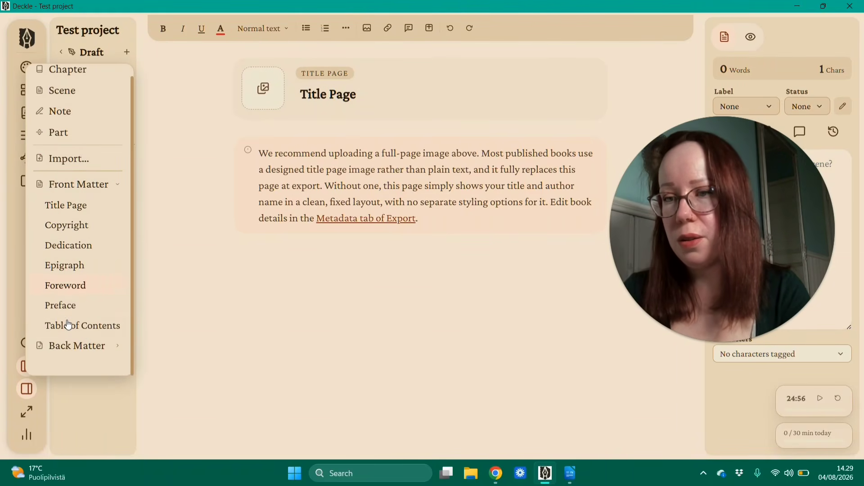
scroll(76, 336, "up", 1)
left_click(88, 344)
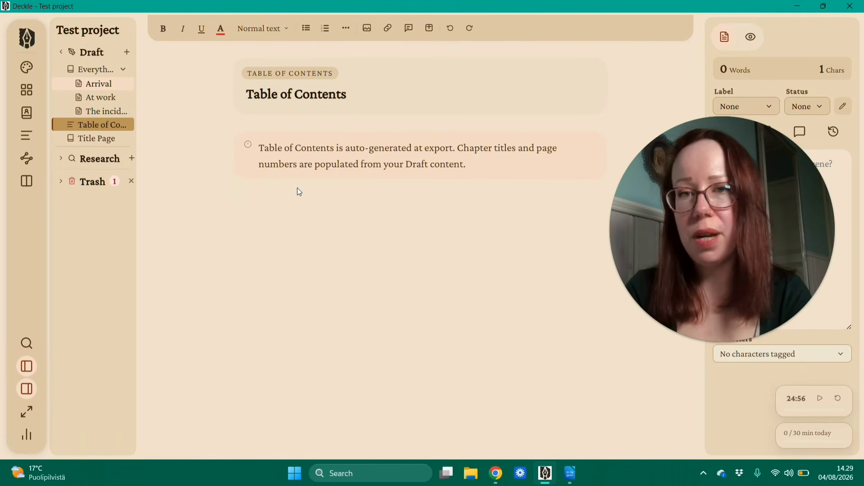
Examine the Back Matter page types available for the Draft without adding one
left_click(126, 52)
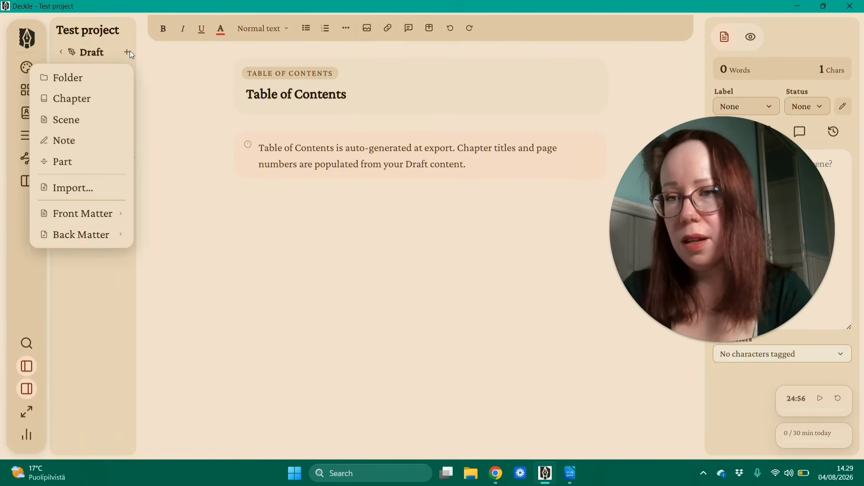
left_click(82, 239)
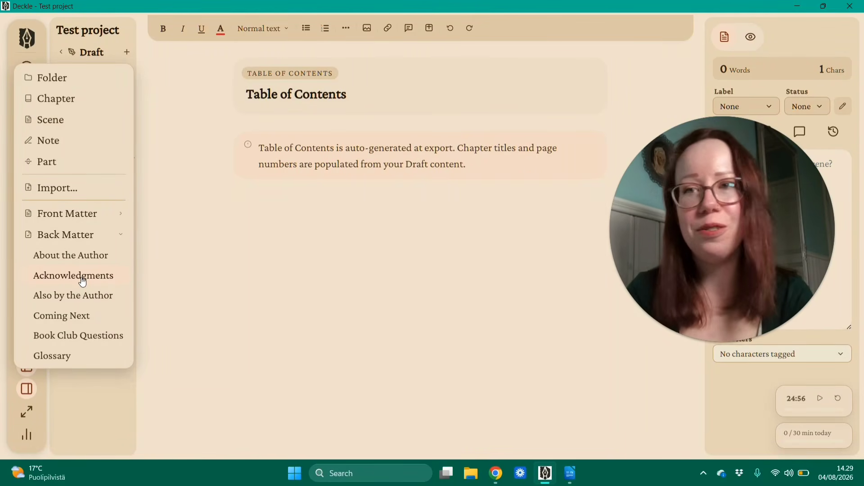
left_click(149, 51)
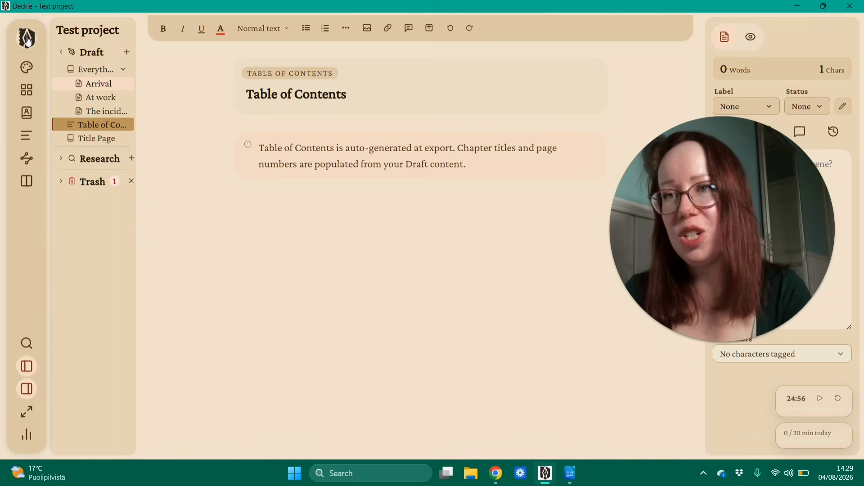
Move the Title Page from the Draft to the trash
left_click(26, 38)
left_click(188, 81)
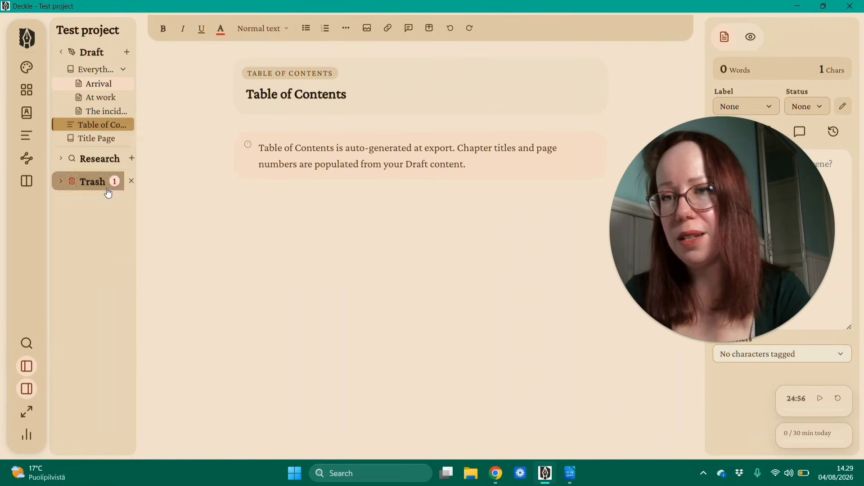
right_click(93, 137)
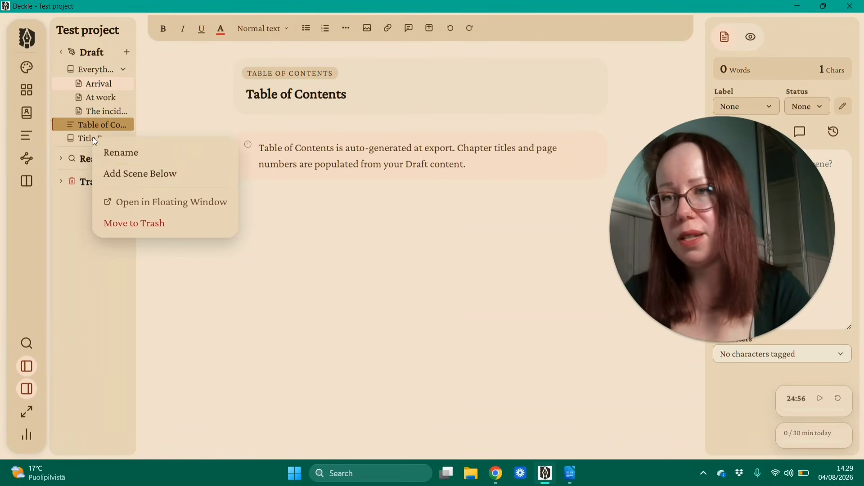
left_click(132, 227)
Open the project's export settings and review the output formats, EPUB platform targets and active style
left_click(24, 36)
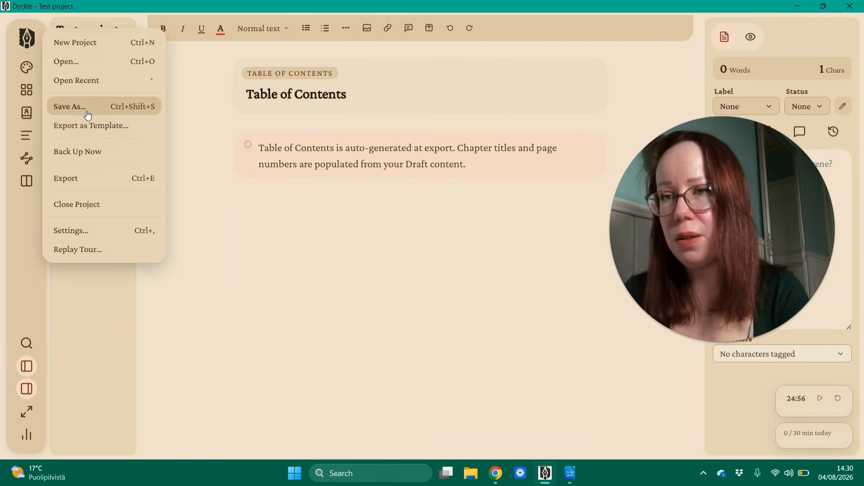
left_click(90, 180)
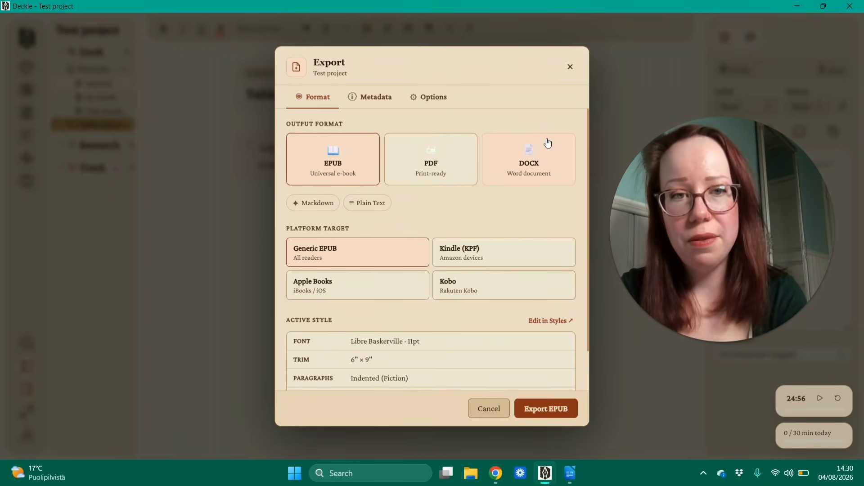
scroll(412, 205, "down", 2)
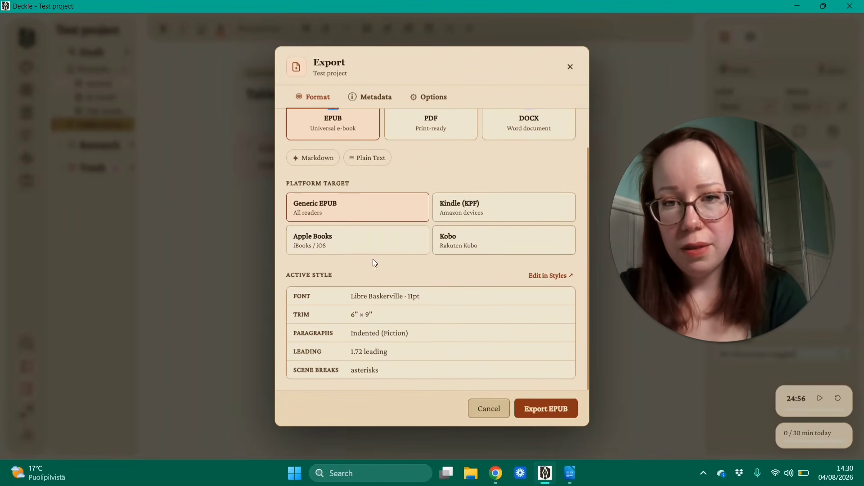
scroll(503, 293, "up", 2)
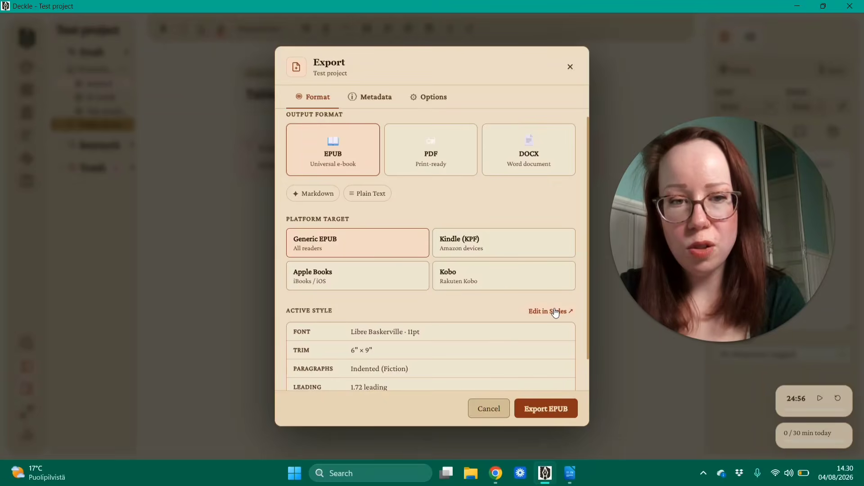
scroll(531, 309, "down", 2)
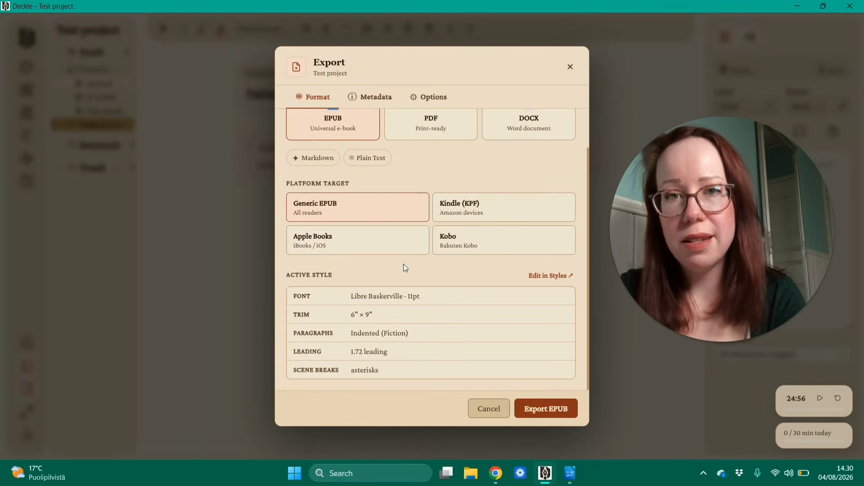
scroll(404, 264, "up", 2)
Review the book metadata fields for export, including the author photo, and check the EPUB export options
left_click(360, 100)
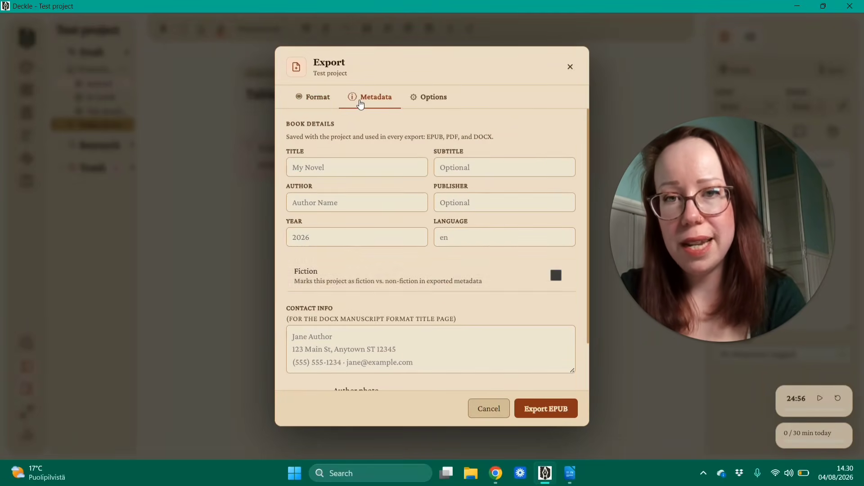
scroll(445, 274, "down", 3)
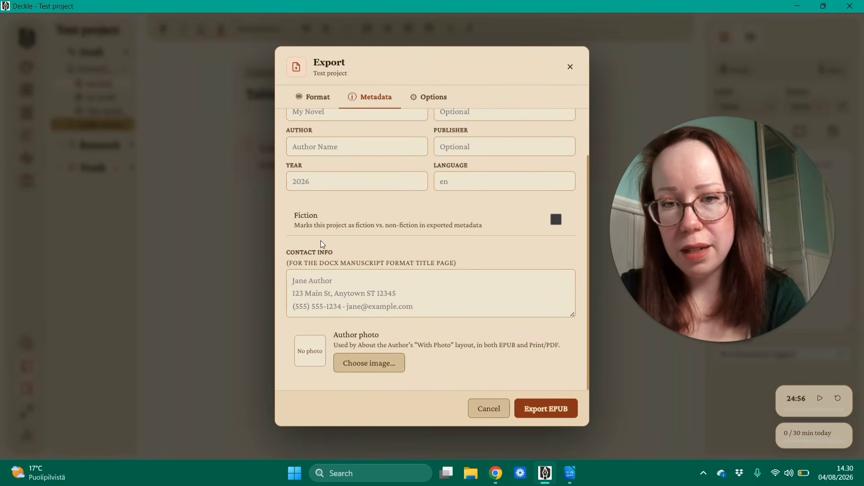
left_click(434, 98)
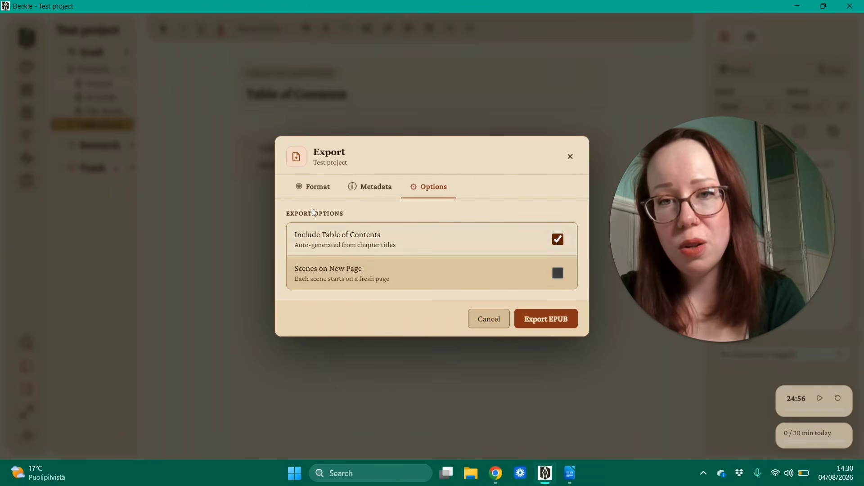
Export the project as a print-ready PDF saved to the Desktop under the file name Test
left_click(313, 186)
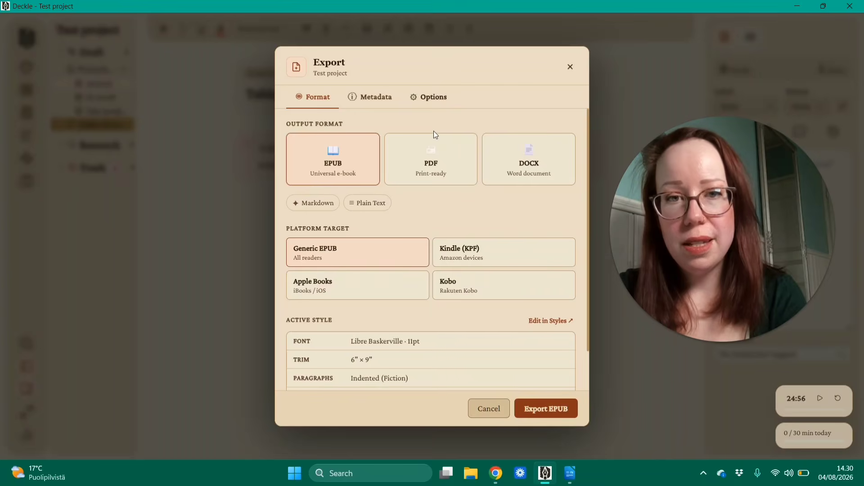
left_click(433, 162)
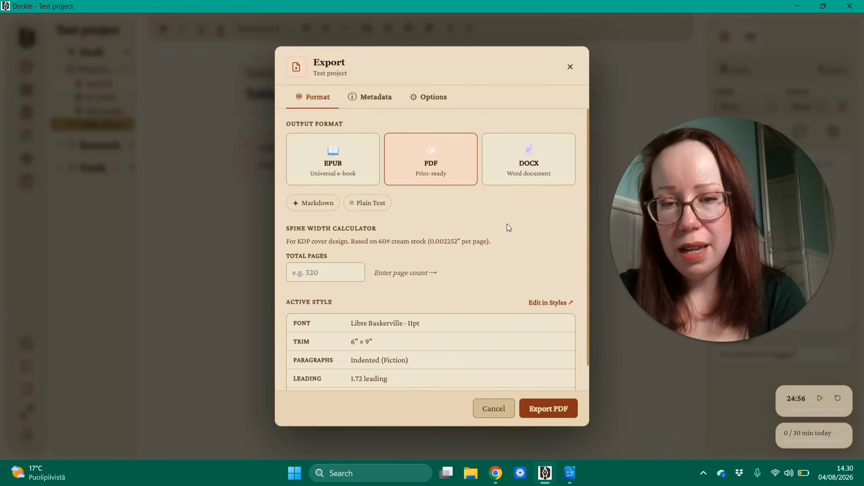
scroll(507, 204, "down", 1)
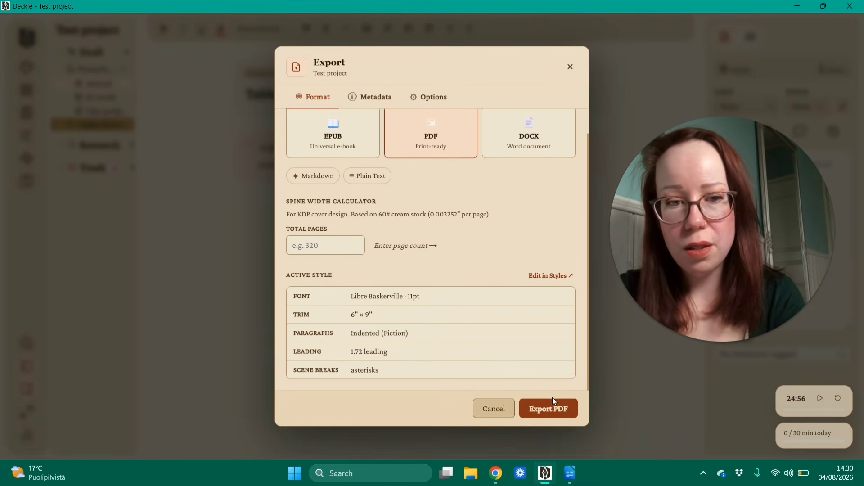
left_click(558, 409)
type("Test")
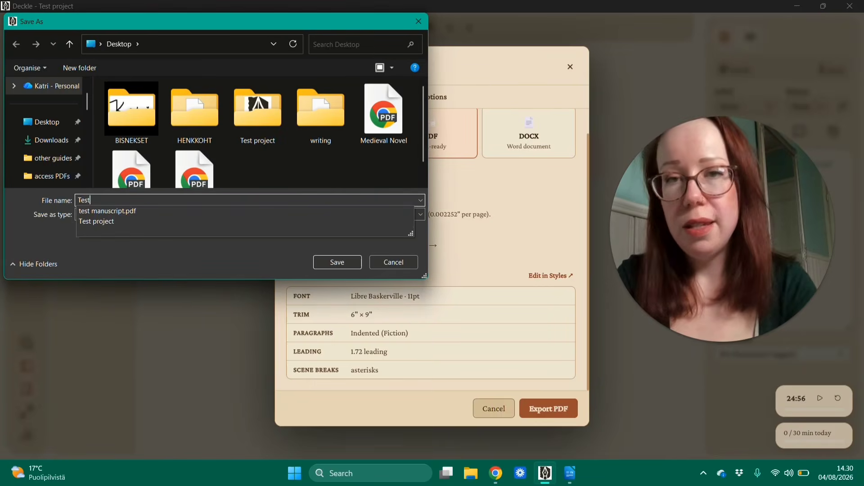
key("Return")
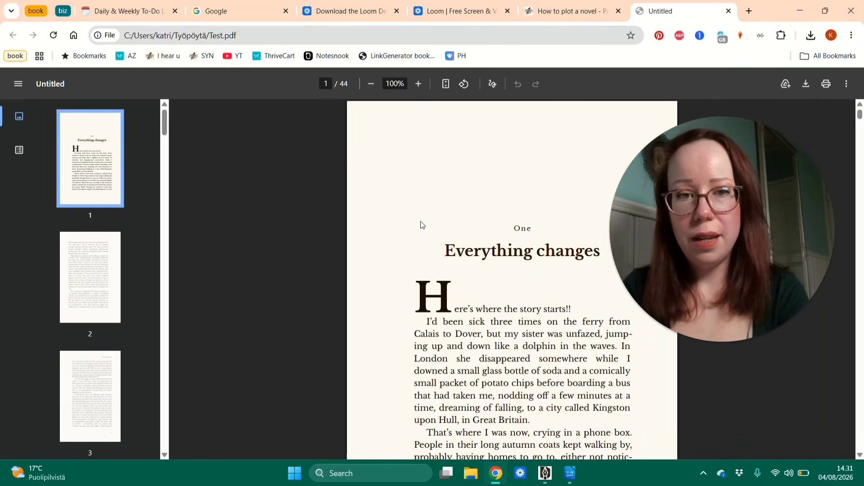
Skim the opening pages of the exported Test.pdf to check the chapter heading and text layout
scroll(420, 224, "down", 4)
scroll(421, 224, "down", 14)
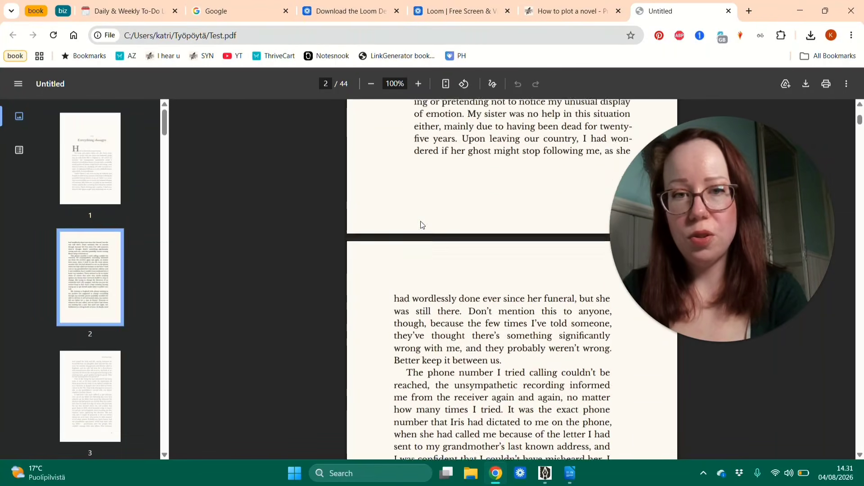
scroll(511, 279, "down", 3)
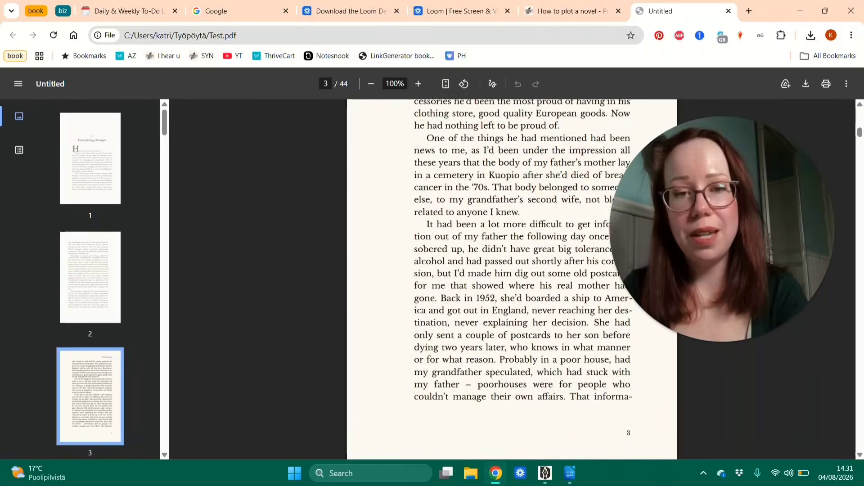